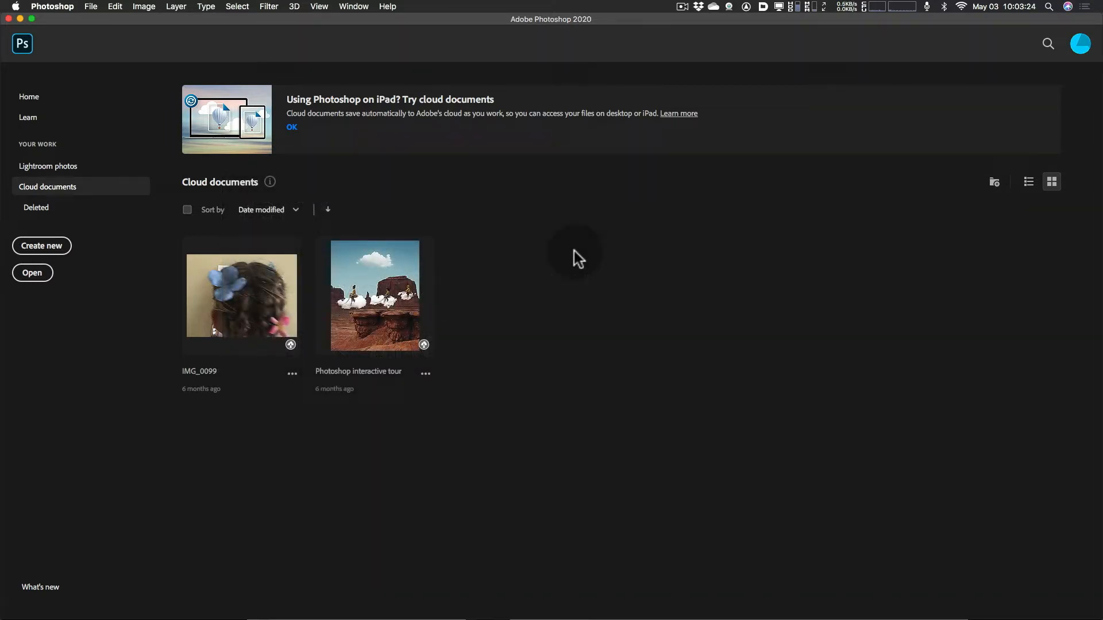
Step: Switch to Lightroom Classic and compare the unedited colour cathedral photo with its black-and-white version
key(ctrl+Up)
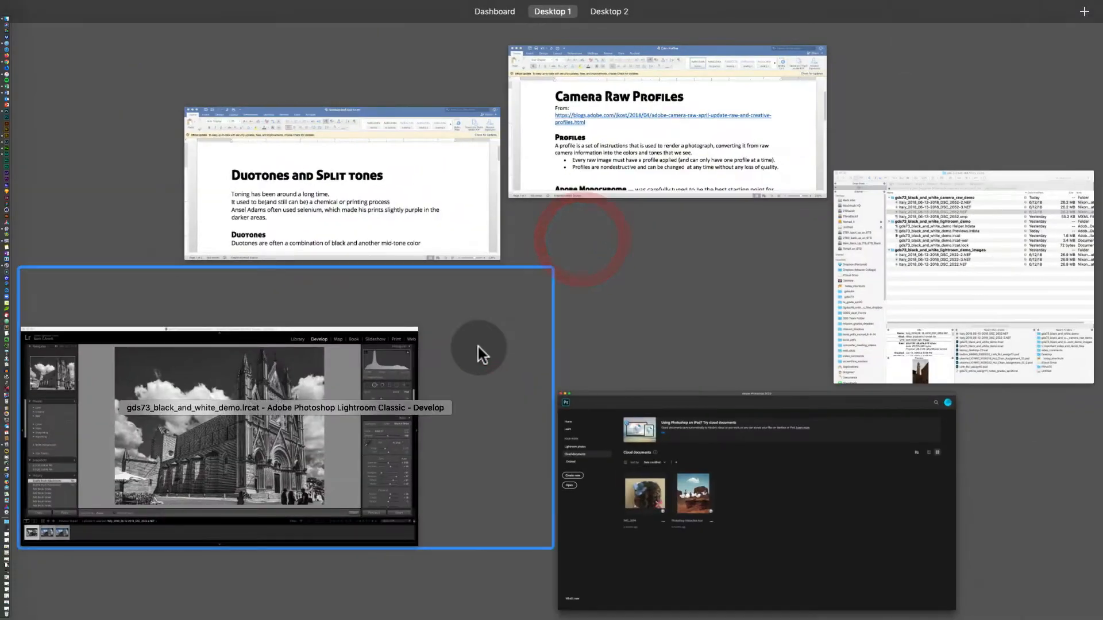
click(413, 454)
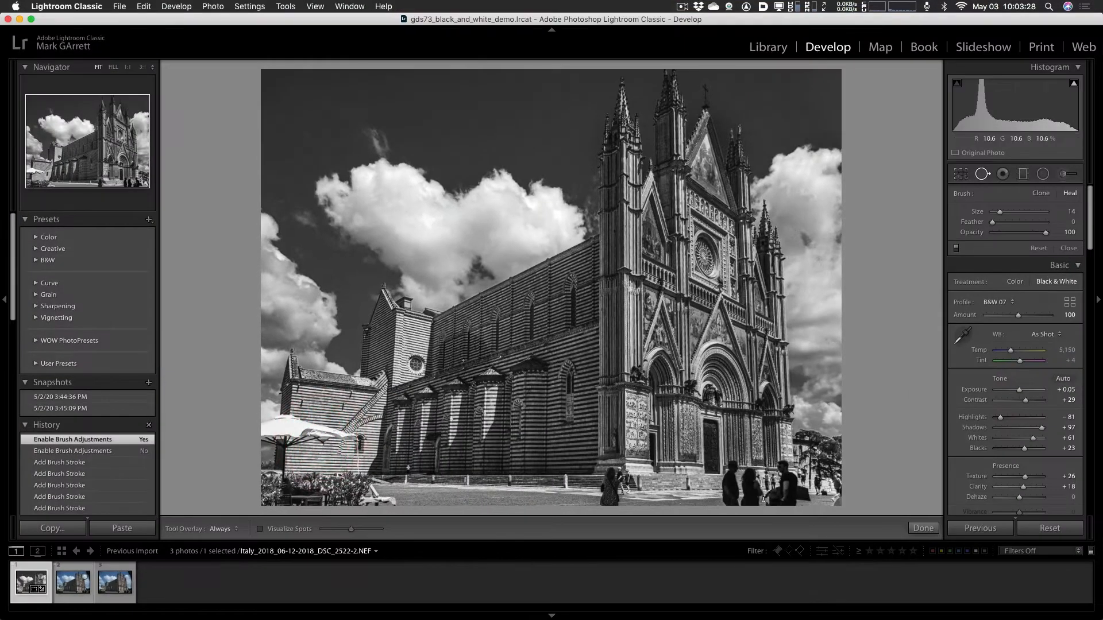
click(70, 590)
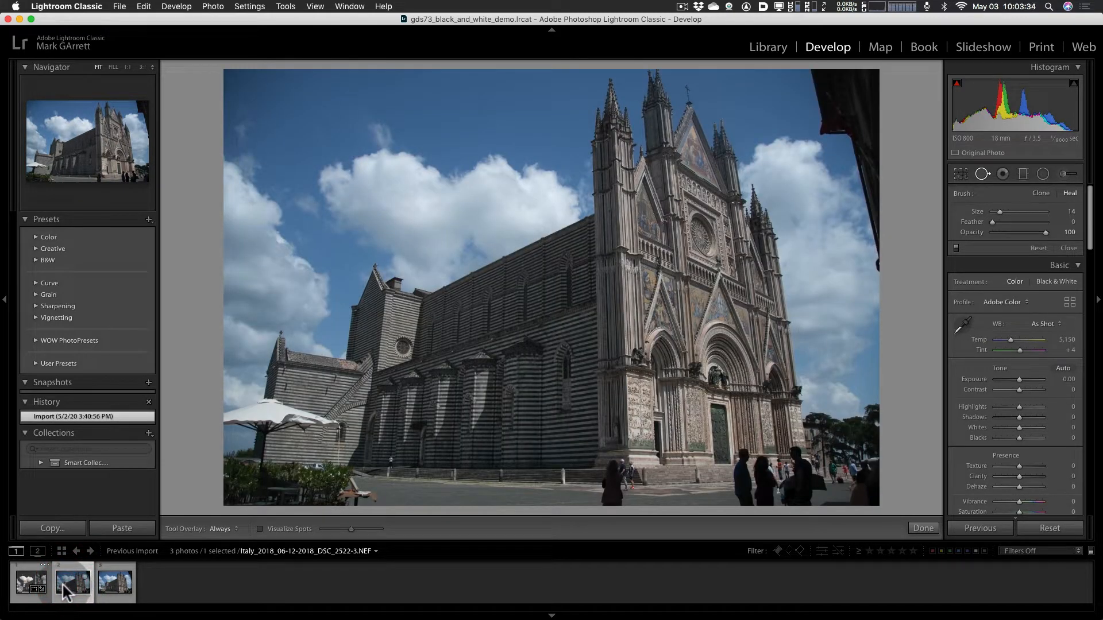
click(25, 582)
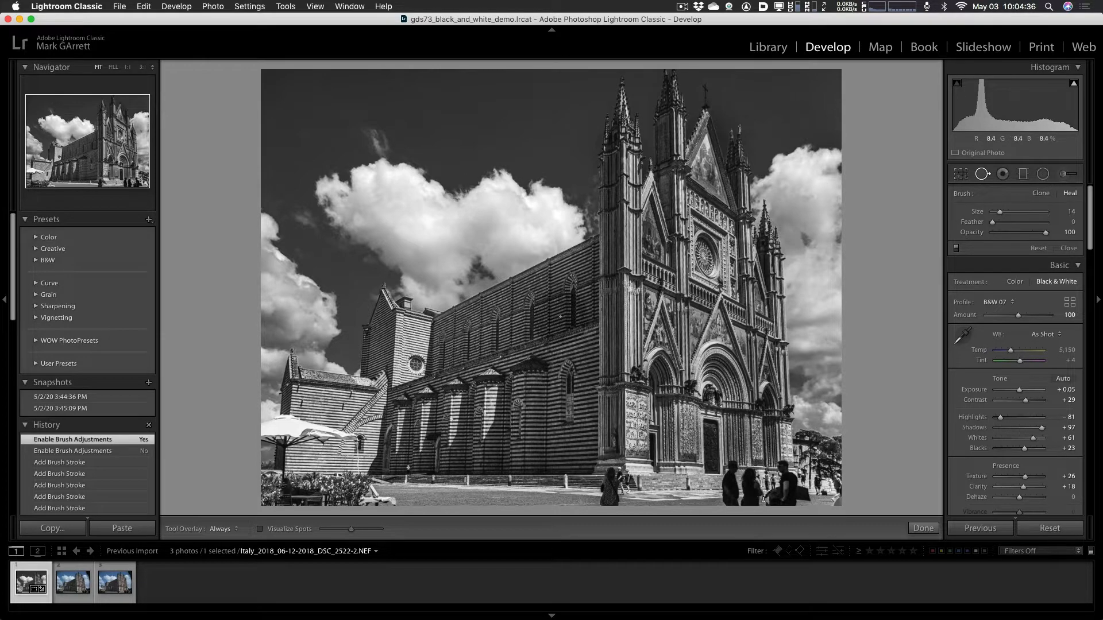
Step: Show the Duotones and Split tones document and the Color Profiles document in Word
middle_click(482, 271)
click(402, 173)
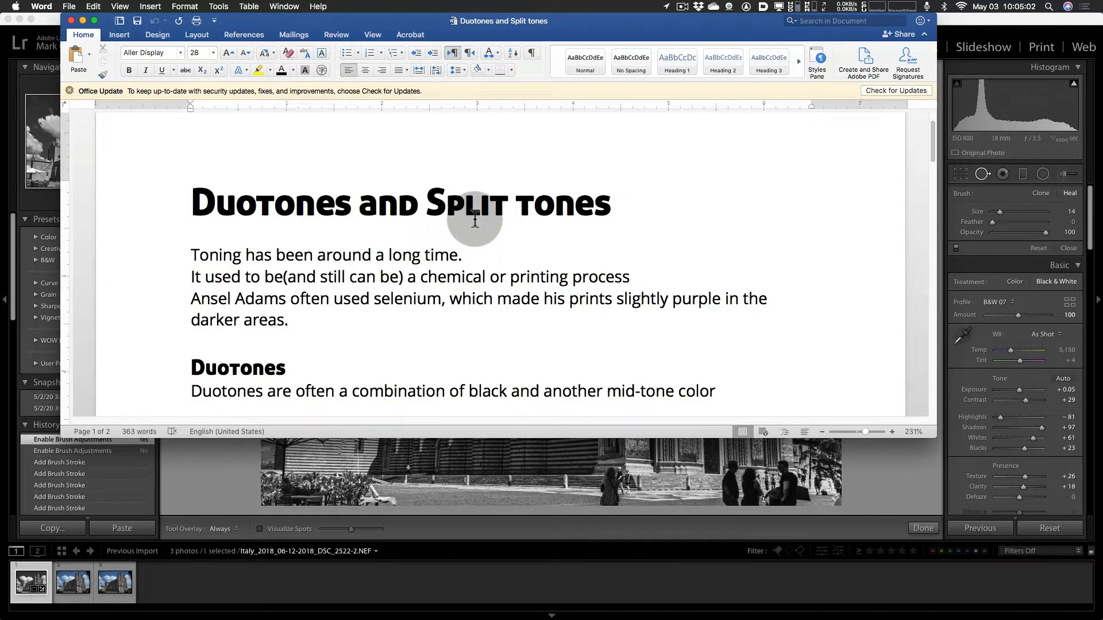
key(ctrl+Up)
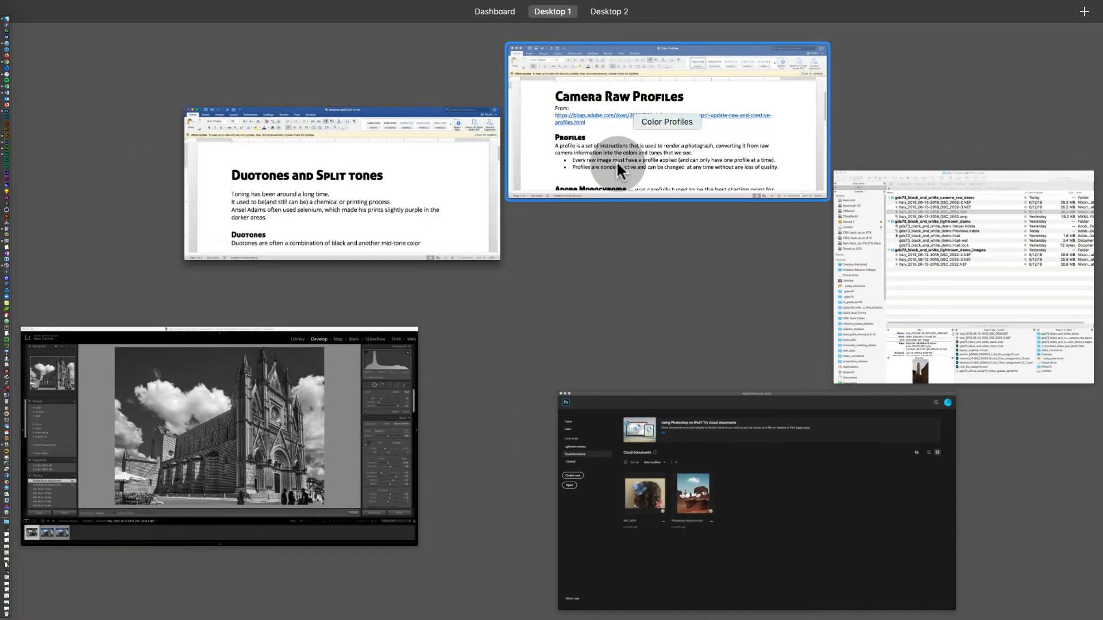
click(615, 161)
click(417, 478)
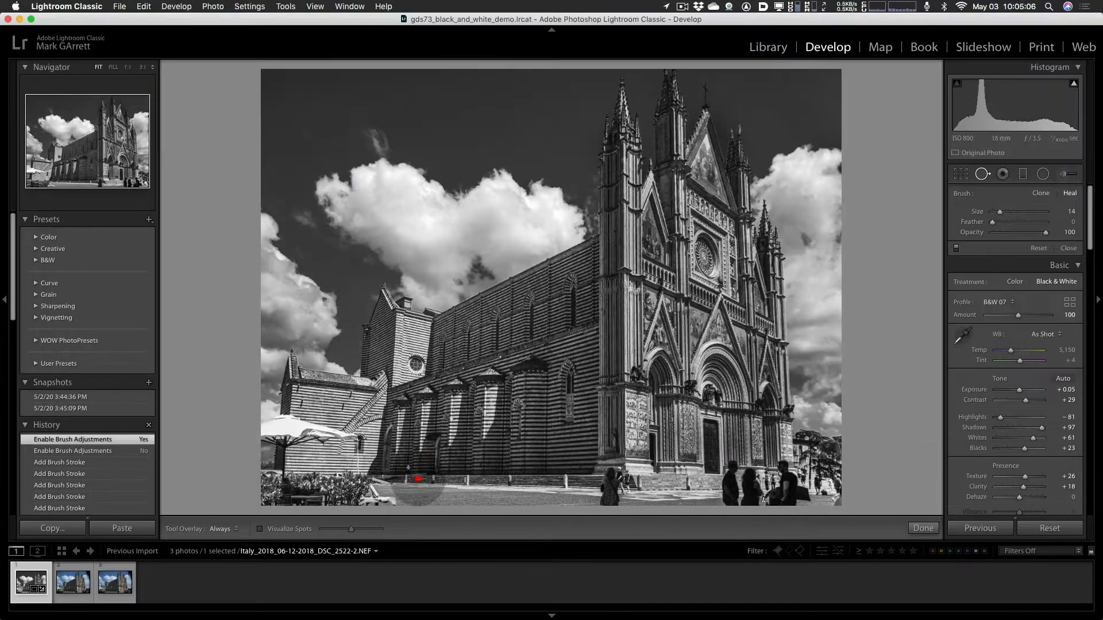
key(ctrl+Up)
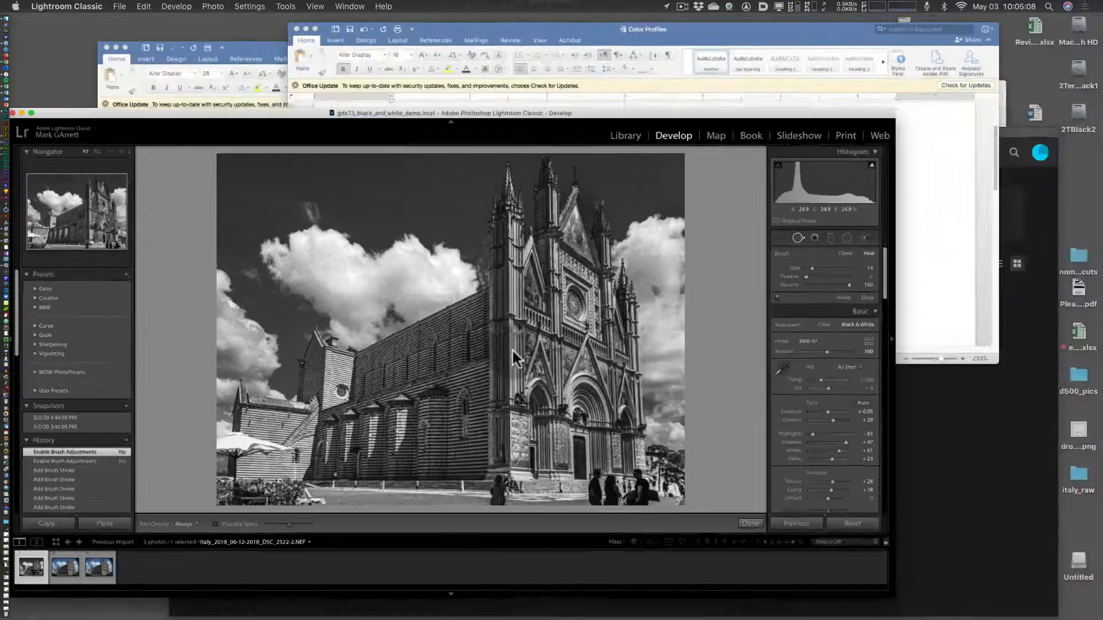
click(699, 143)
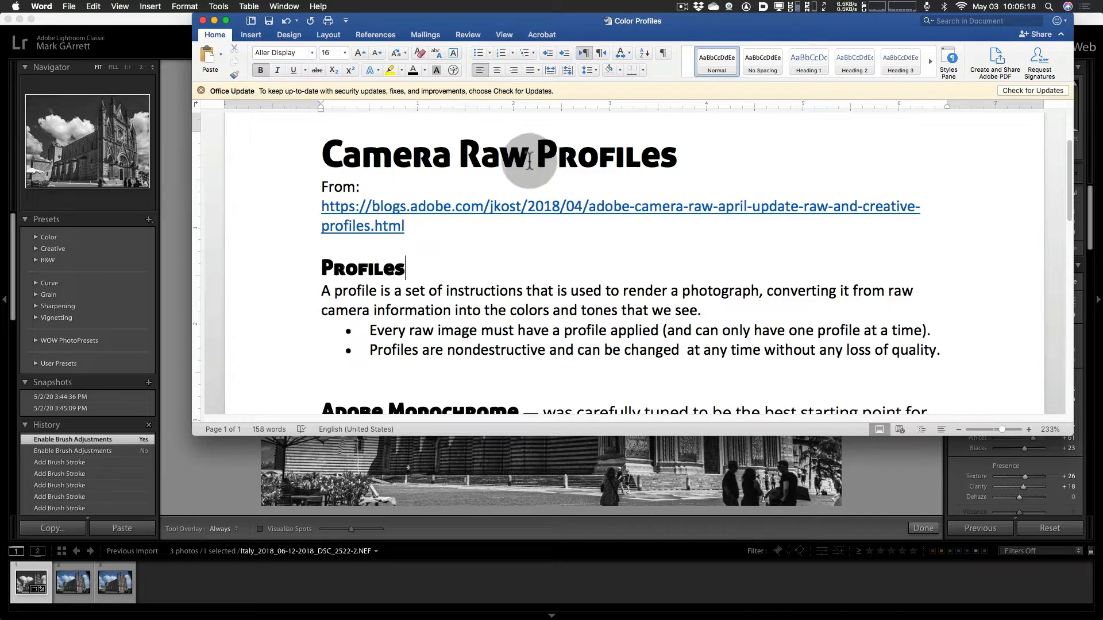
Step: Open Italy_2018_06-13-2018_DSC_2652-2.NEF from the demo folder in Camera Raw and set its treatment to Black & White
key(ctrl+Up)
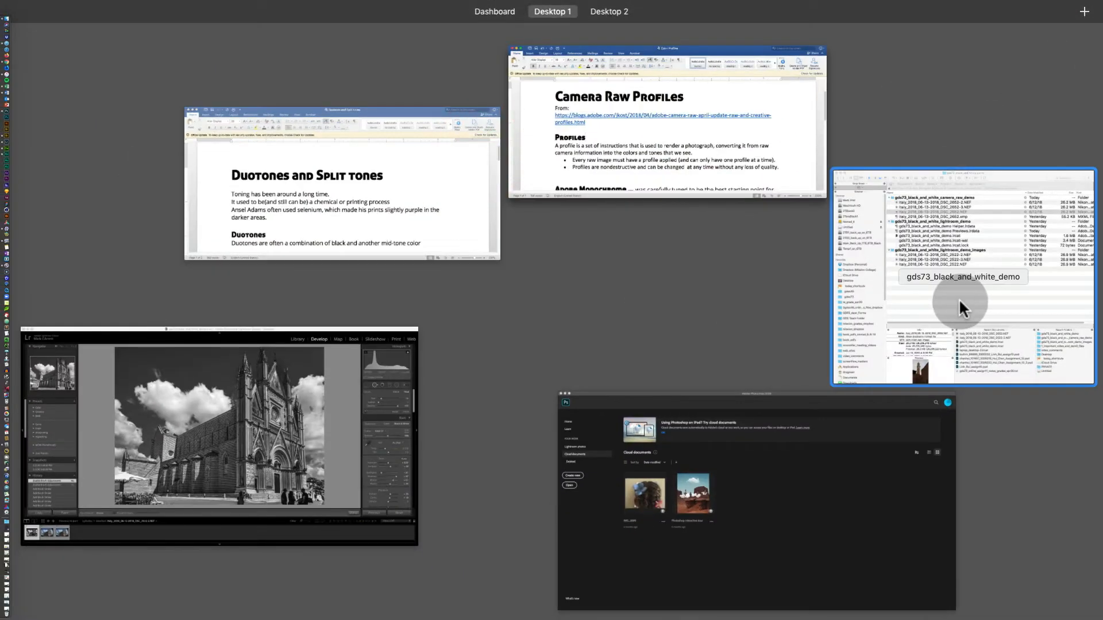
click(959, 298)
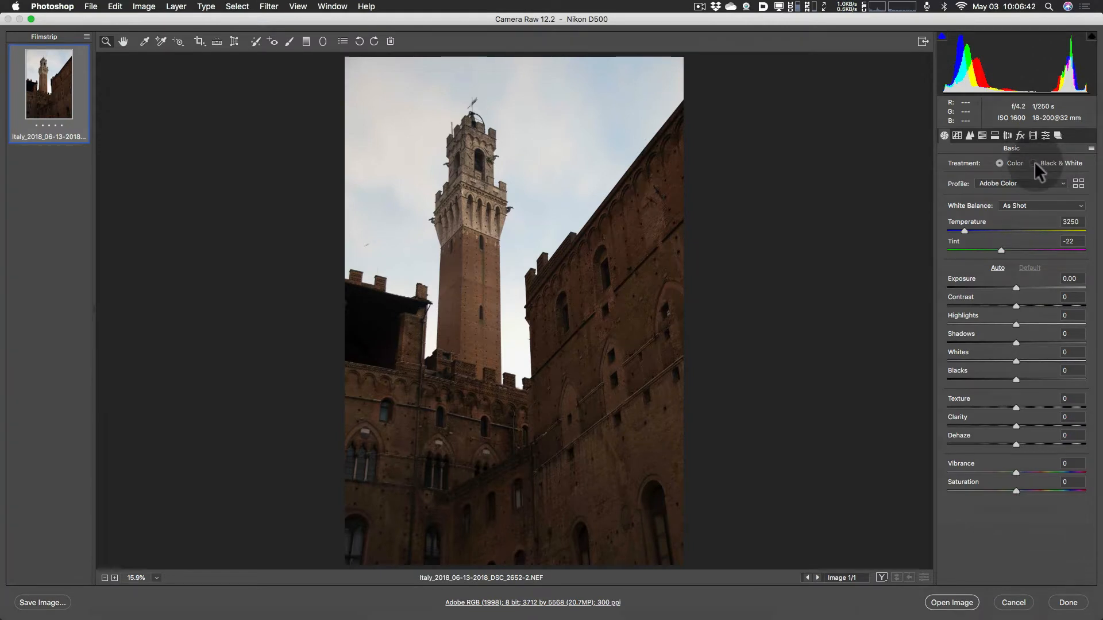
click(1033, 163)
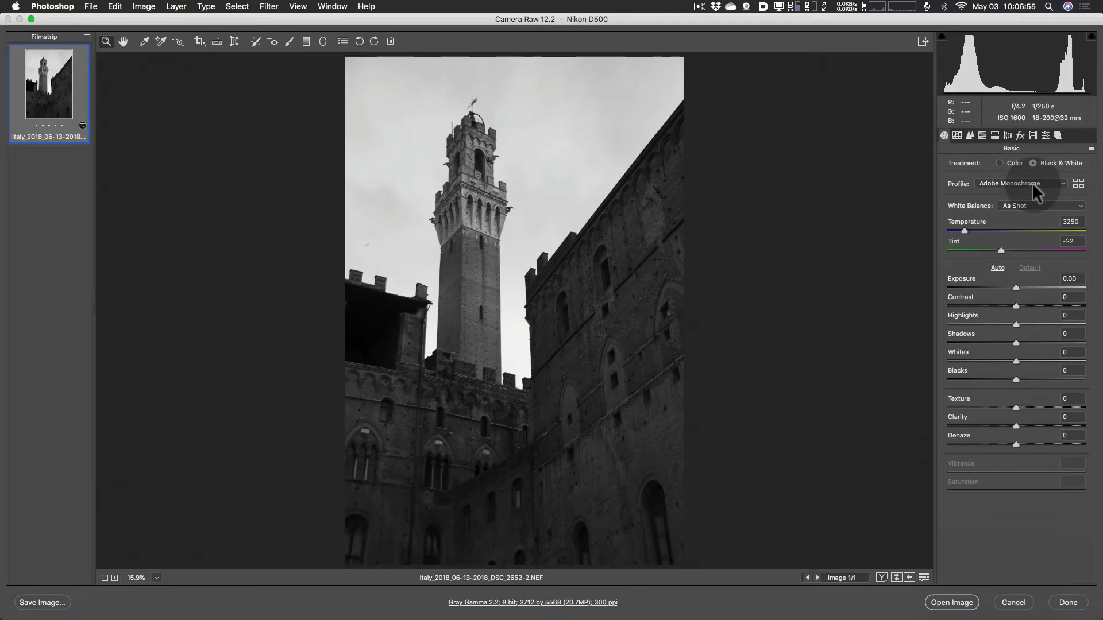
Step: Switch to the Color Profiles document in Word, read the Adobe Monochrome description, and return to Camera Raw
key(ctrl+Up)
click(744, 252)
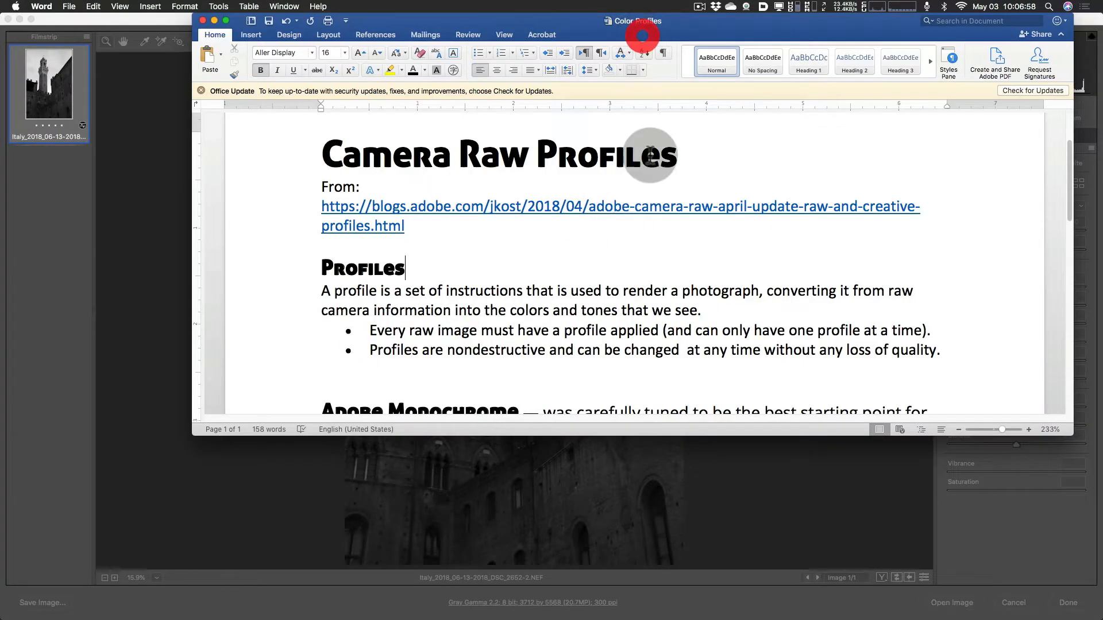
scroll(661, 224, down, 3)
scroll(632, 224, down, 8)
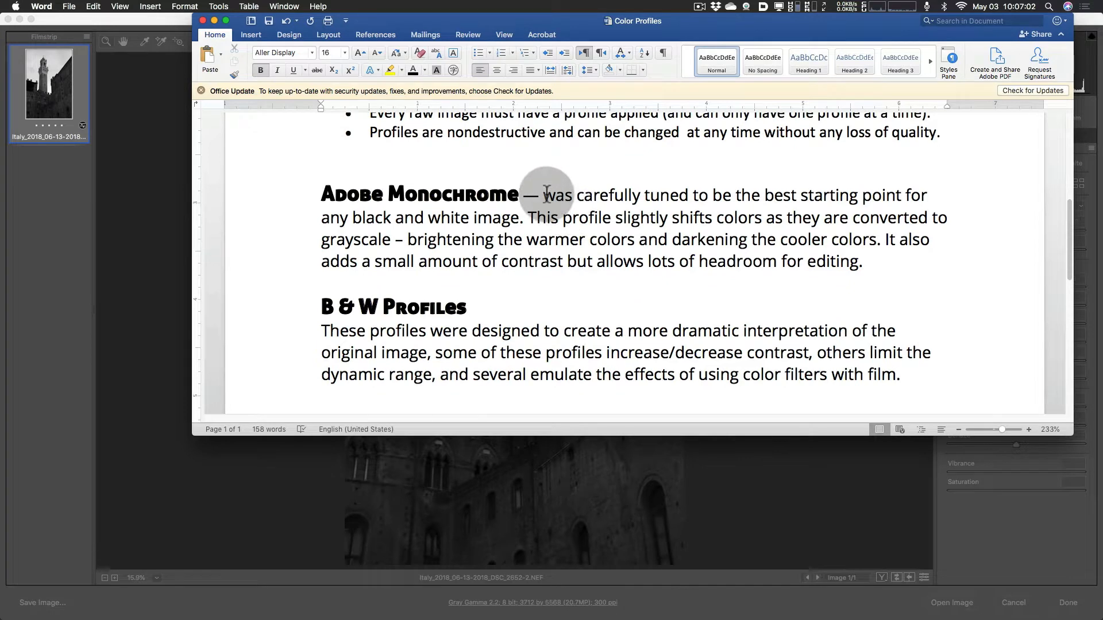
drag(543, 195, 864, 261)
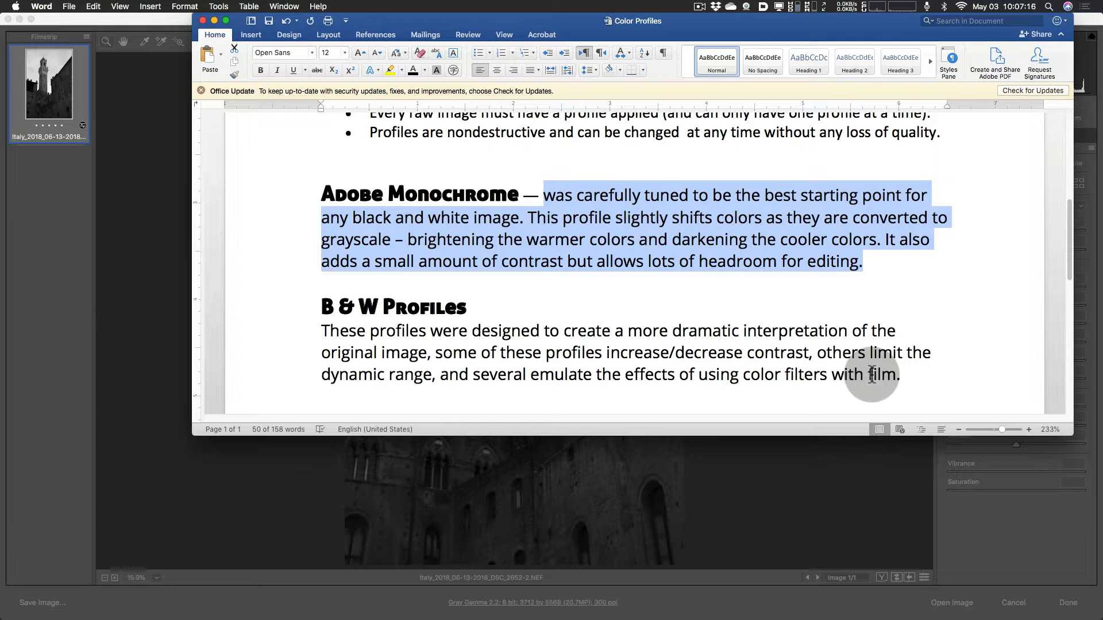
click(181, 26)
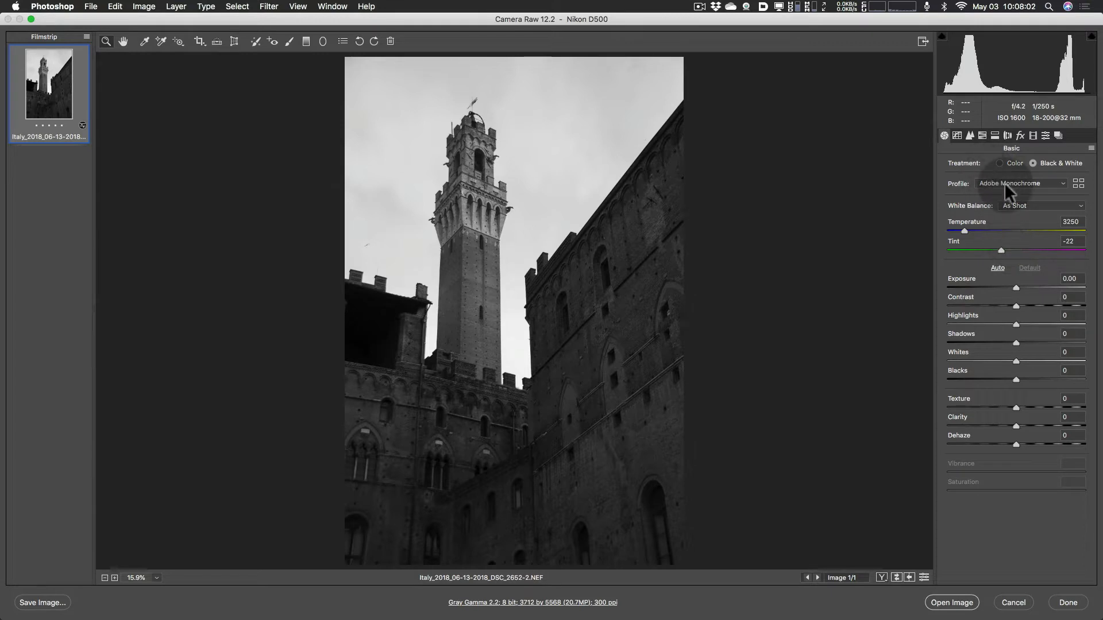
Step: Set the tower photo's Exposure to +0.90, Shadows to +38, Whites to +26 and Blacks to -20
drag(1016, 288, 1028, 287)
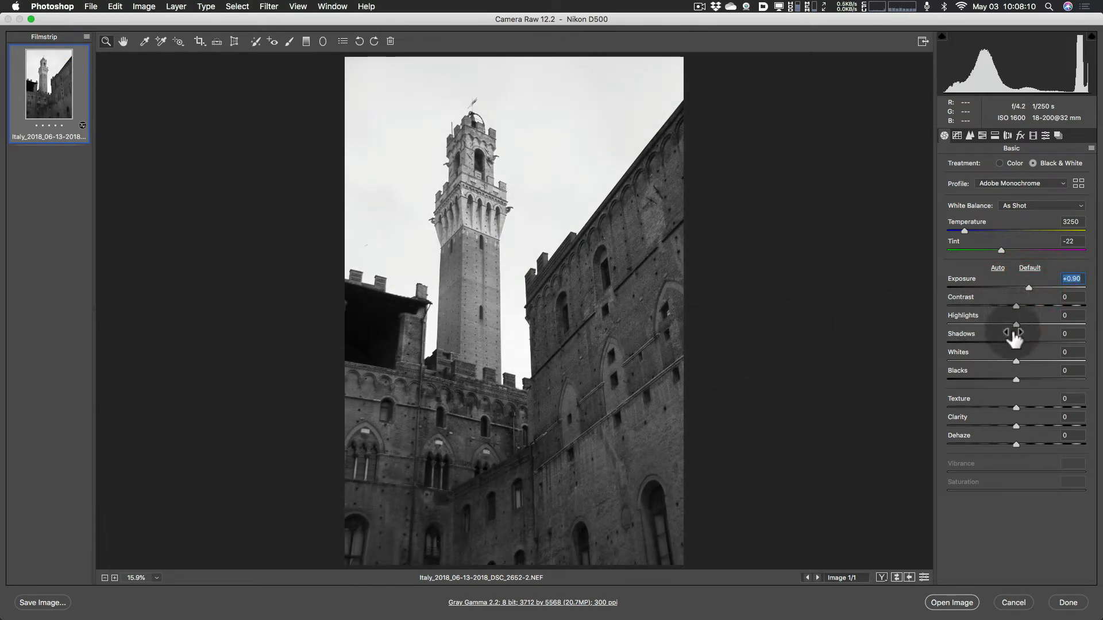
mouse_move(1016, 343)
mouse_down()
mouse_move(1041, 340)
mouse_move(1016, 357)
mouse_up()
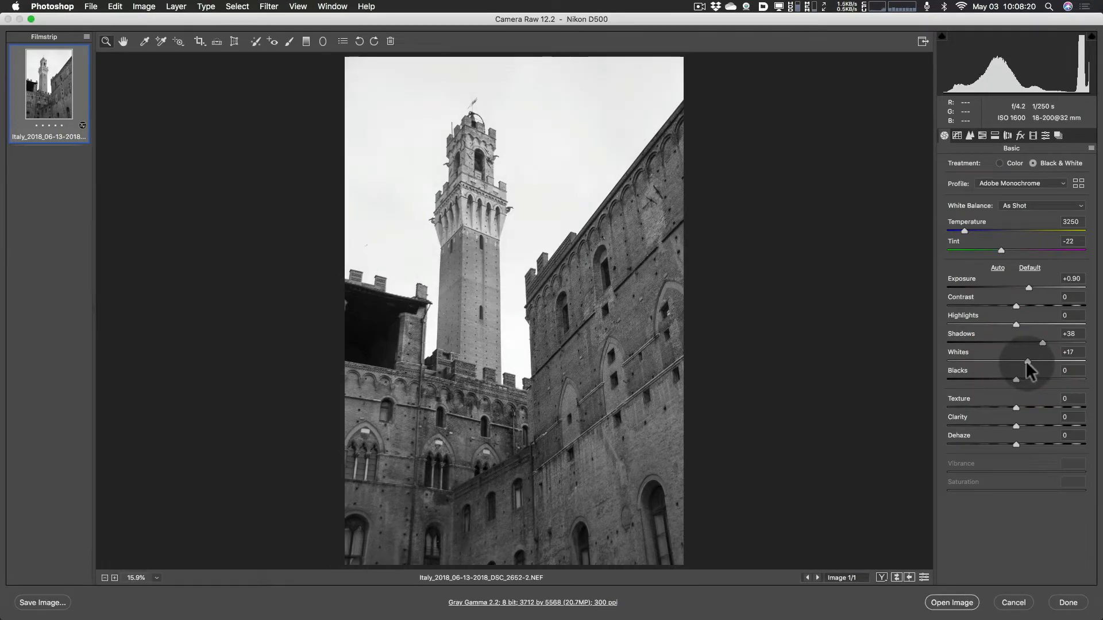
drag(1027, 362, 1029, 362)
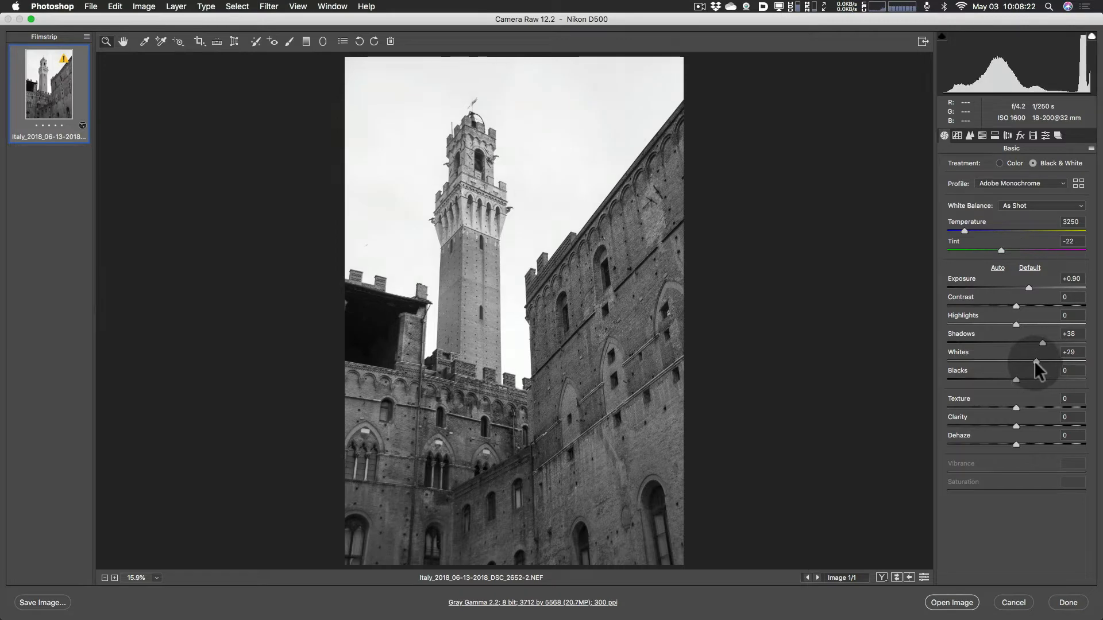
drag(1030, 360, 1033, 361)
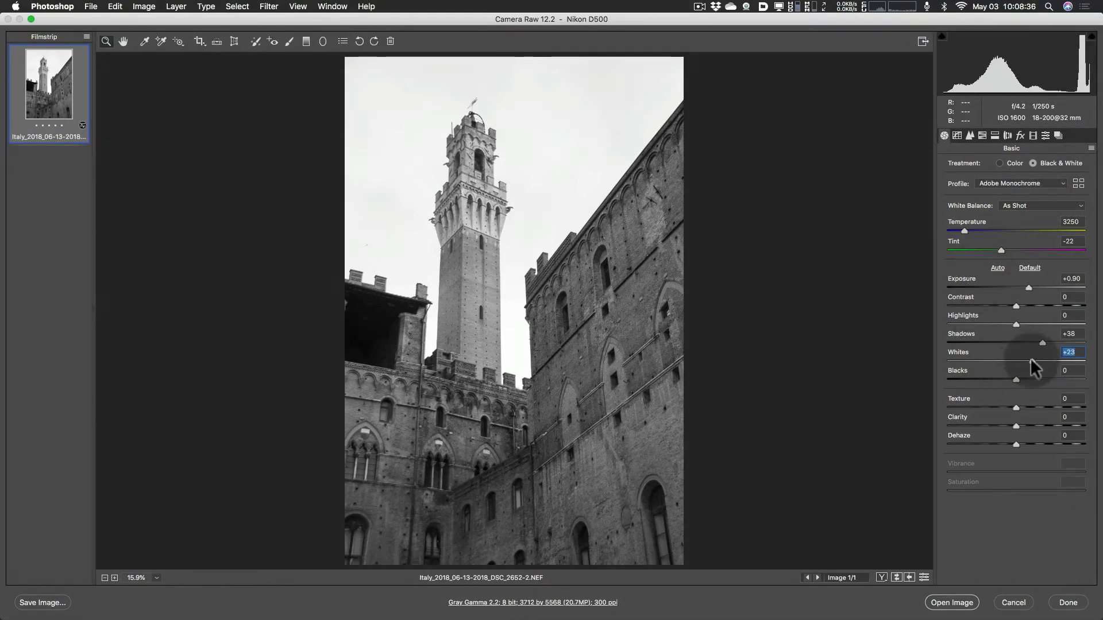
drag(1031, 360, 1036, 360)
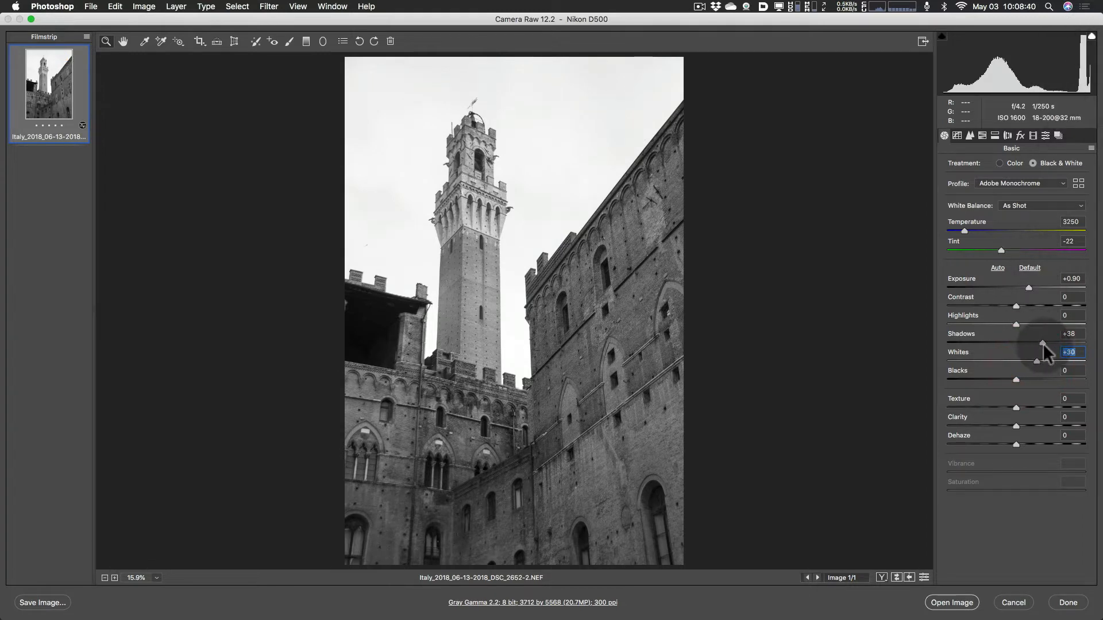
drag(1034, 361, 1002, 379)
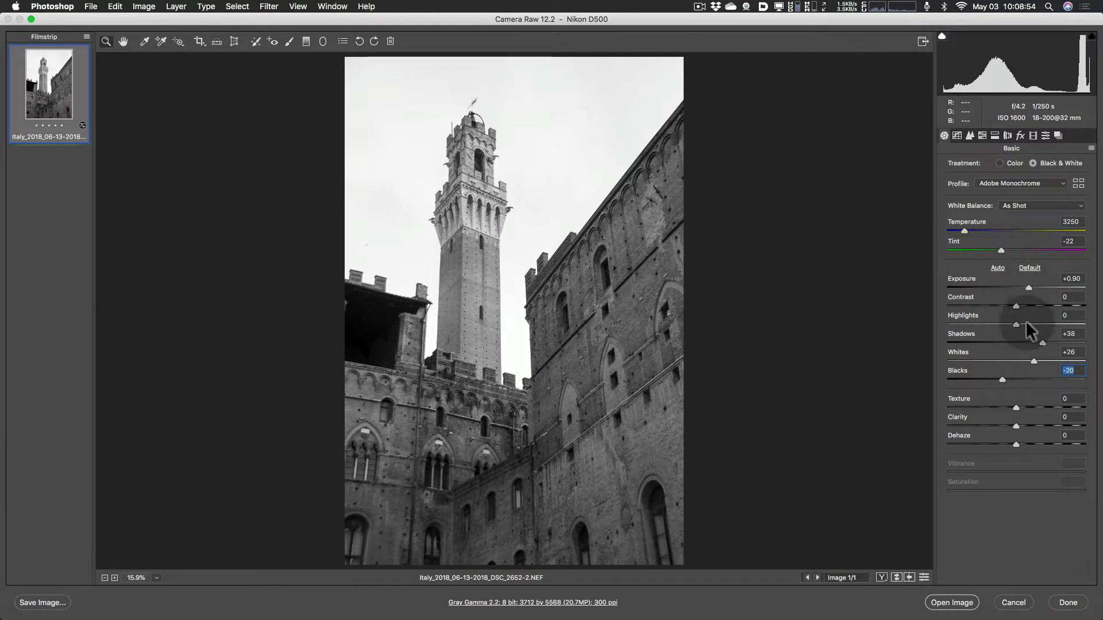
Step: Refine the tones with Highlights at -93, Exposure at +0.65, Shadows at +48 and Contrast at +3
drag(1012, 325, 949, 320)
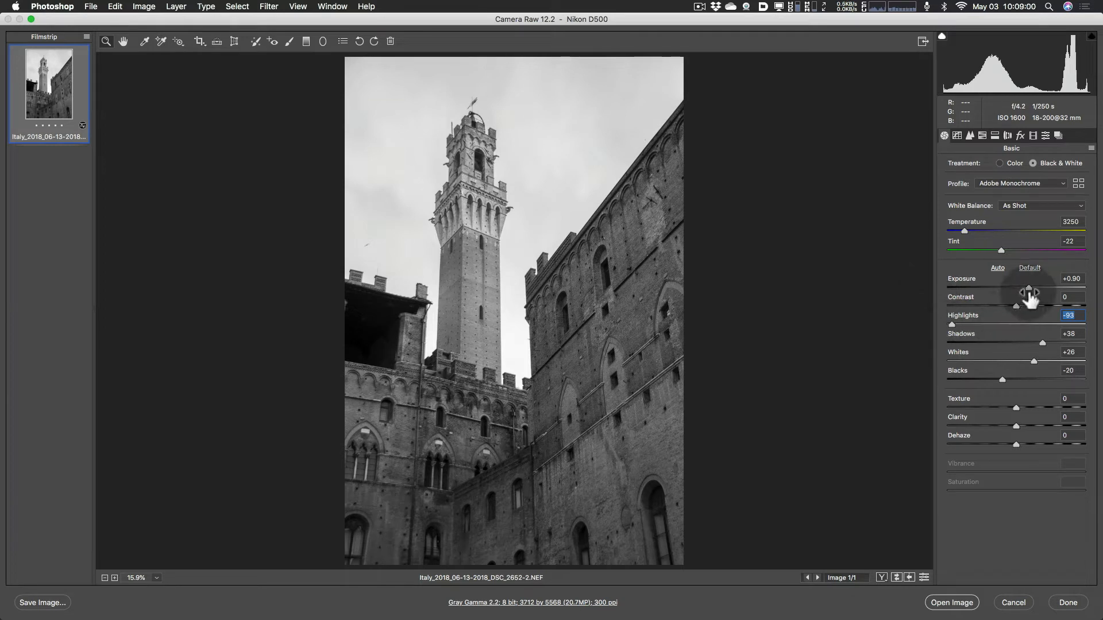
drag(1028, 285, 1023, 287)
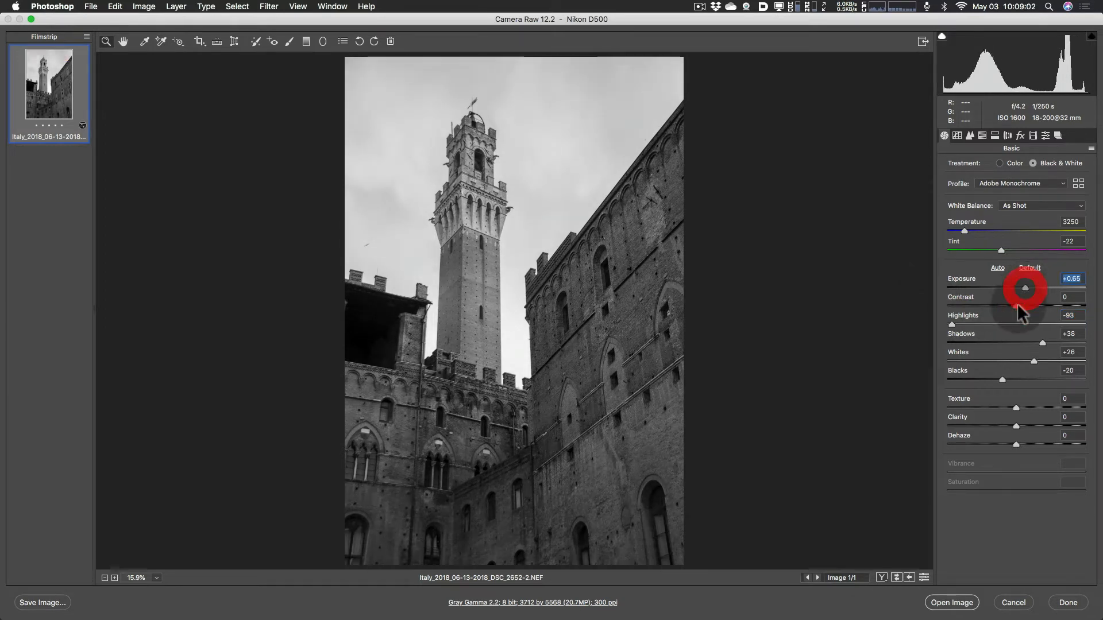
drag(1030, 341, 1047, 340)
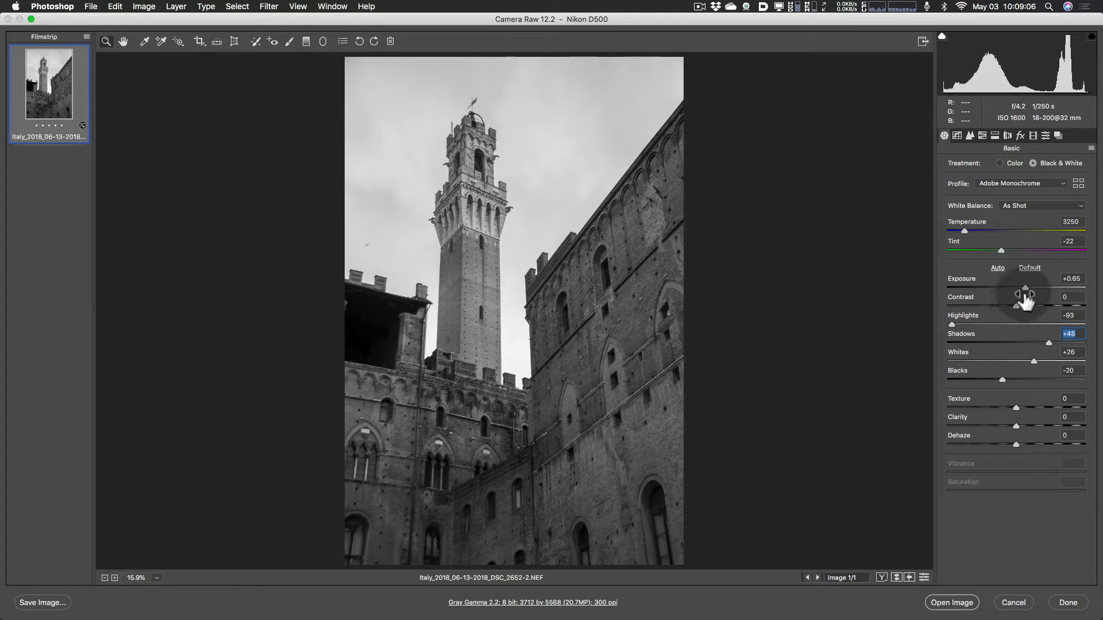
drag(1015, 303, 1018, 305)
Step: Bring out the stonework by setting Texture to +43, Clarity to +40 and Contrast to +18
mouse_move(1015, 407)
mouse_down()
mouse_move(1025, 406)
mouse_move(1018, 424)
mouse_move(1033, 424)
mouse_move(1034, 407)
mouse_up()
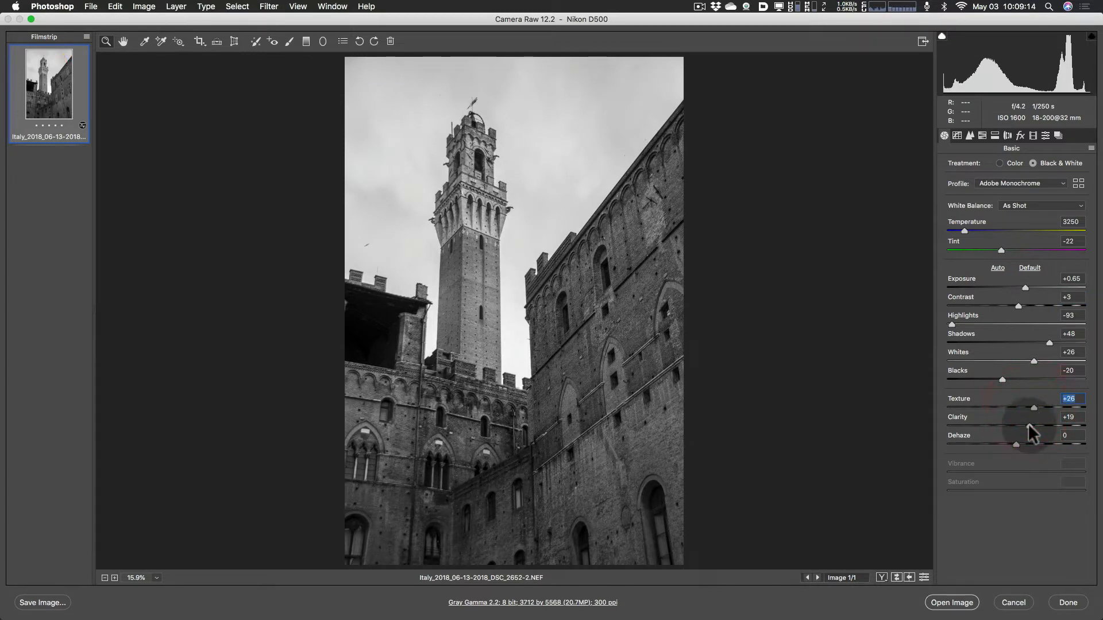
click(1029, 425)
mouse_move(1029, 425)
mouse_down()
mouse_move(1065, 426)
mouse_move(1061, 405)
mouse_move(1041, 405)
mouse_move(1041, 425)
mouse_up()
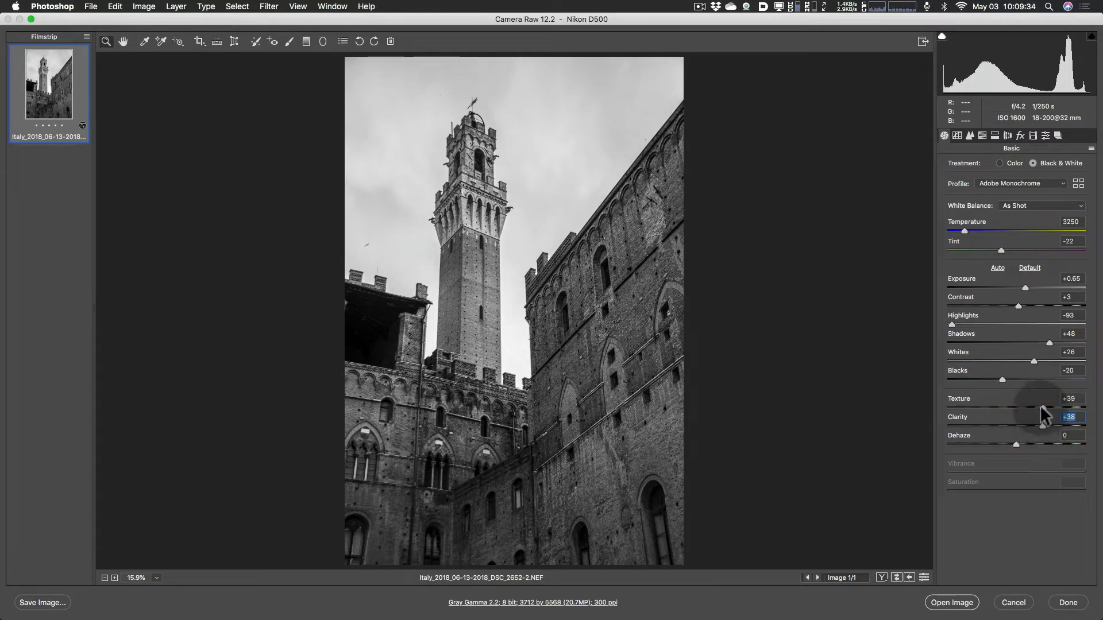
drag(1040, 405, 1043, 405)
click(1041, 425)
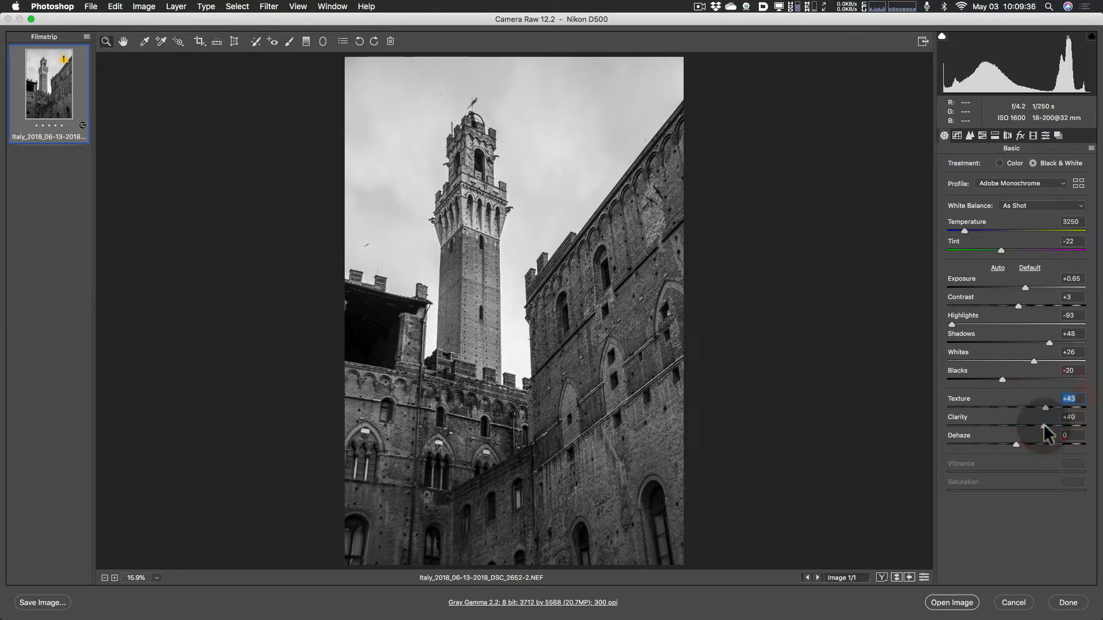
click(1043, 425)
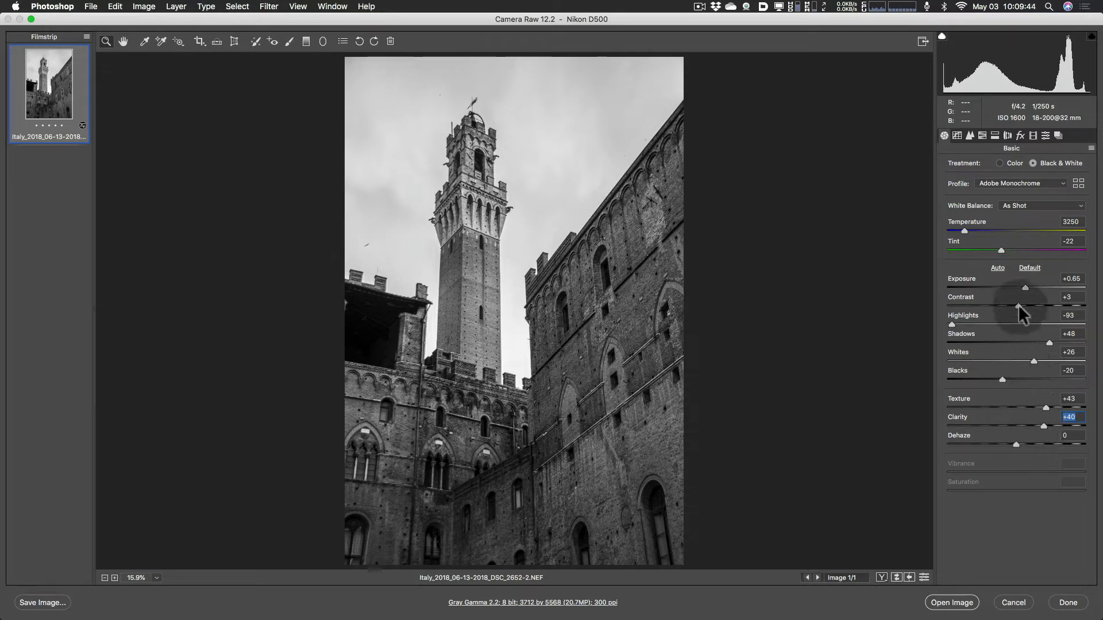
drag(1018, 304, 1029, 305)
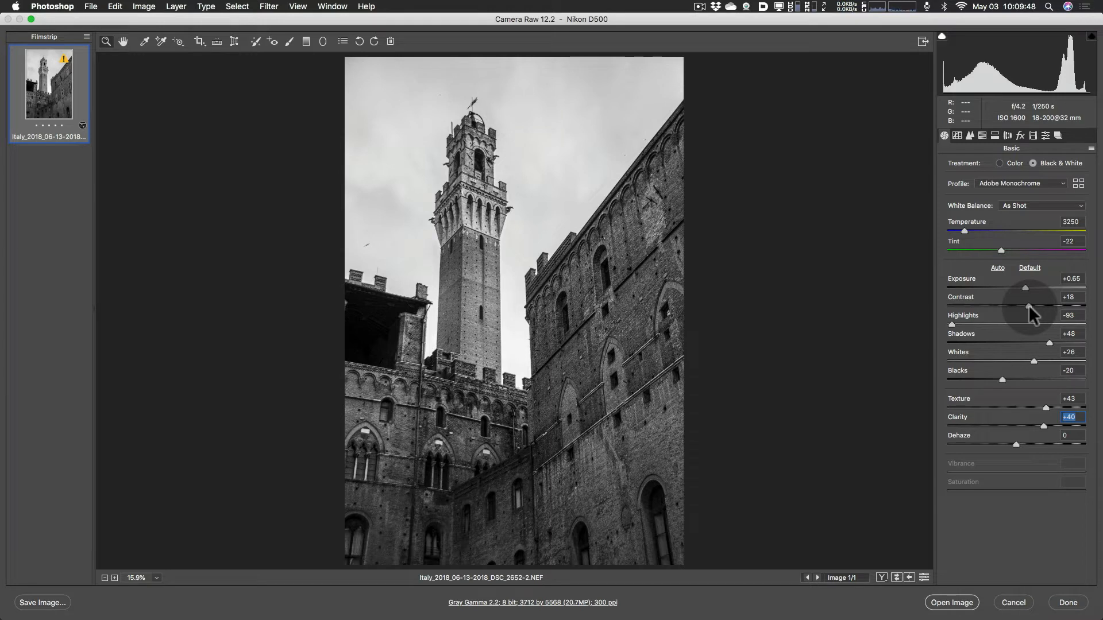
click(1028, 305)
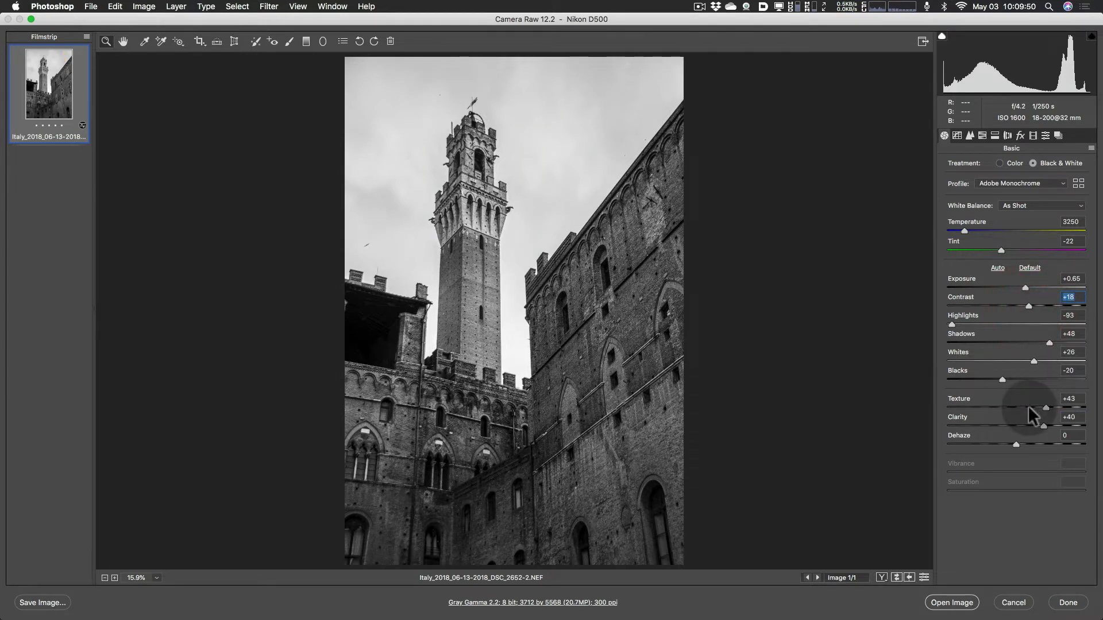
Step: Apply the Medium Contrast point curve to the photo's RGB tone curve
click(955, 136)
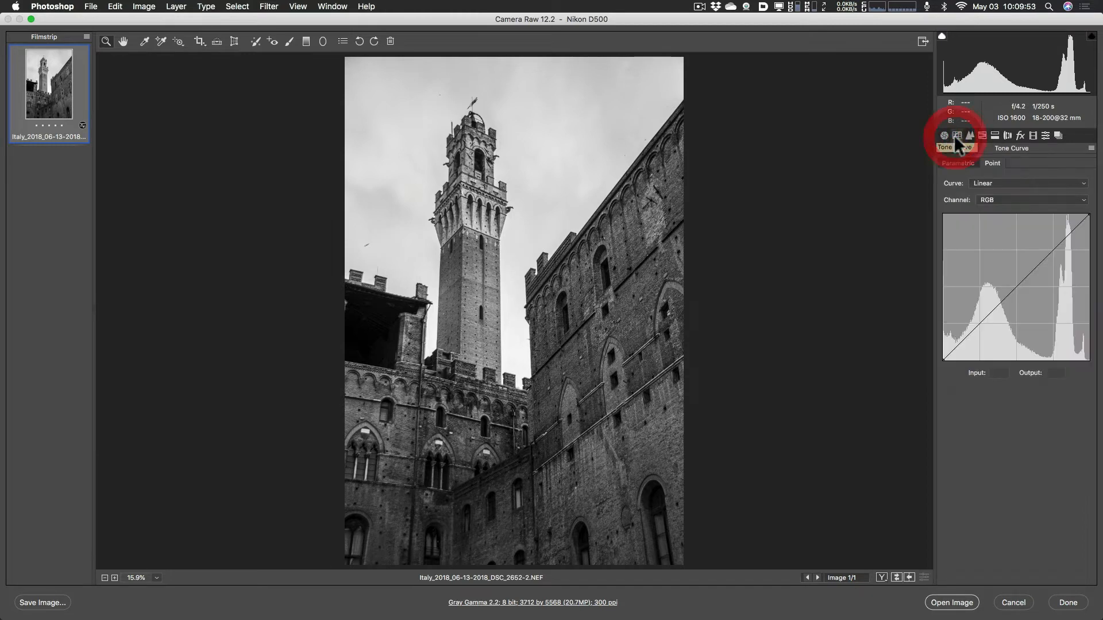
click(993, 182)
click(996, 189)
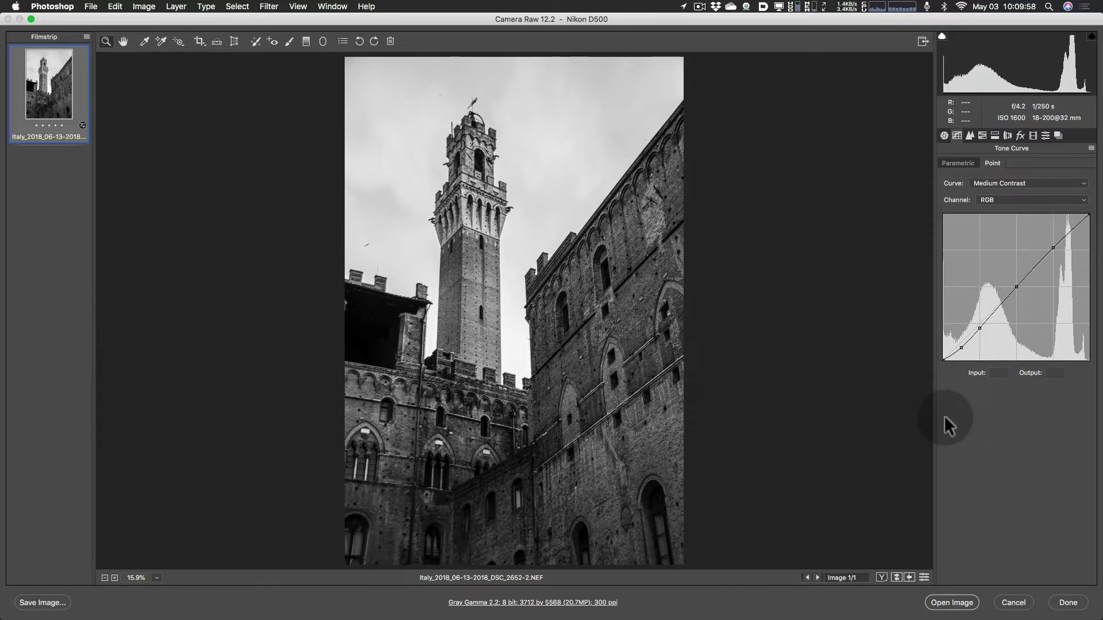
Step: Set the photo's sharpening amount to 64
click(970, 134)
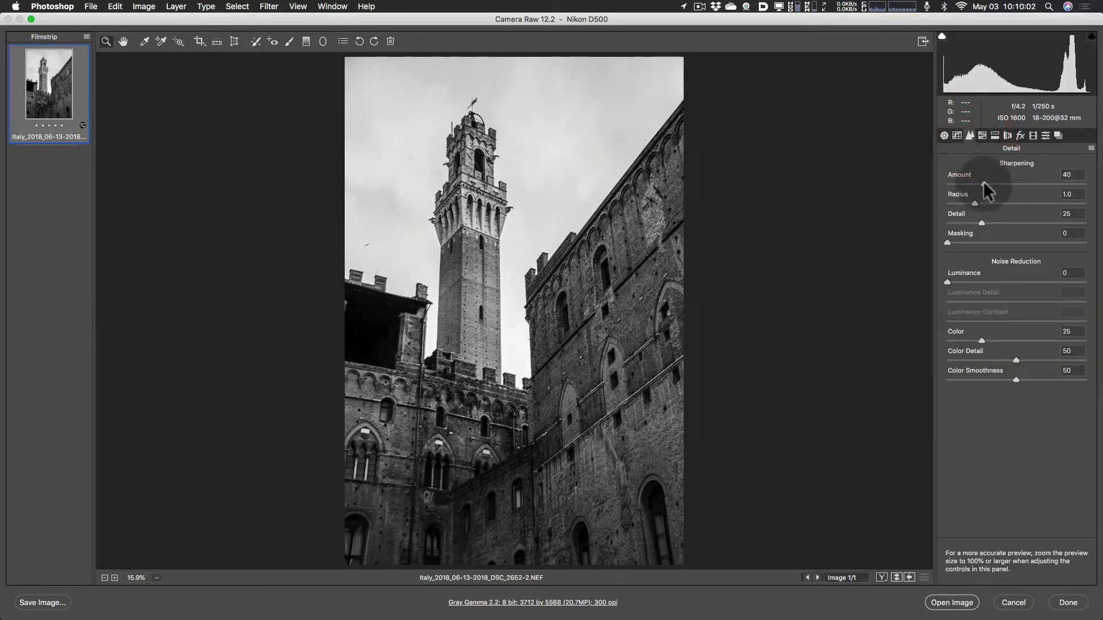
drag(984, 183, 1005, 183)
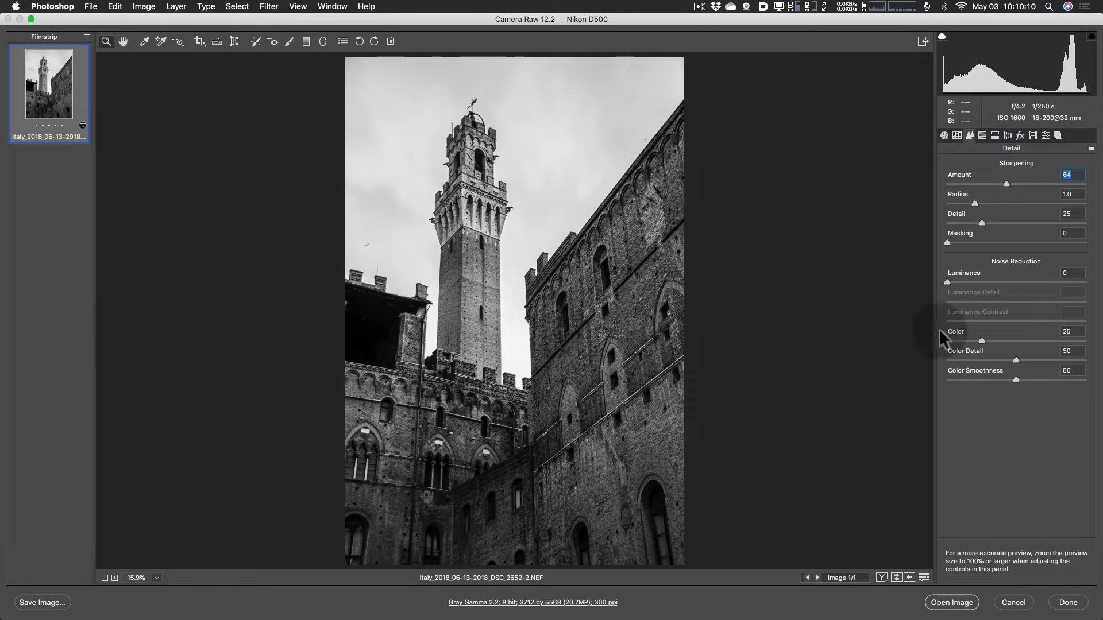
Step: Try darkening the sky by lowering Blues to -92 in the Black & White Mix, and return it to 0
click(982, 137)
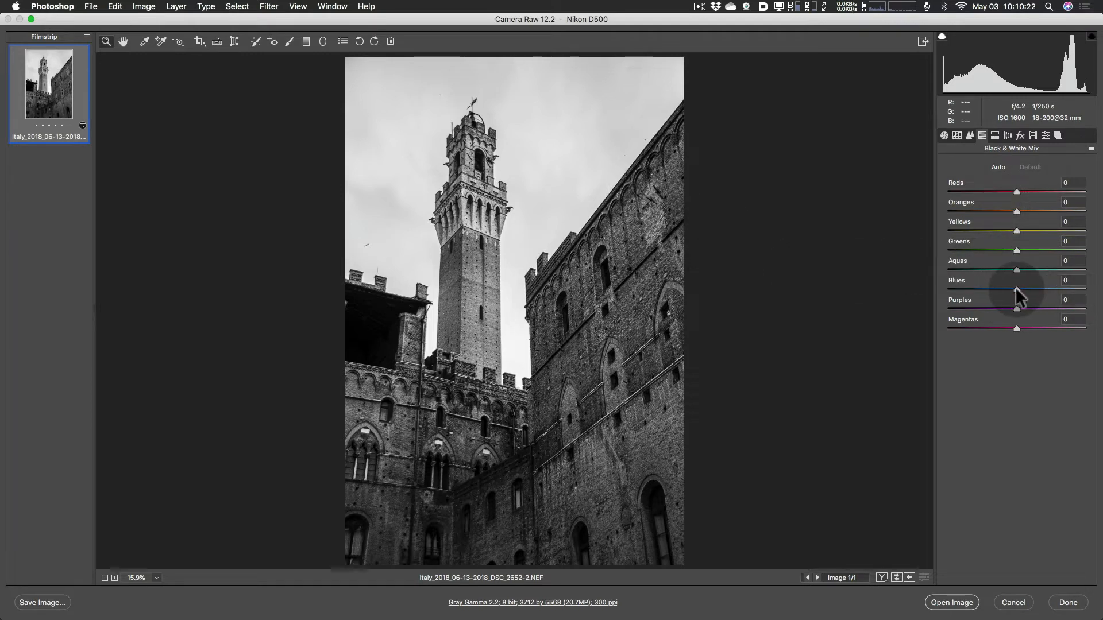
drag(1016, 289, 957, 289)
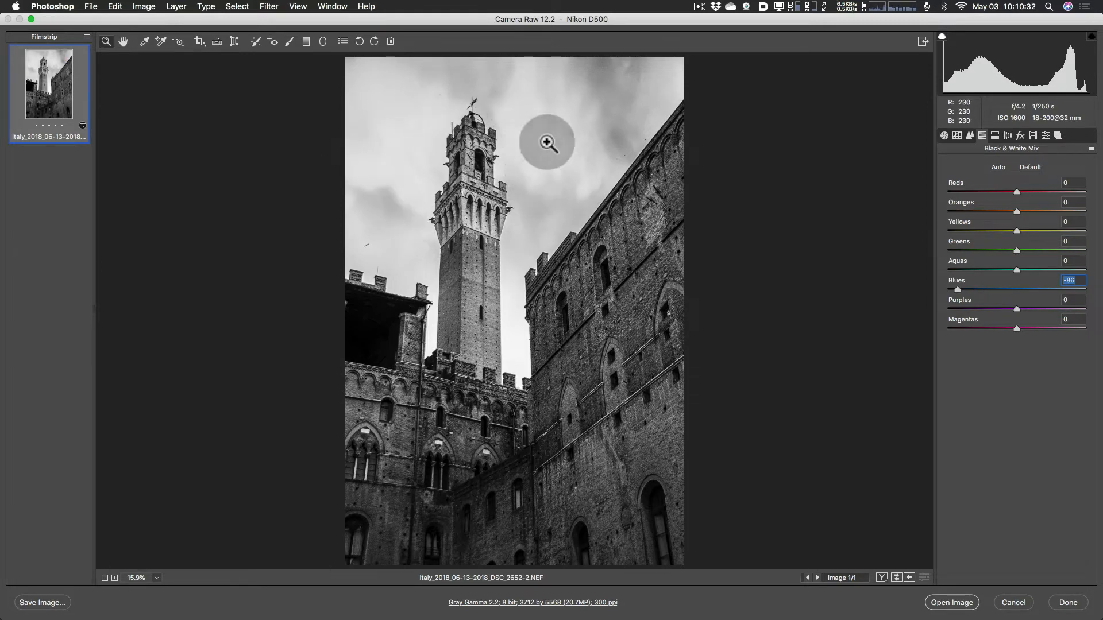
click(952, 288)
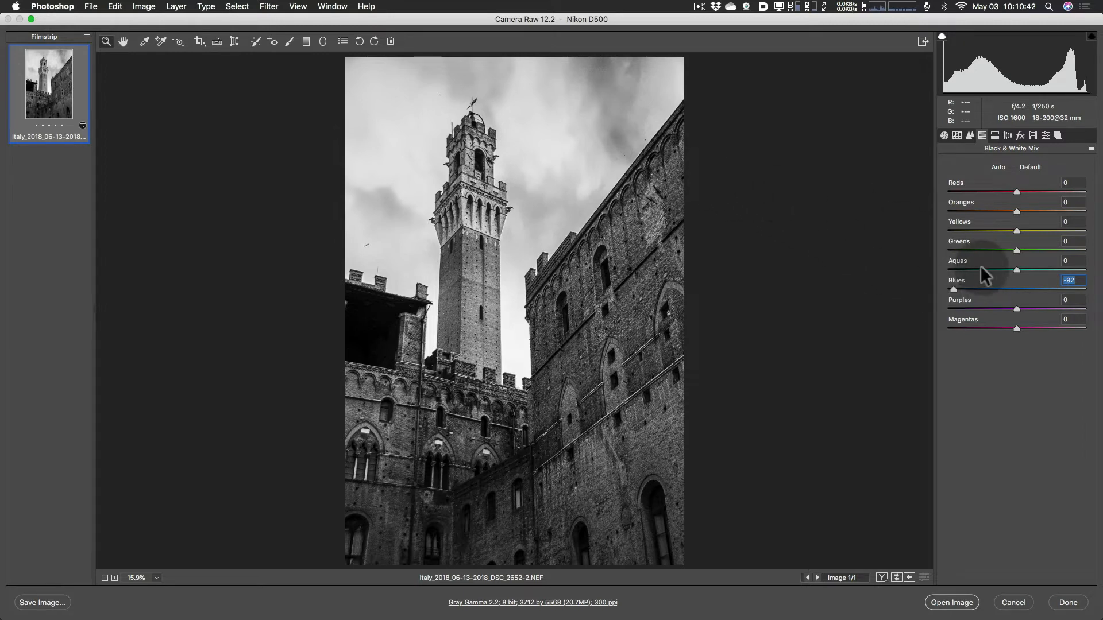
drag(954, 290, 1016, 288)
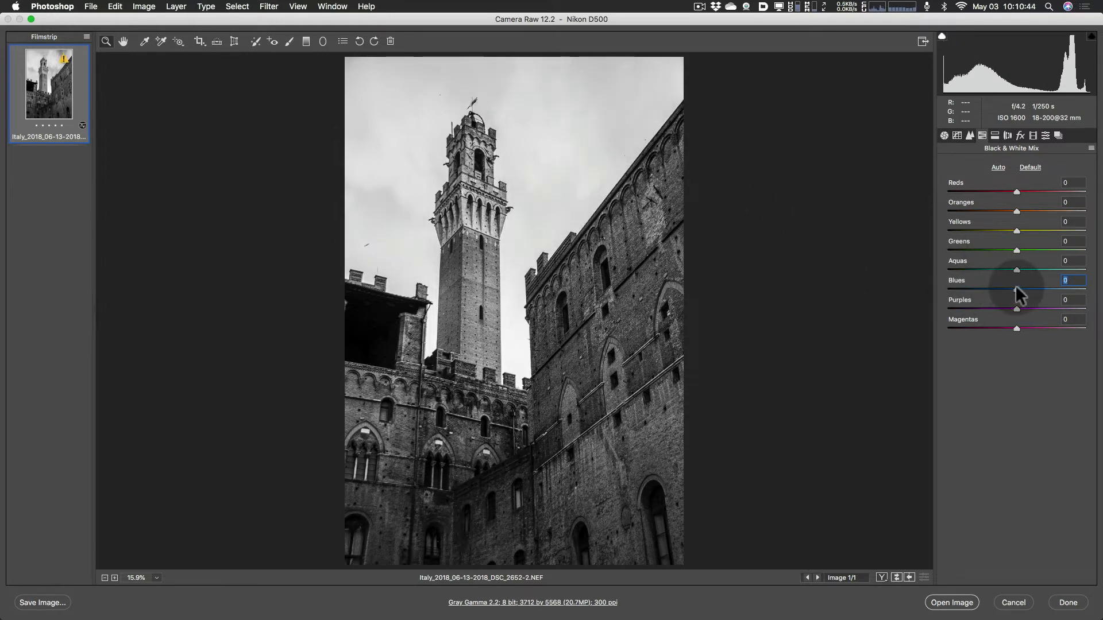
Step: With the Targeted Adjustment tool, darken the sky to Blues -95 and Aquas -6, and brighten the stone walls to Oranges +43 and Yellows +2
click(178, 41)
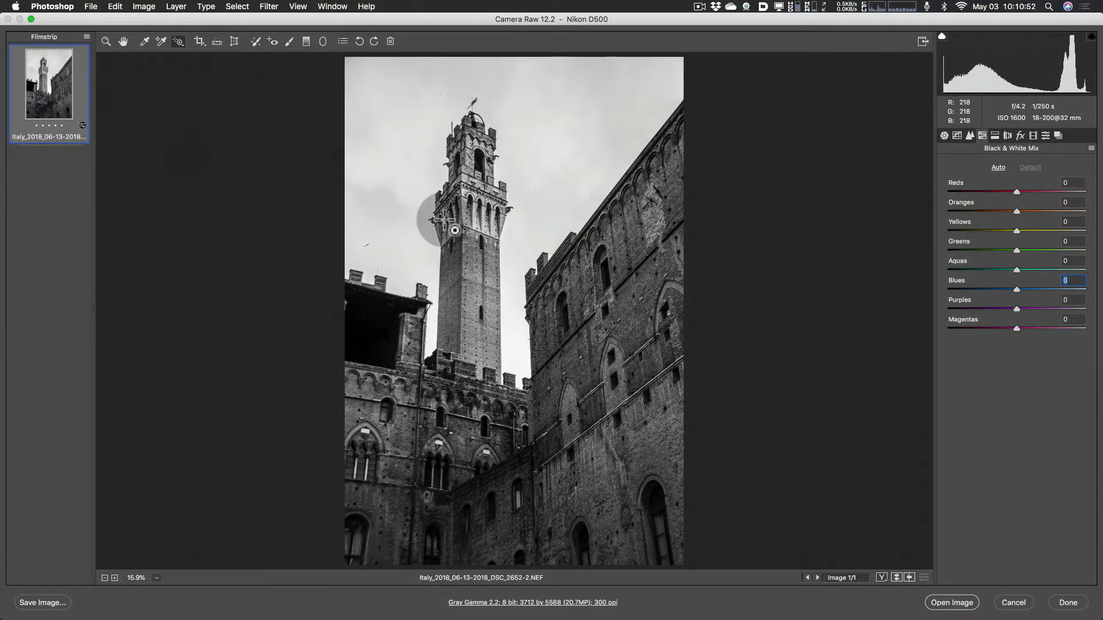
drag(425, 181, 389, 247)
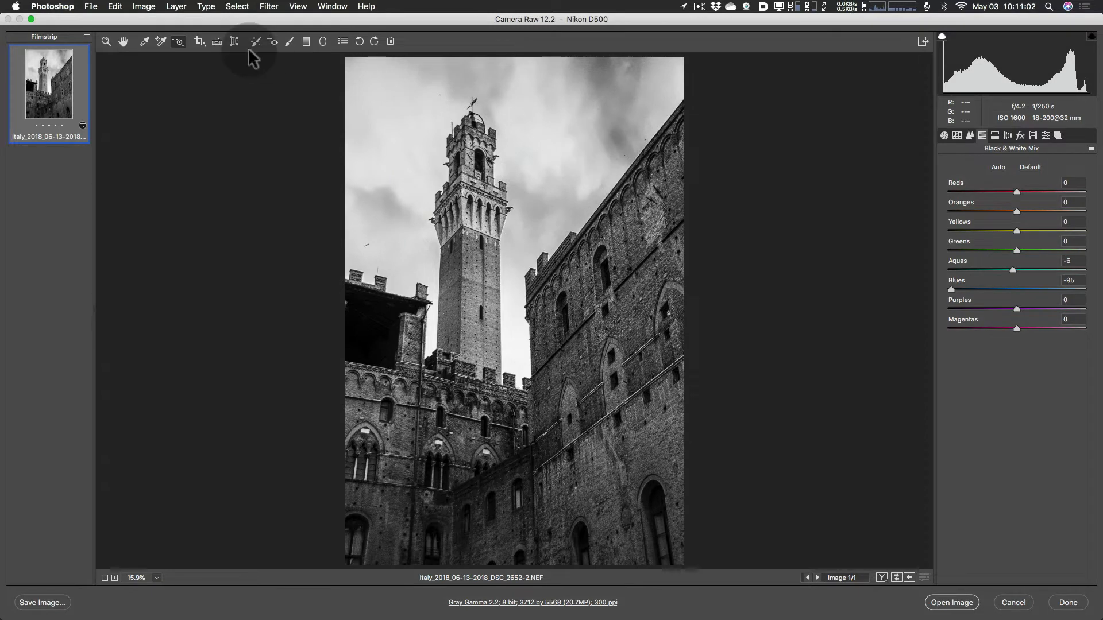
click(179, 42)
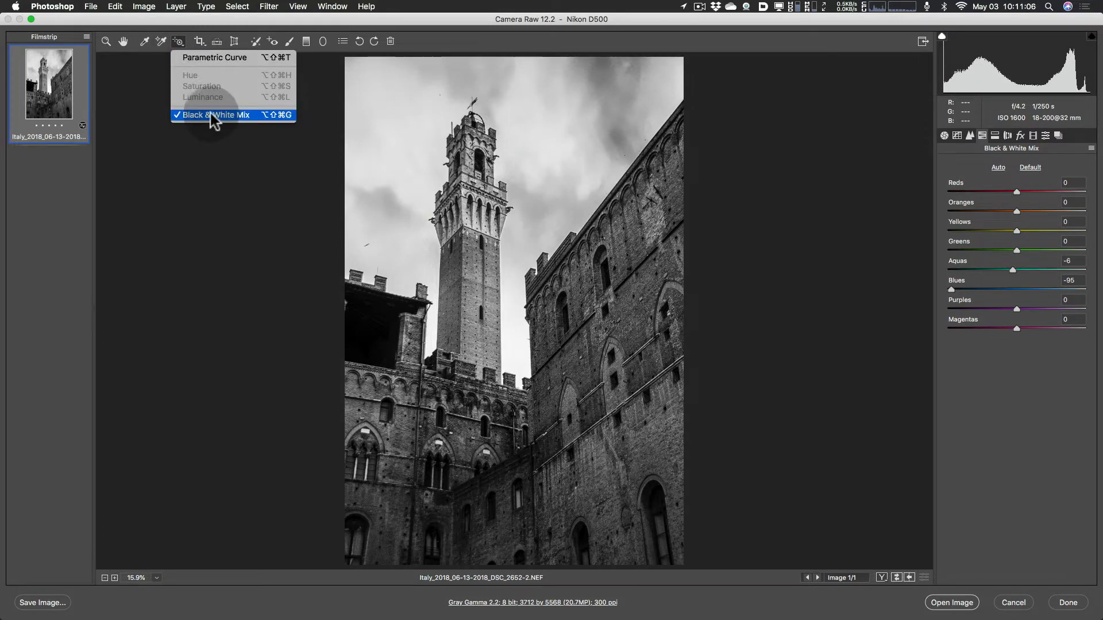
click(175, 21)
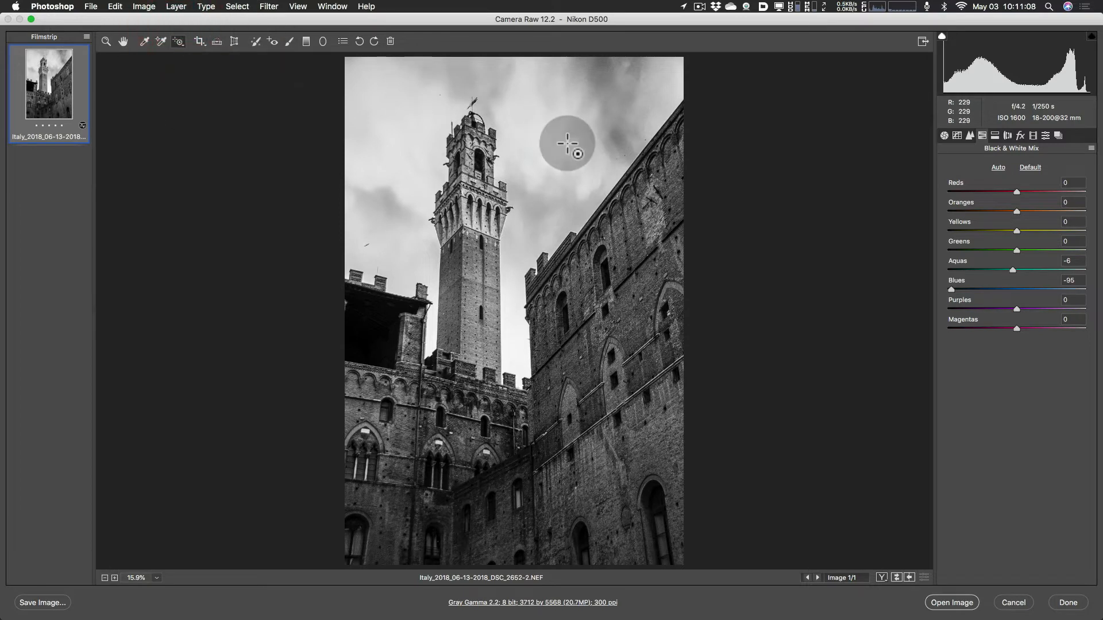
drag(545, 140, 392, 206)
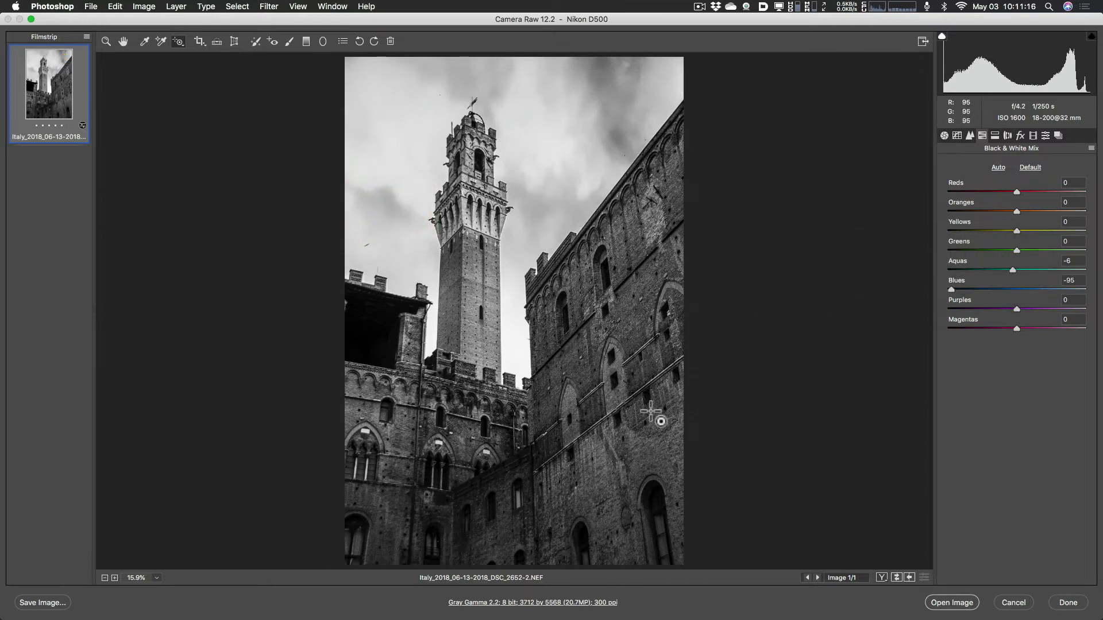
drag(650, 418, 648, 397)
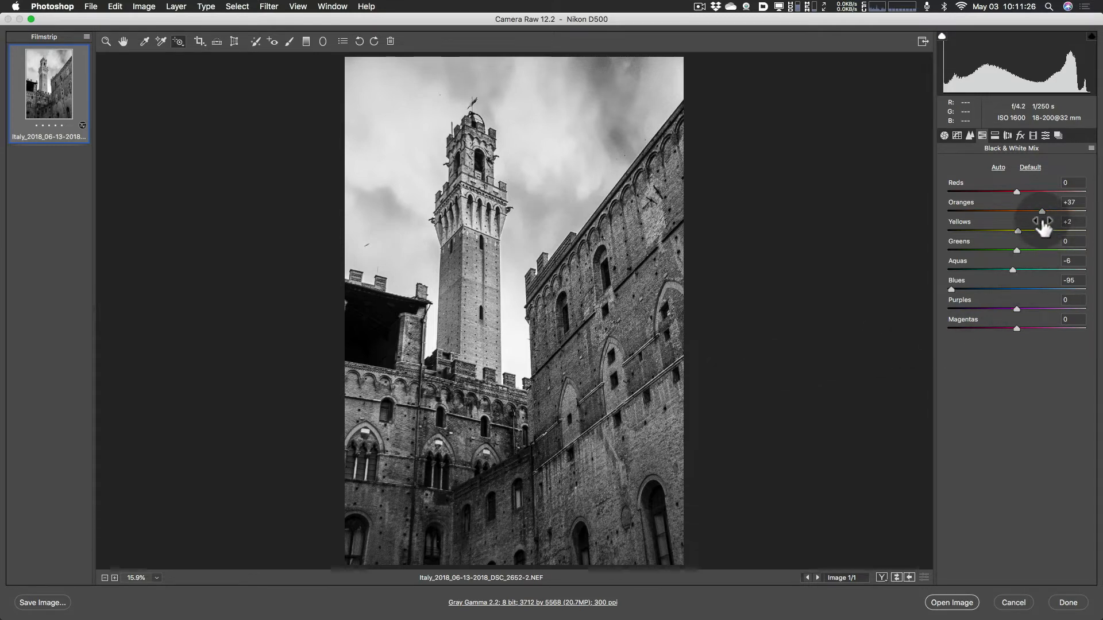
drag(608, 451, 597, 443)
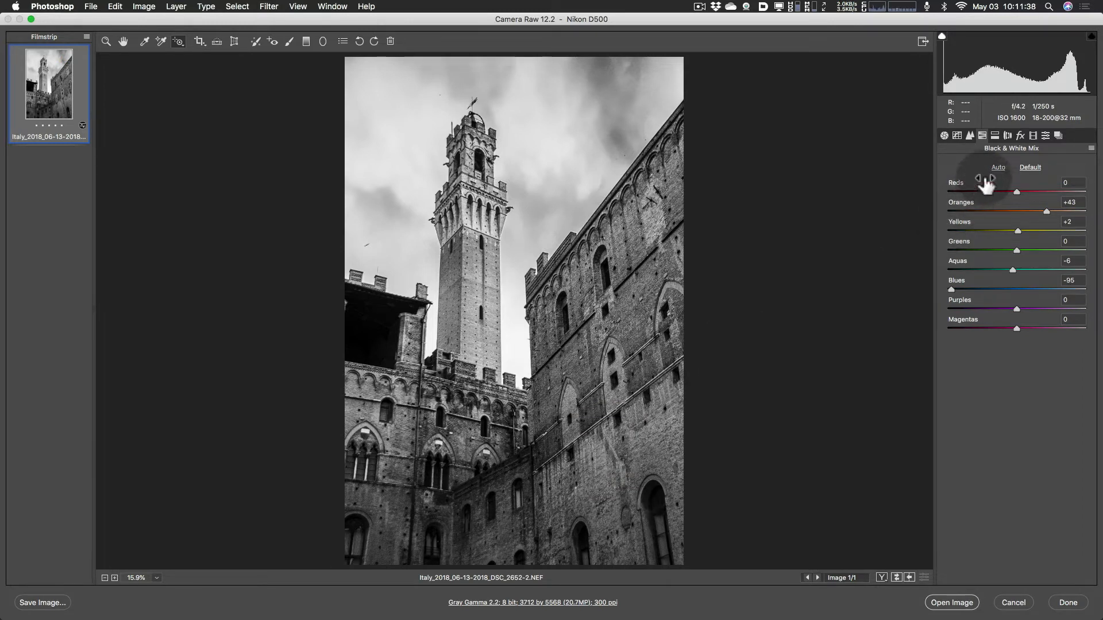
Step: Enable the lens profile corrections, toggling them off and on to compare their effect on the photo
click(994, 136)
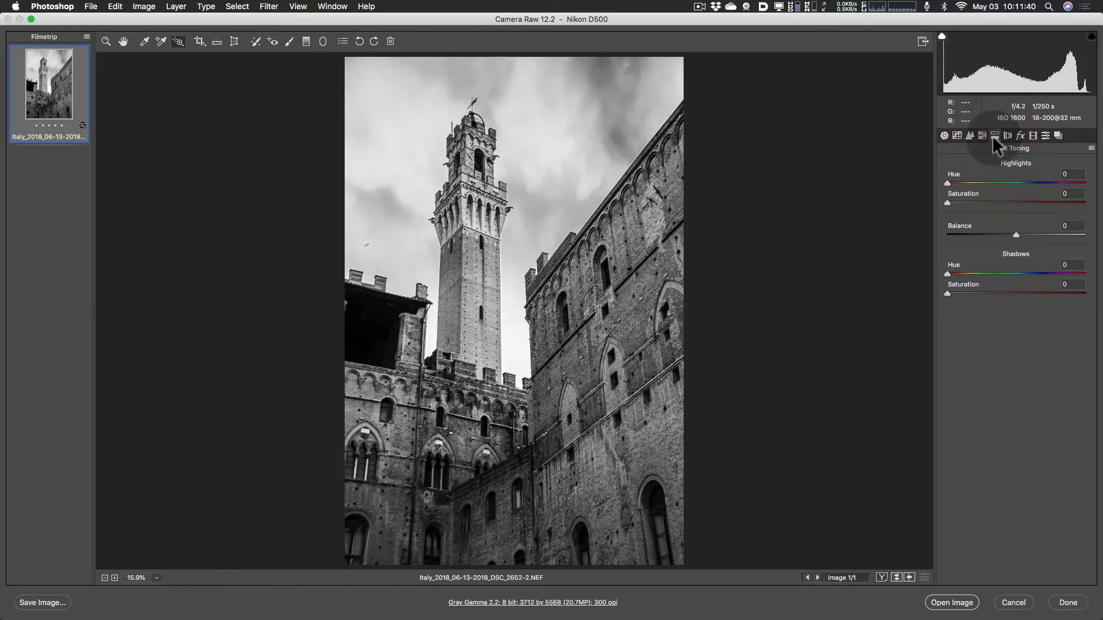
click(1008, 138)
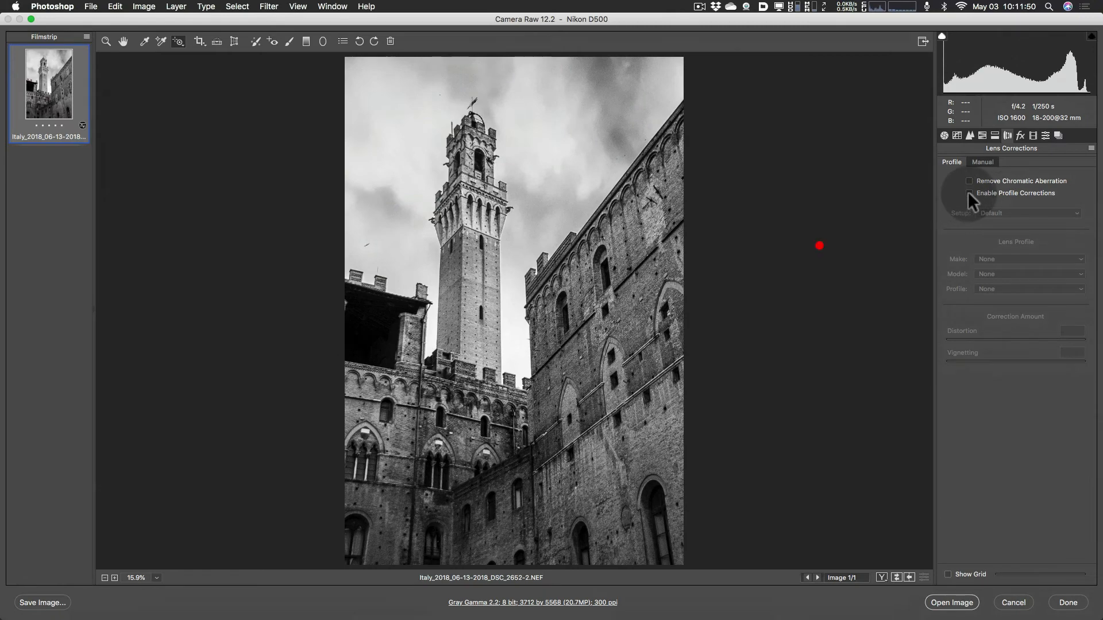
click(969, 193)
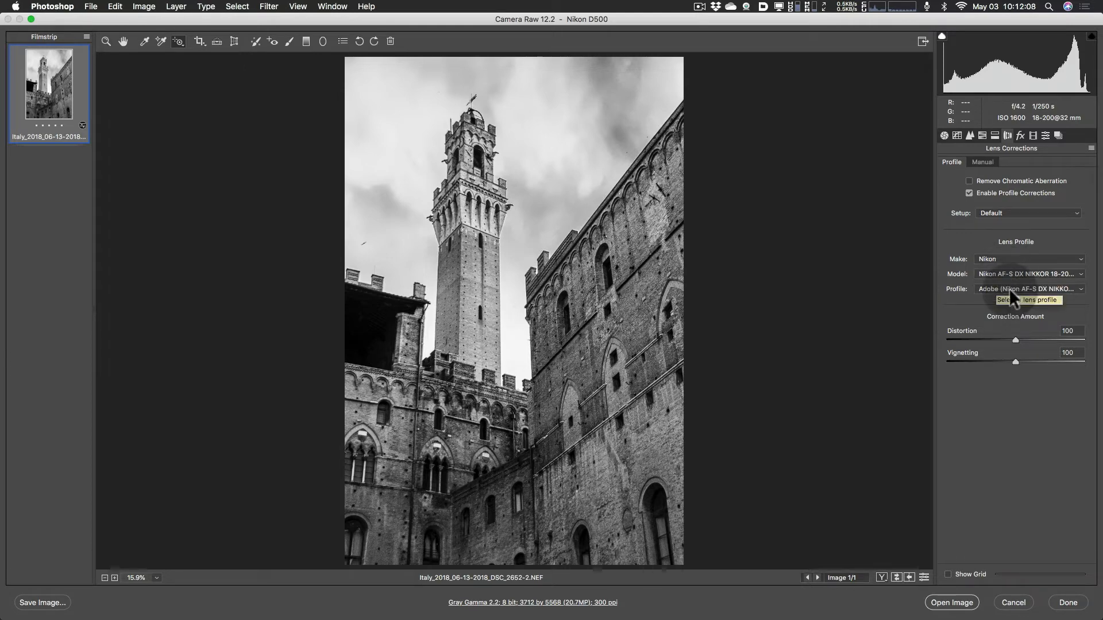
click(968, 193)
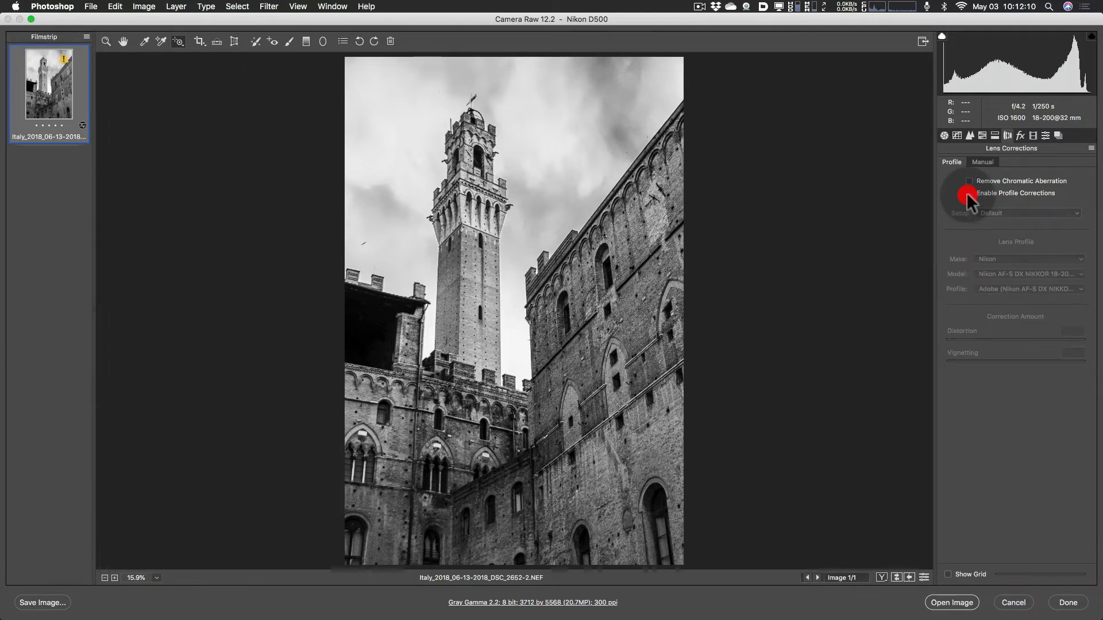
click(967, 193)
click(967, 193)
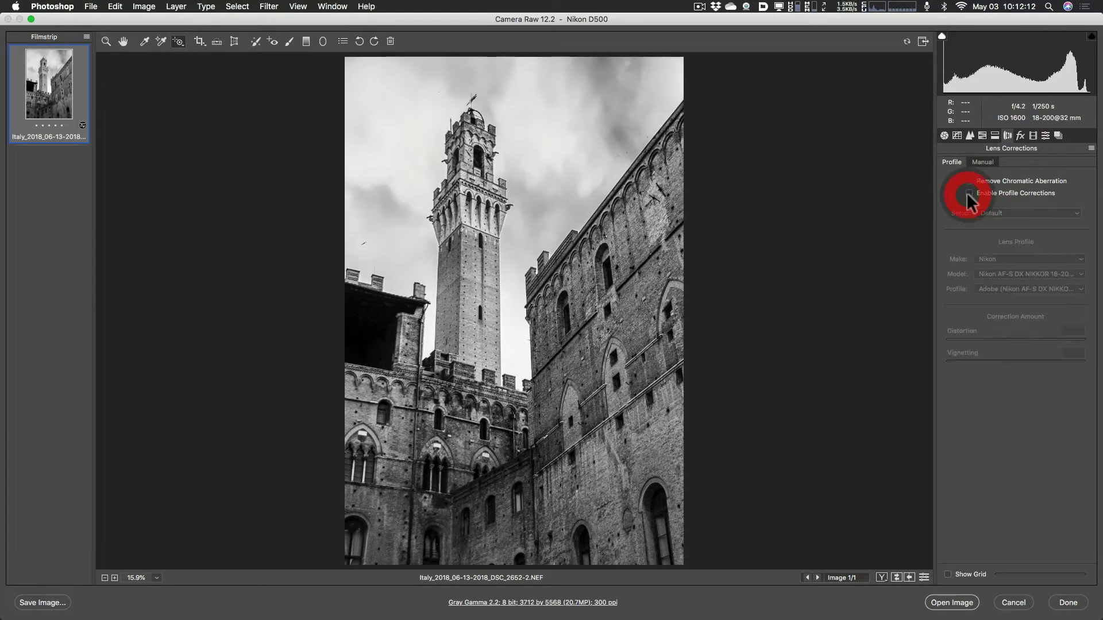
click(968, 193)
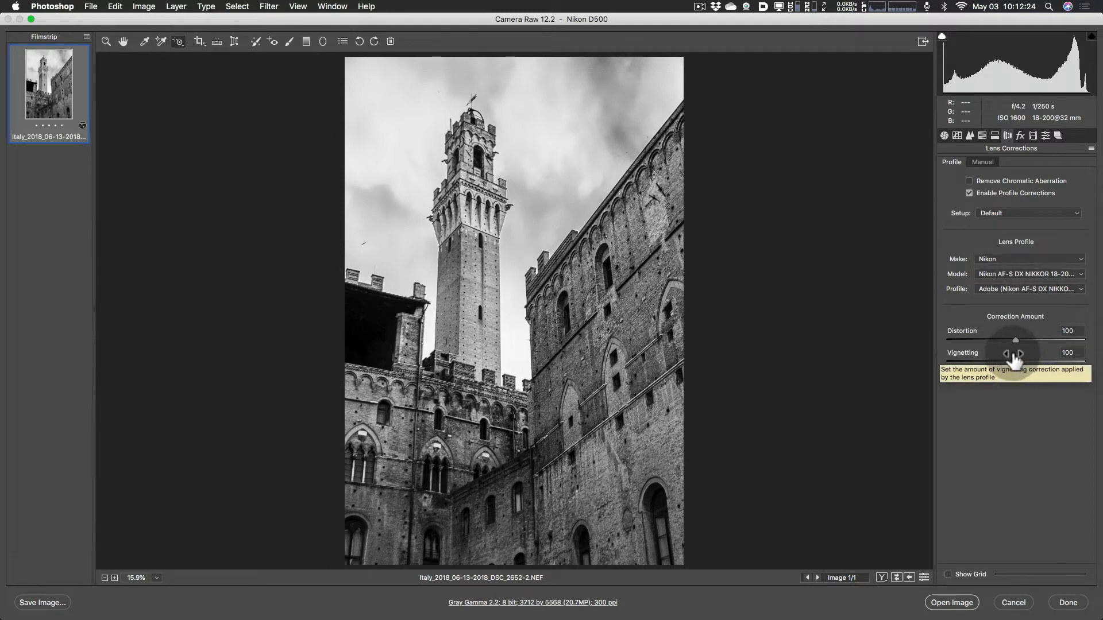
Step: Start a new preset that includes only the Adobe Monochrome profile and the Black & White Mix
click(1044, 136)
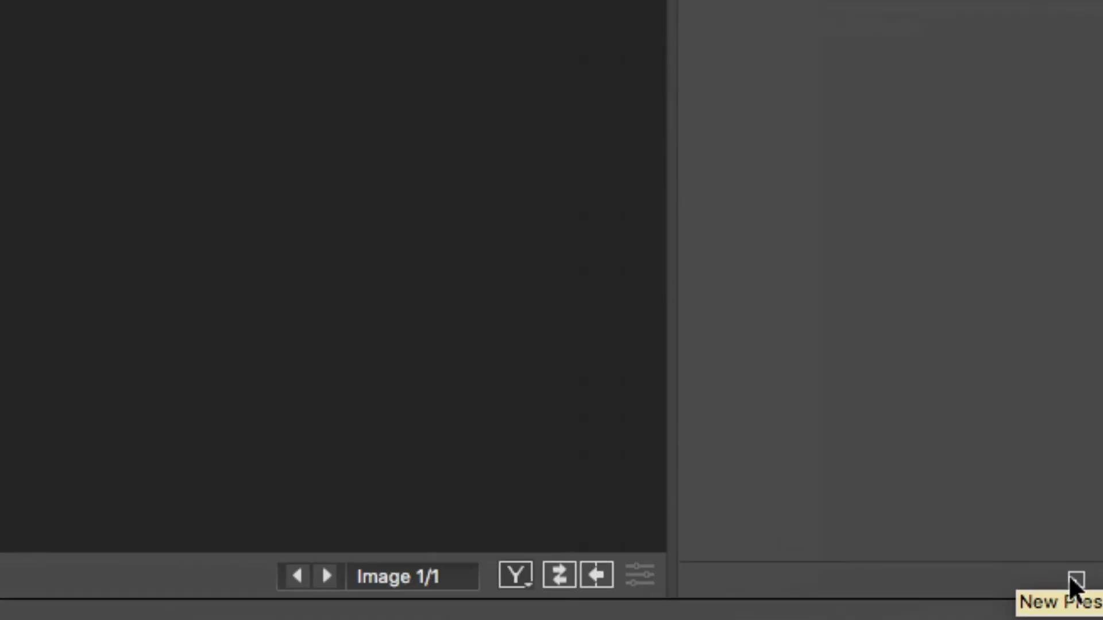
click(1072, 579)
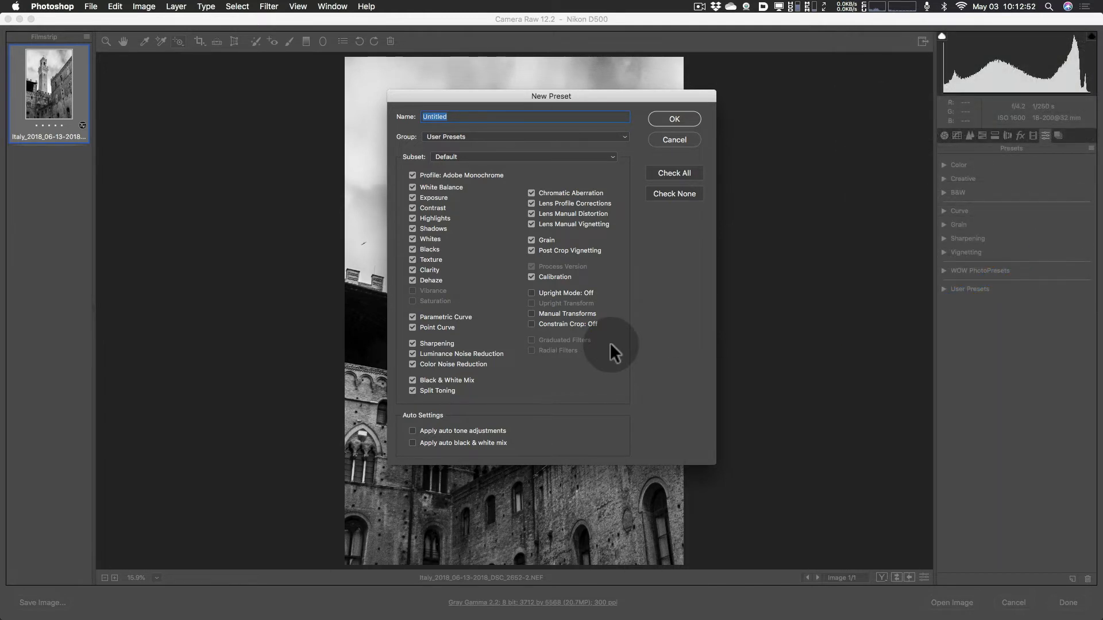
click(461, 155)
click(462, 164)
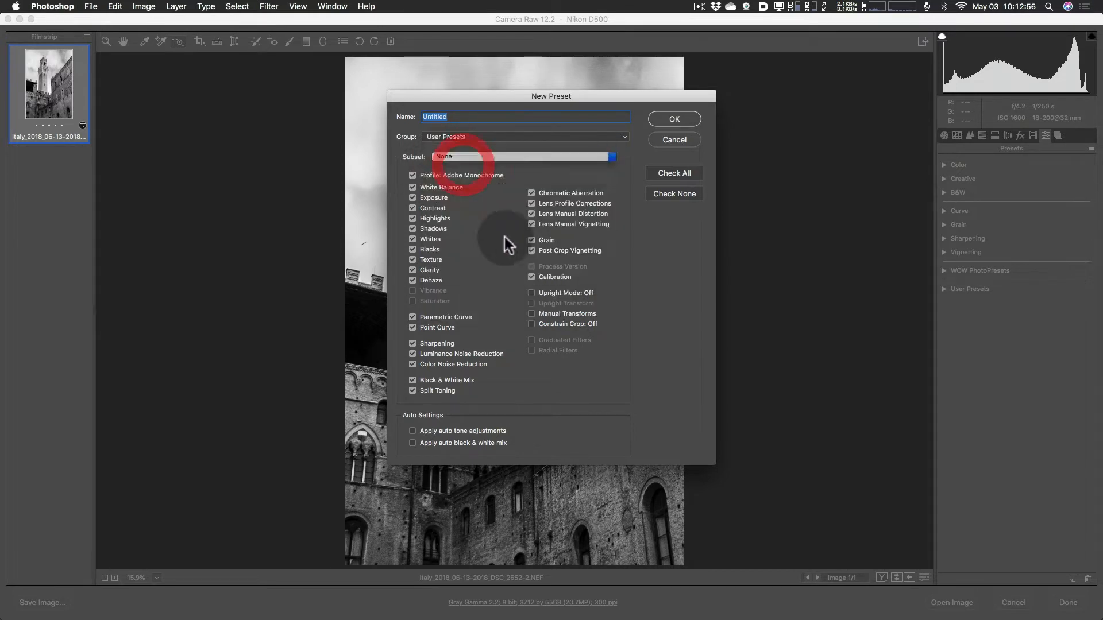
click(411, 174)
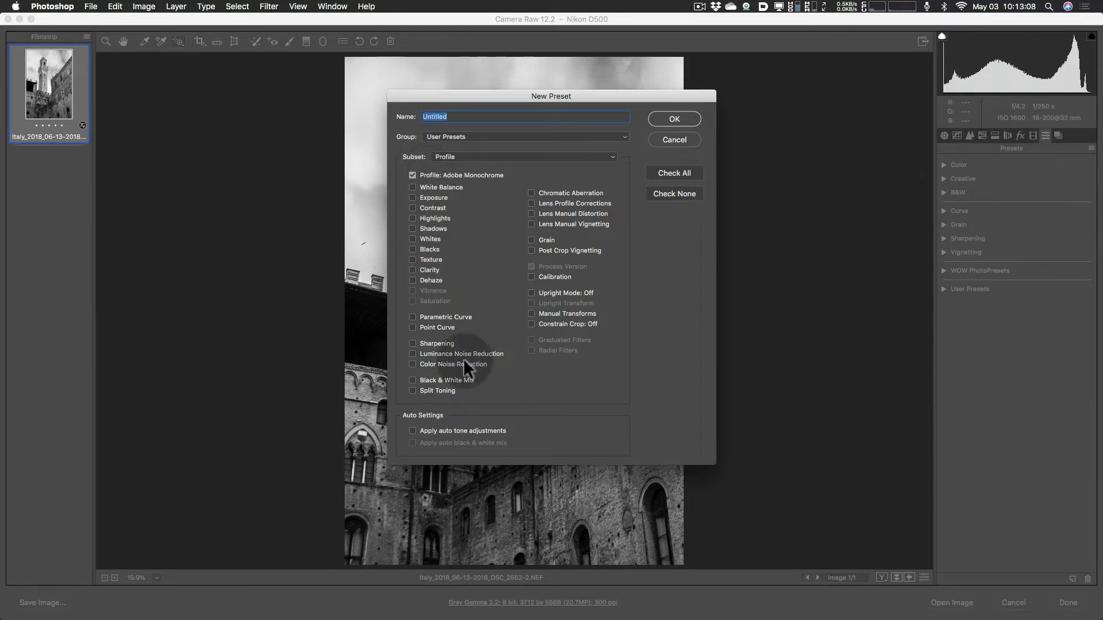
click(412, 380)
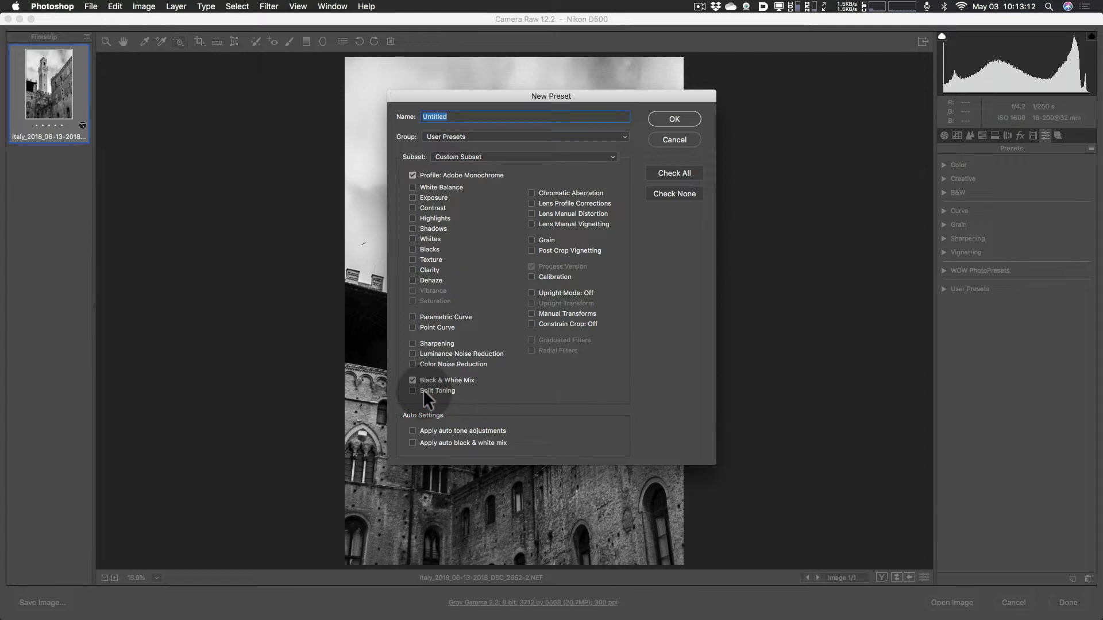
Step: Name the preset with the author's first name followed by "BW 1" and save it in the User Presets group
text(MArk 1)
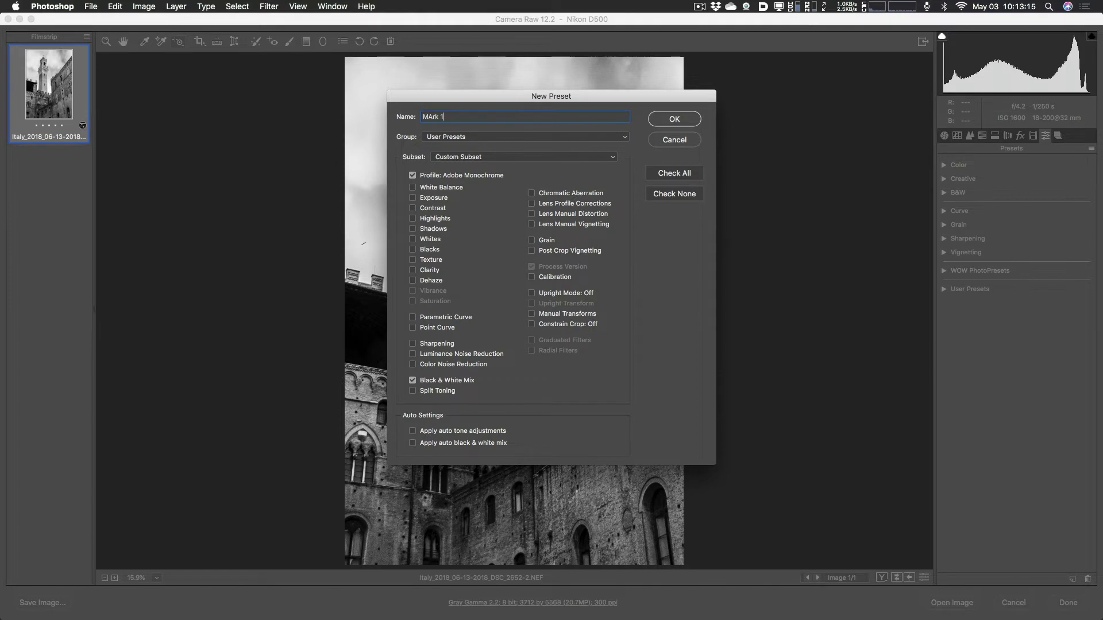
key(BackSpace)
key(BackSpace)
text(ark BW 1)
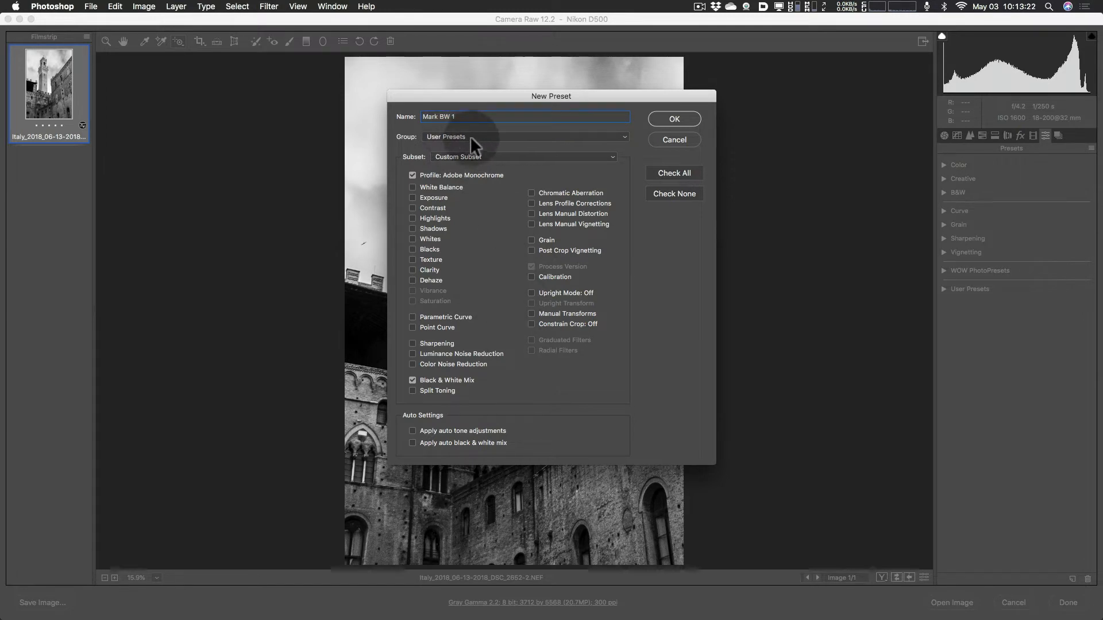
click(672, 118)
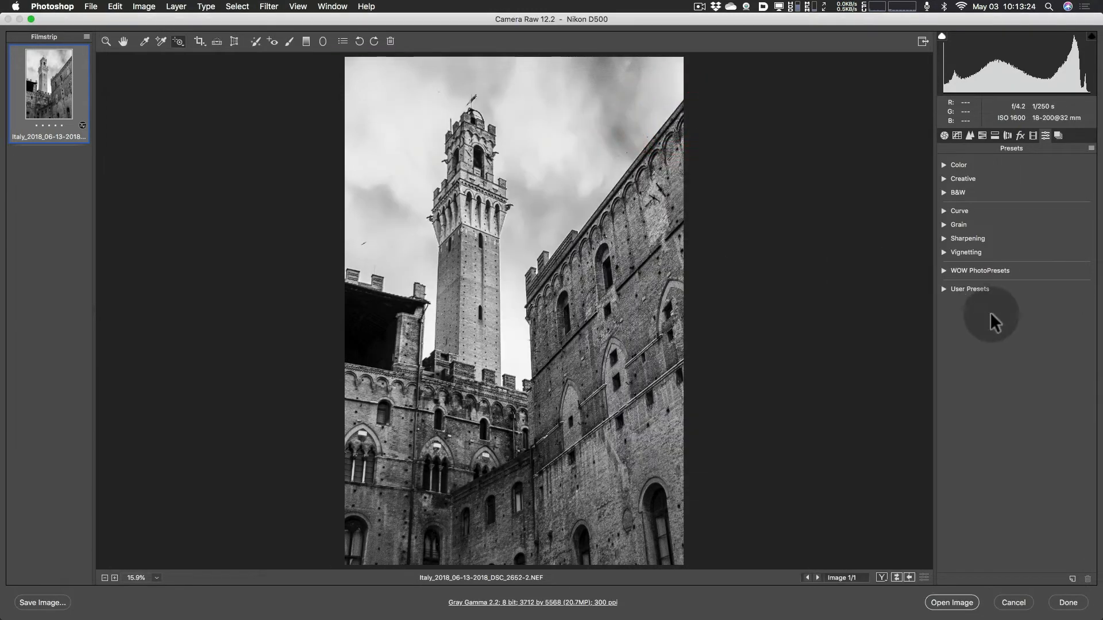
Step: Find the newly saved BW 1 preset among the User Presets, preview it on the photo and collapse the group
click(942, 288)
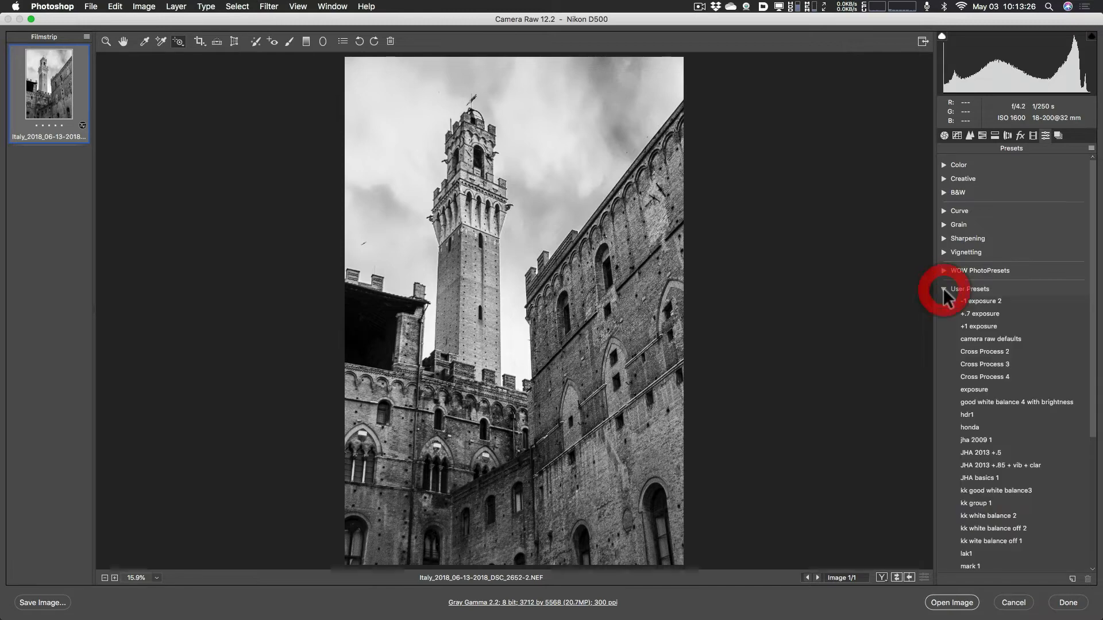
scroll(1019, 377, down, 5)
click(1018, 380)
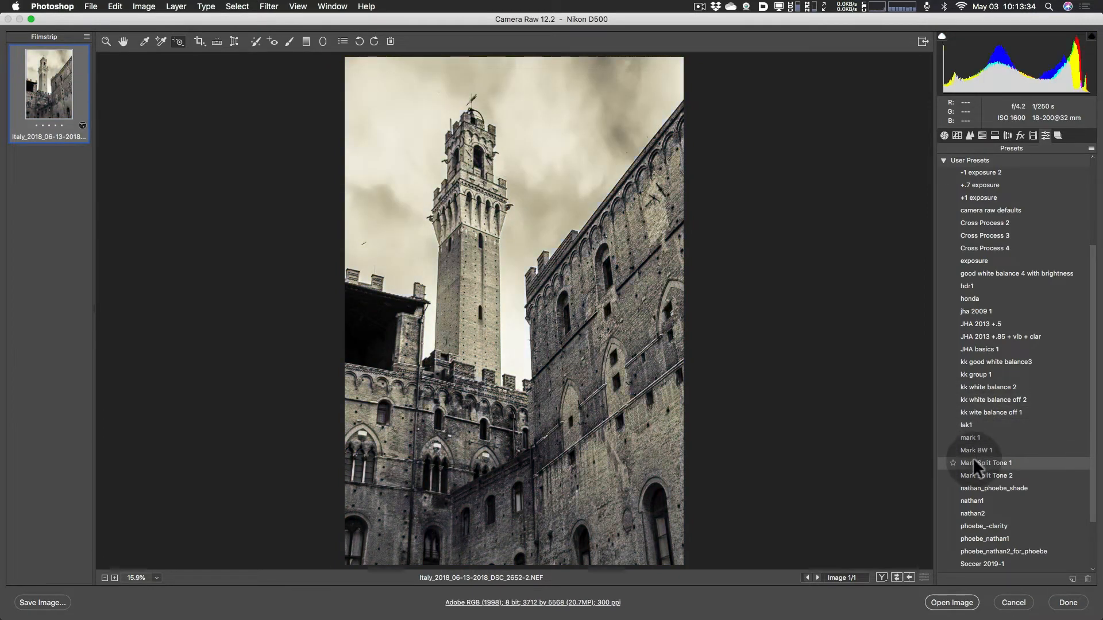
click(970, 450)
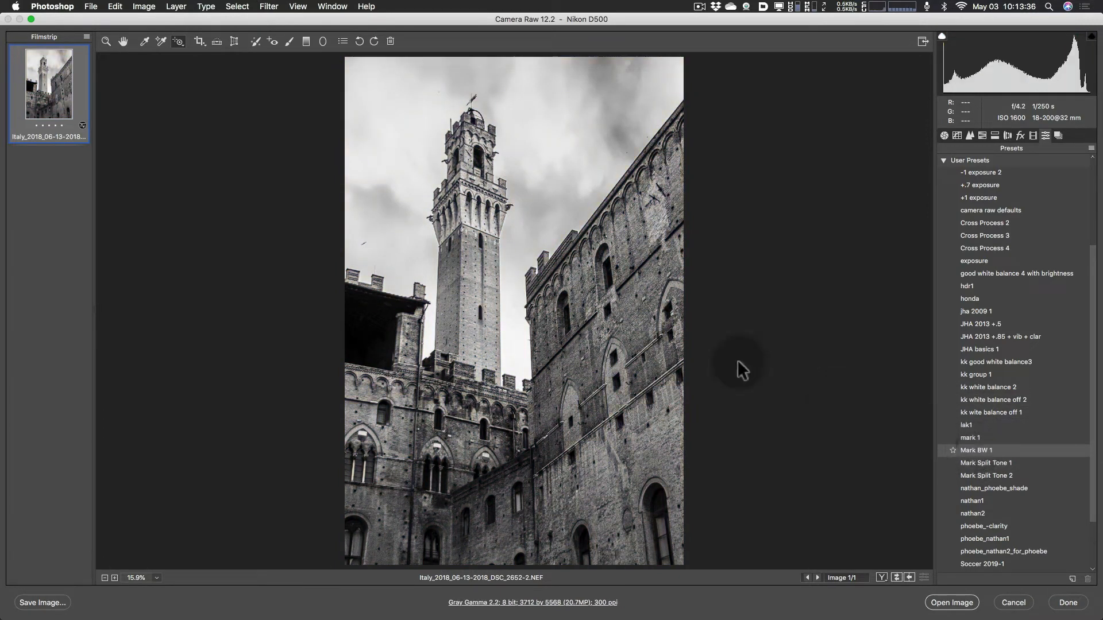
click(943, 161)
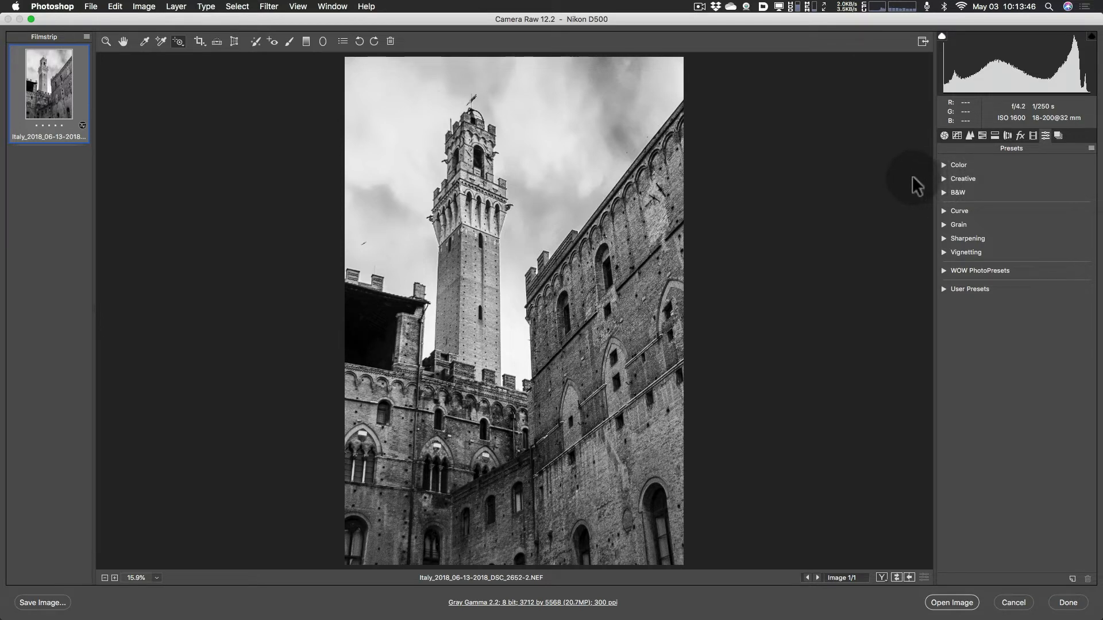
Step: Save the photo's current settings as a new snapshot named "Version 1"
click(1055, 133)
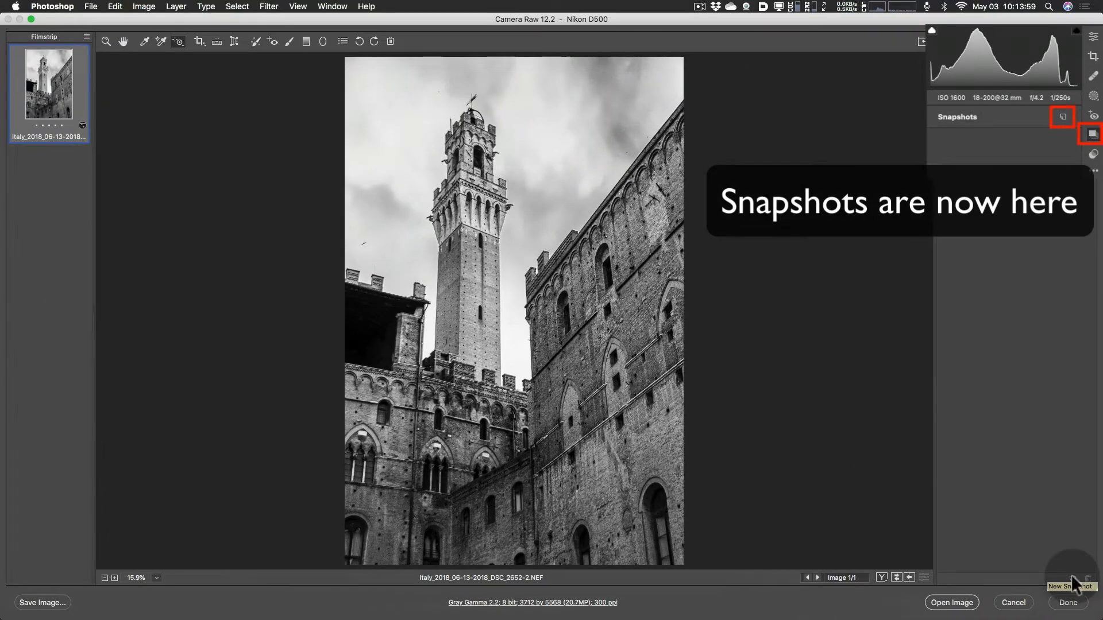
click(1071, 574)
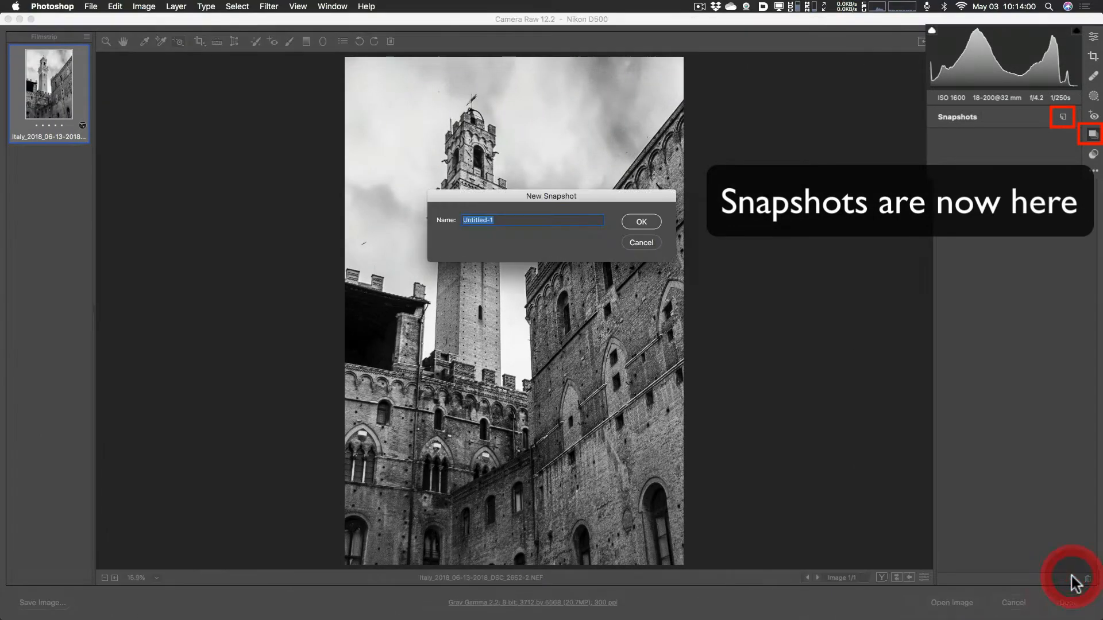
text(Veri)
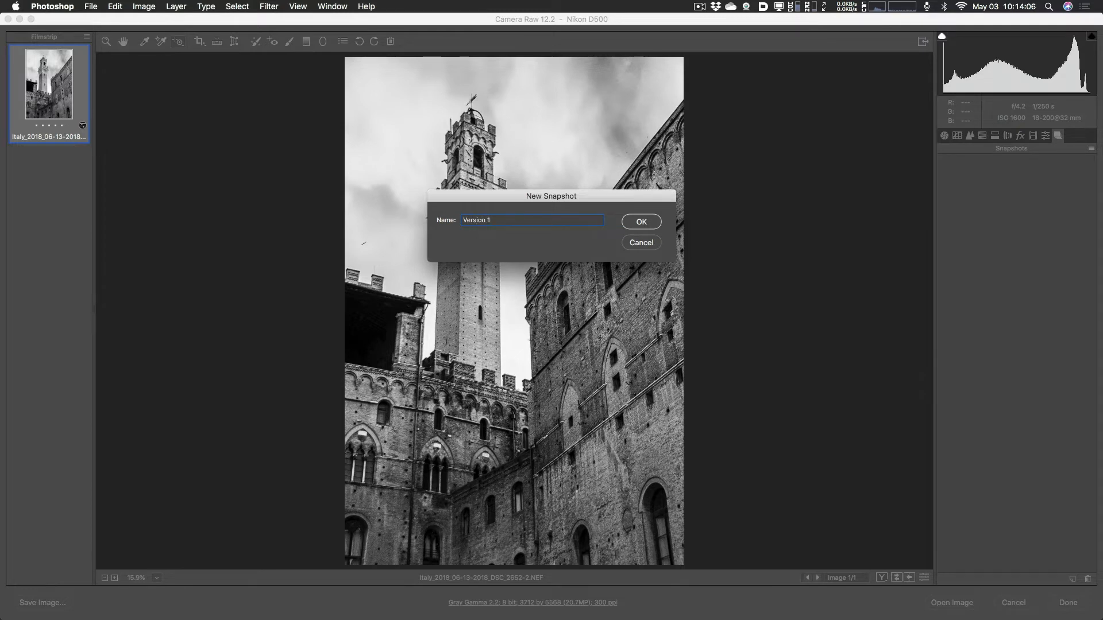
click(646, 223)
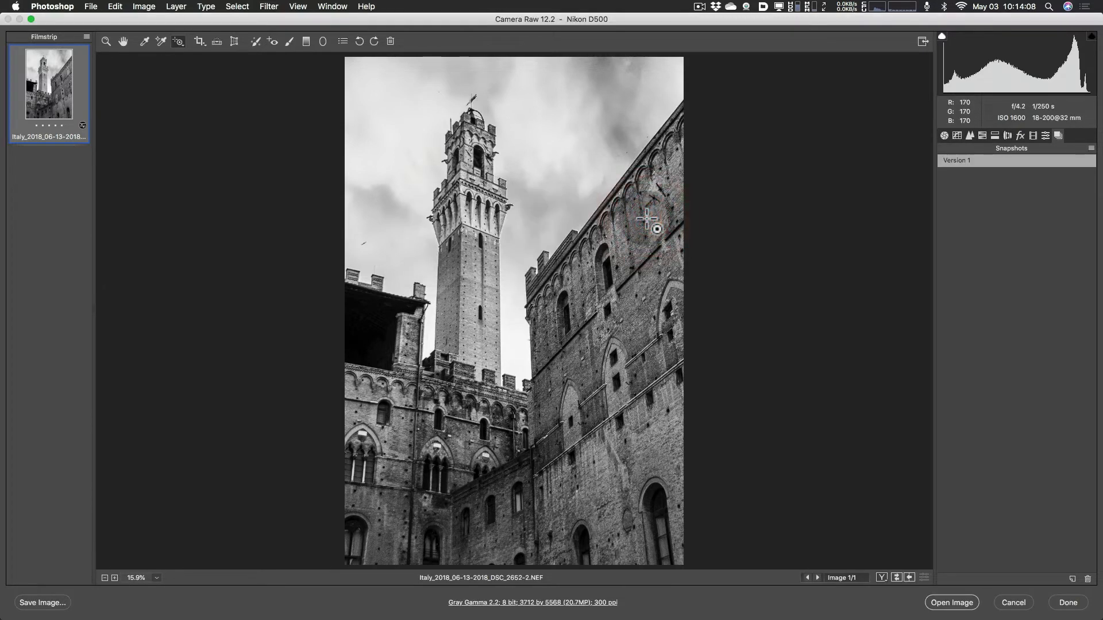
click(957, 136)
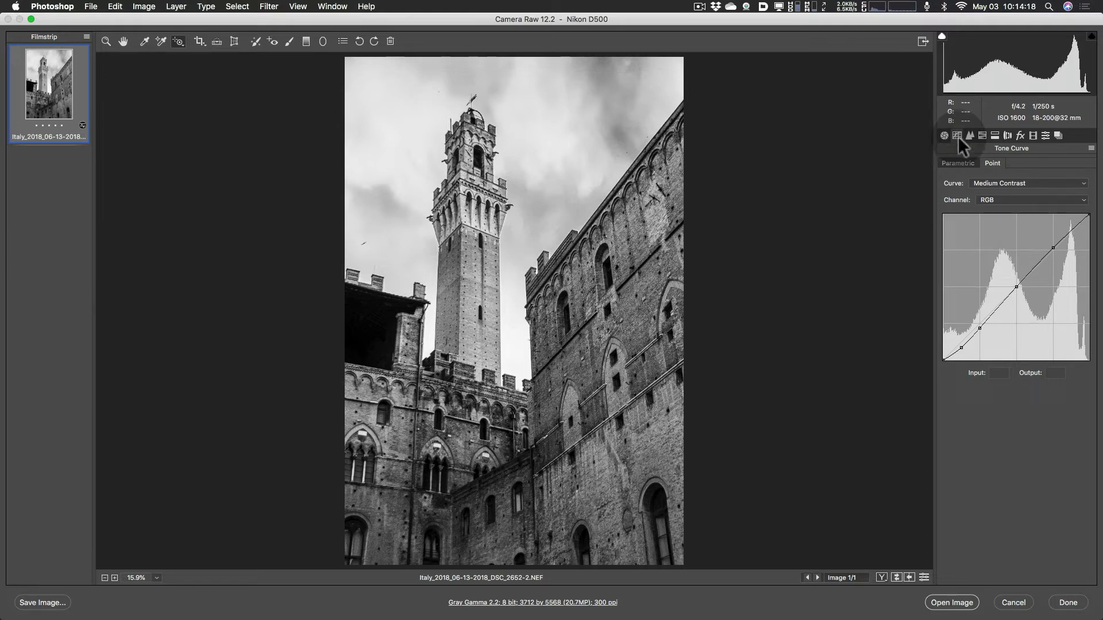
click(1006, 136)
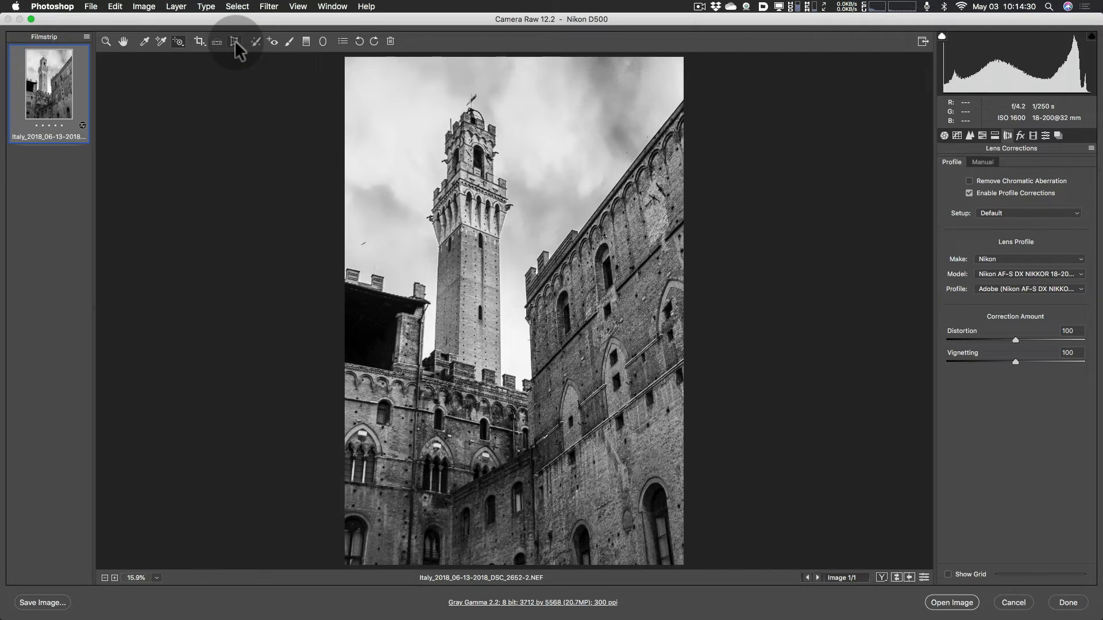
Step: Apply the automatic Upright perspective correction to the tower photo, comparing it once with Upright turned off
key(alt+super+7)
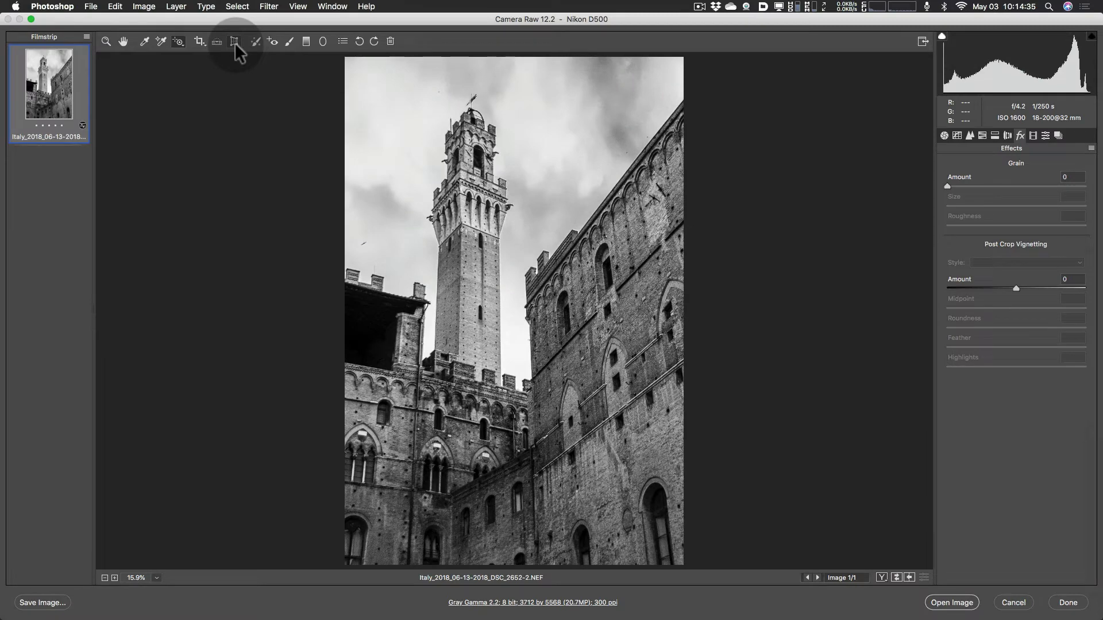
click(234, 41)
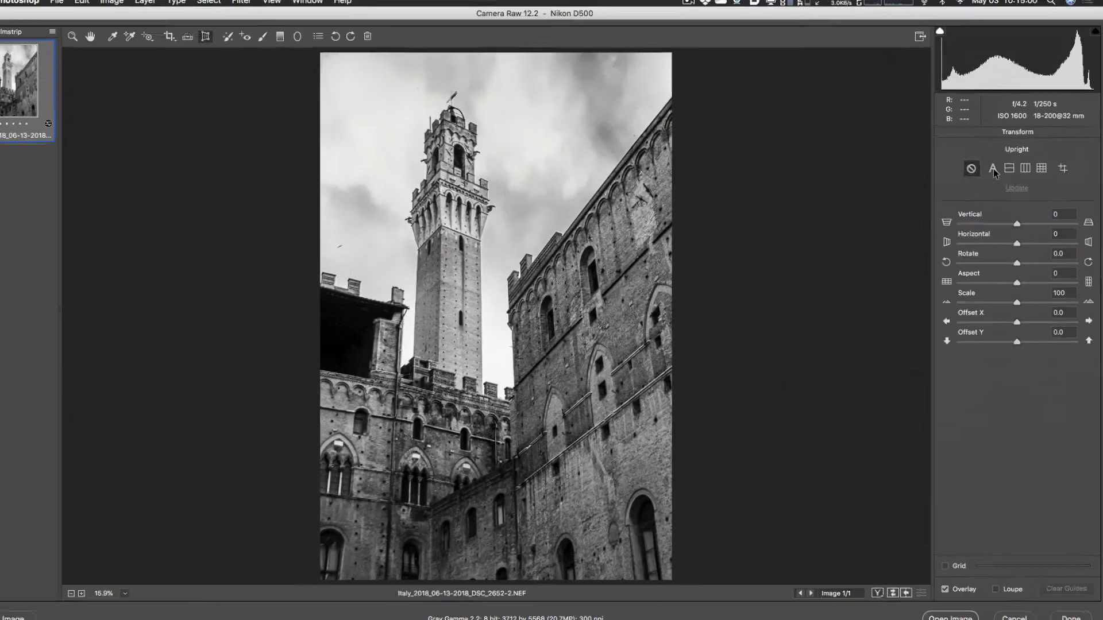
click(990, 167)
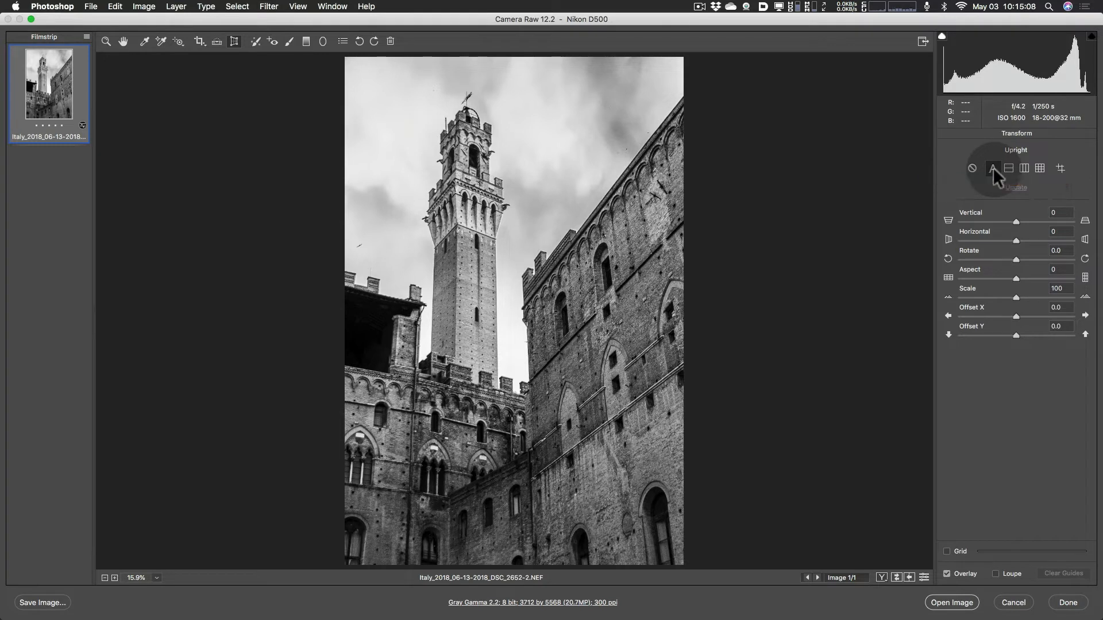
click(971, 168)
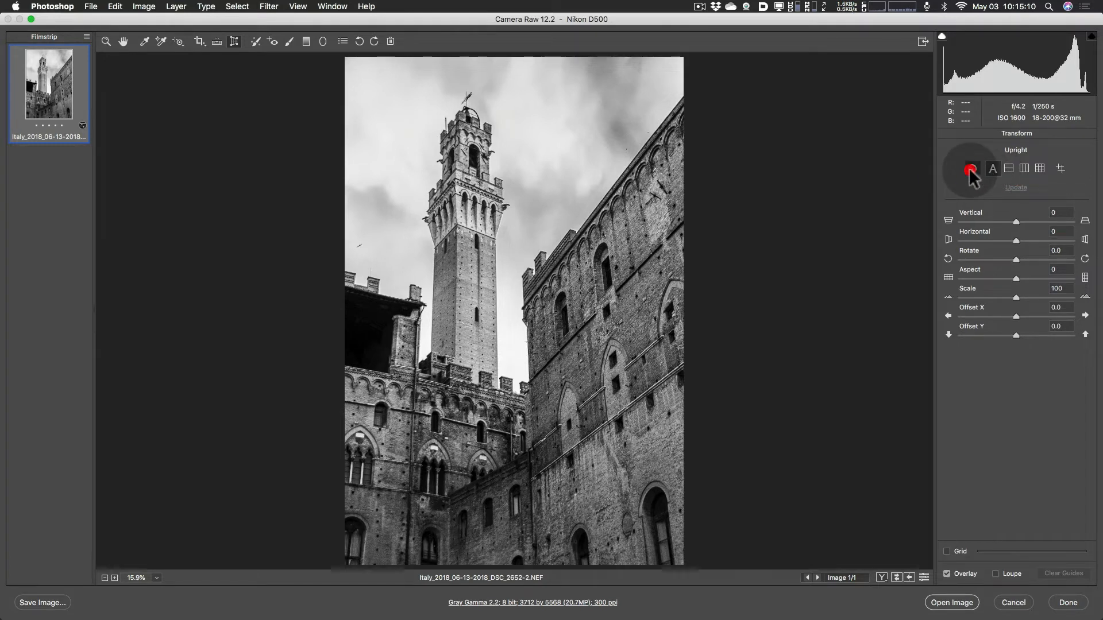
click(992, 168)
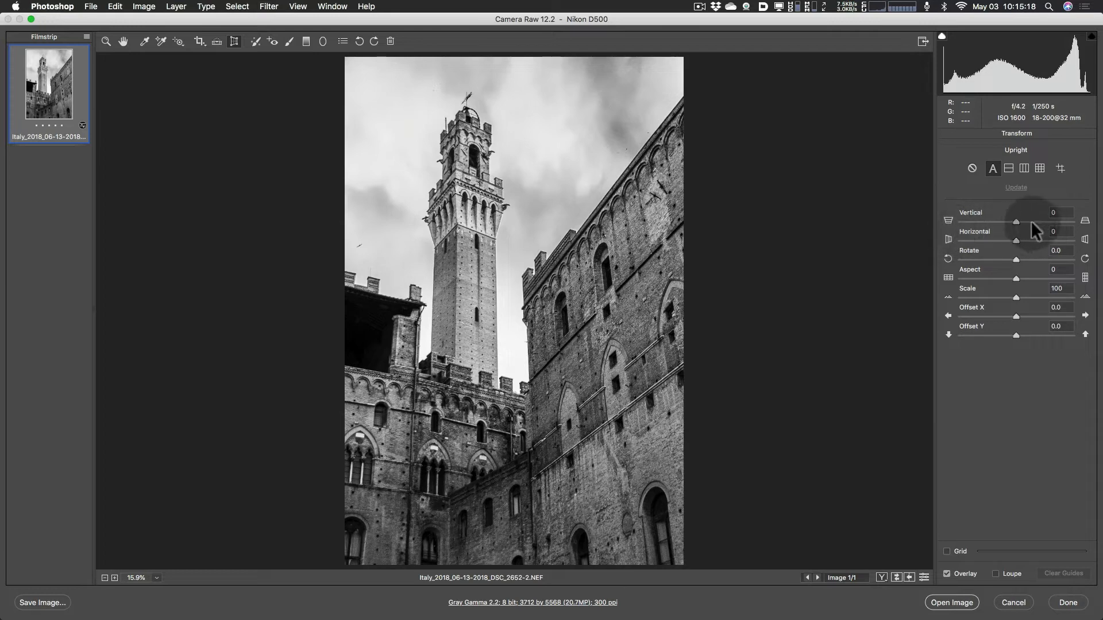
Step: Set the Vertical transform of the tower photo to -7
drag(1015, 221, 1012, 220)
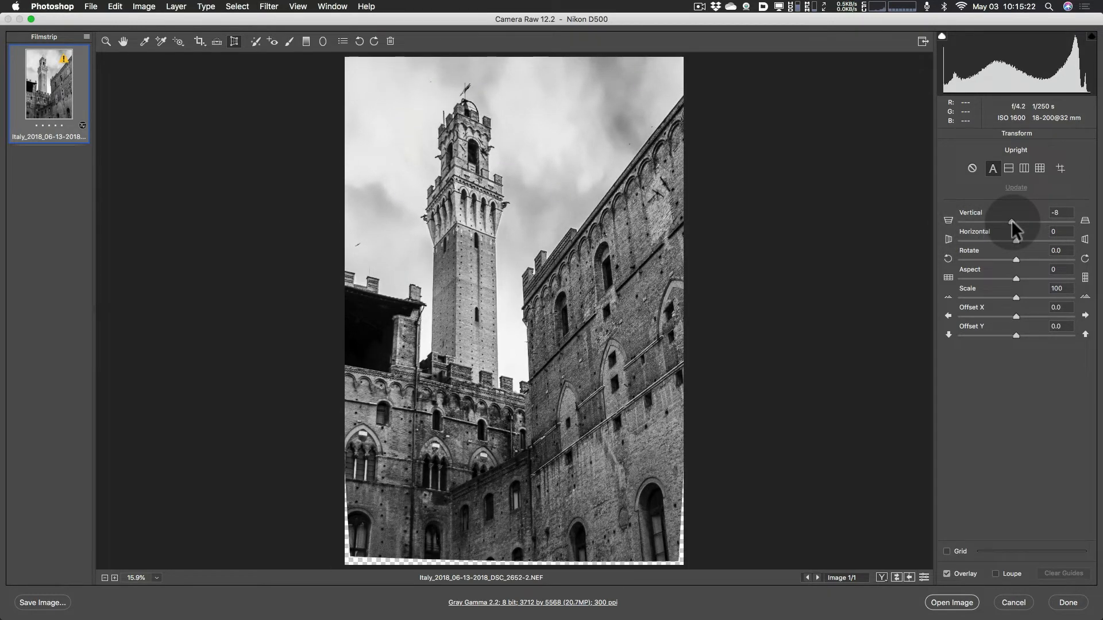
click(1011, 220)
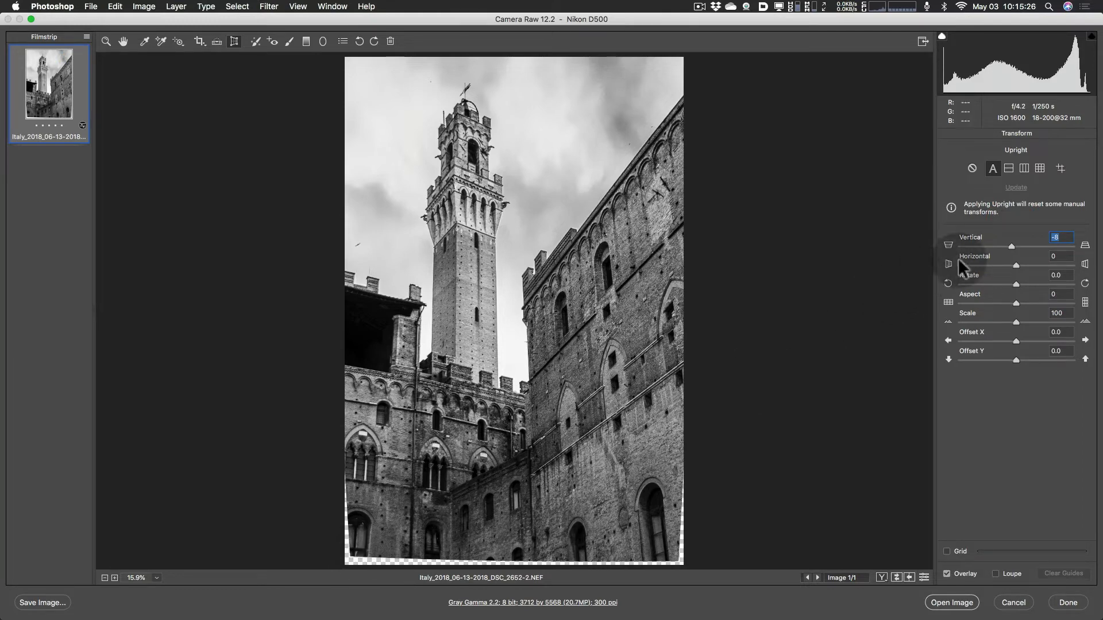
click(1011, 246)
drag(1009, 244, 1010, 246)
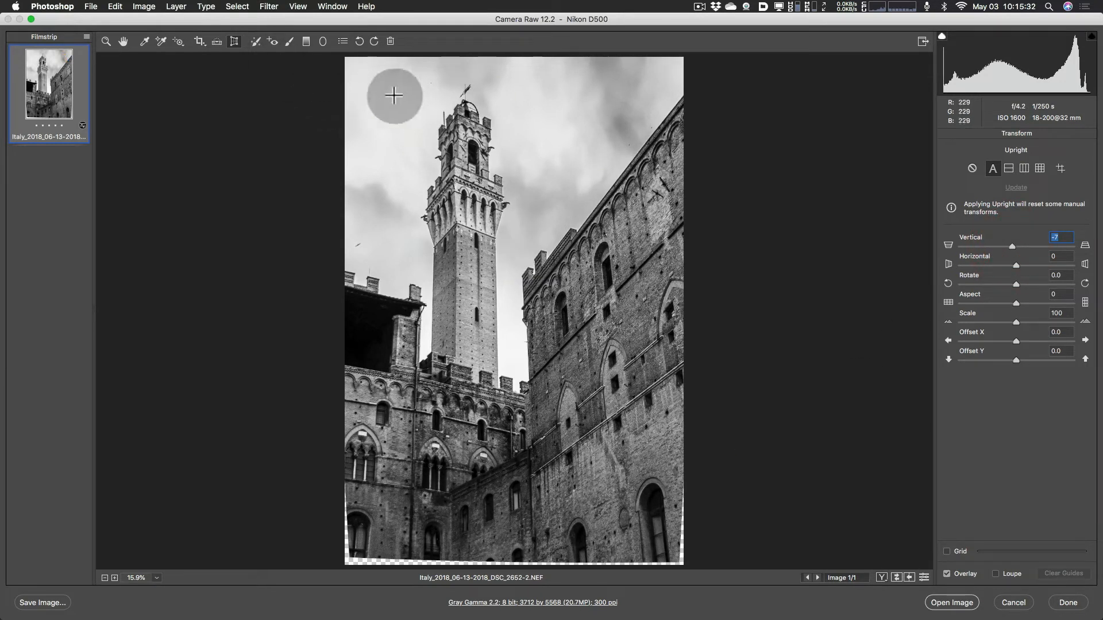
Step: Crop the photo to about 3584 by 5475 pixels, excluding the transparent edges left by the perspective correction
click(199, 41)
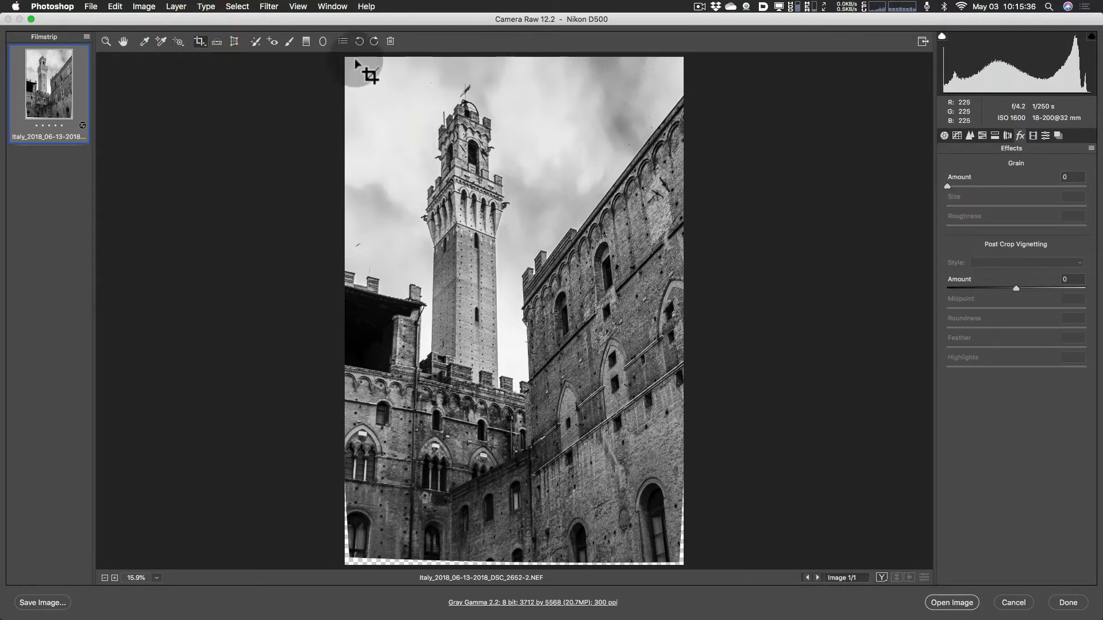
drag(346, 58, 677, 558)
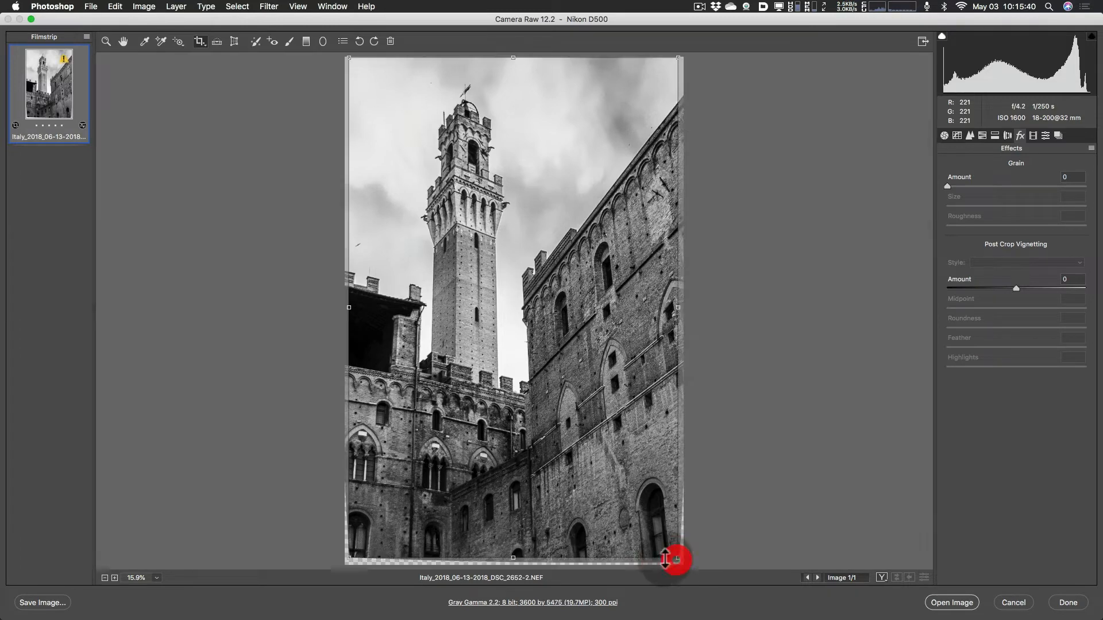
drag(347, 298, 350, 308)
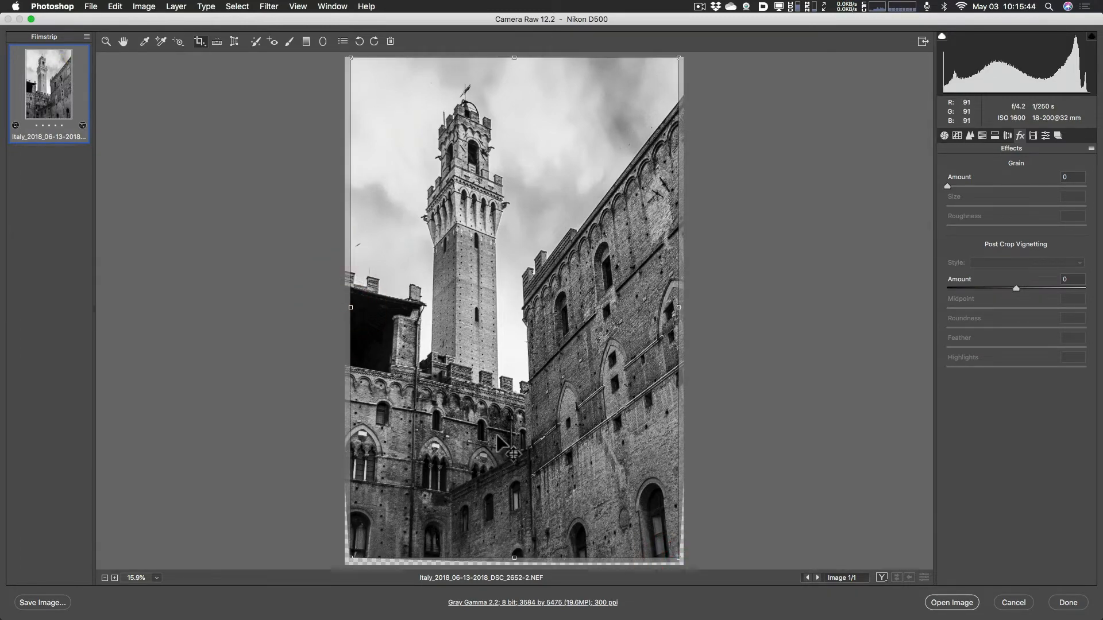
key(Return)
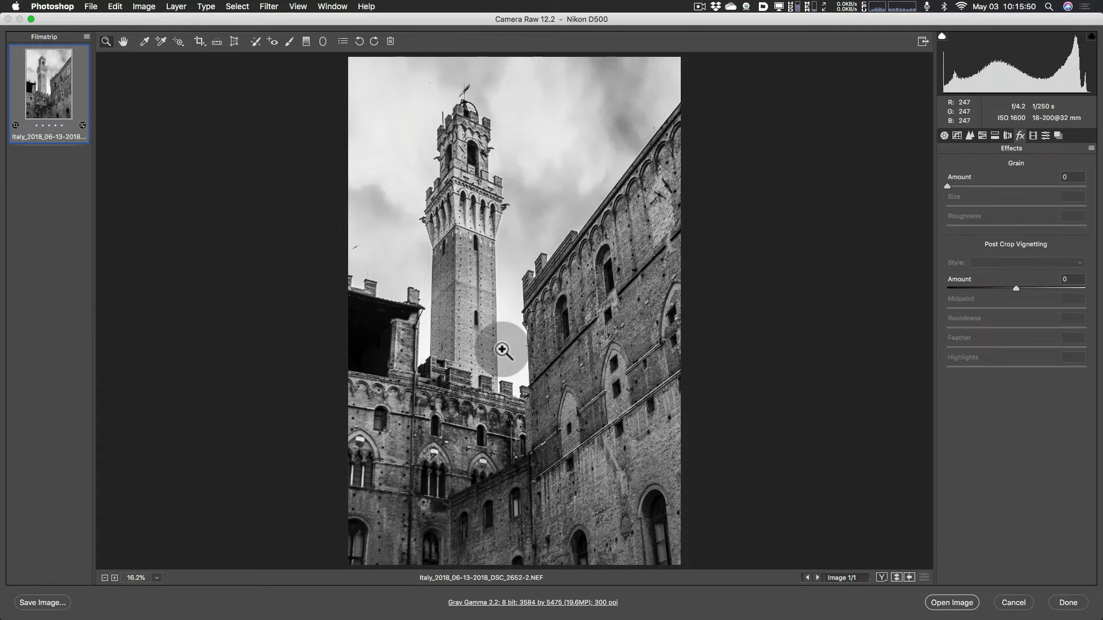
Step: Save the corrected and cropped photo as a new snapshot named "Version 2"
click(1056, 132)
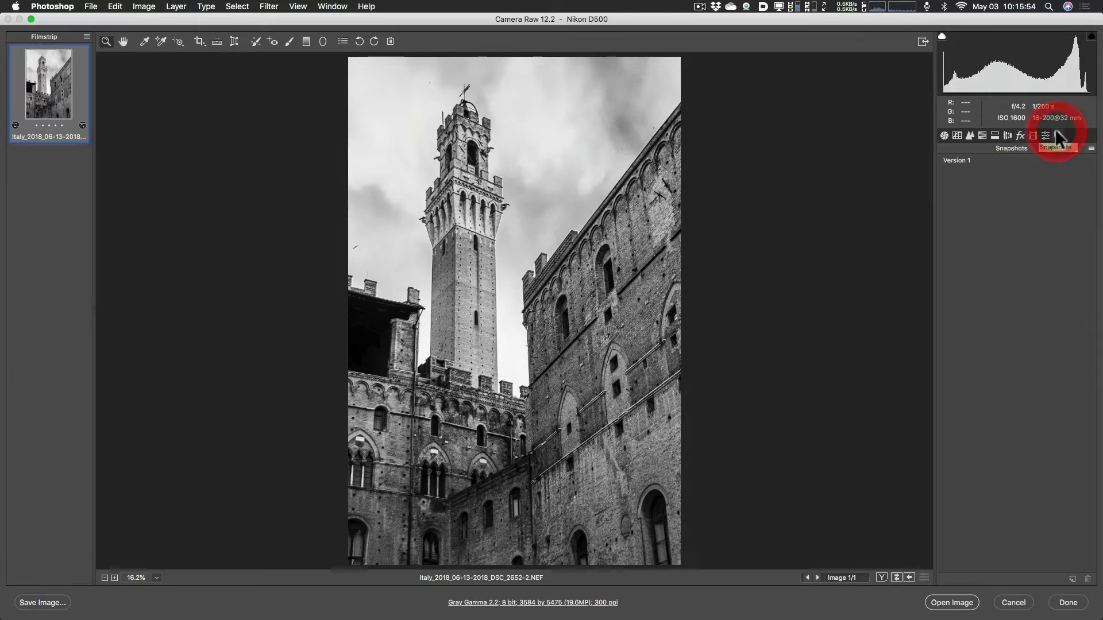
click(1072, 579)
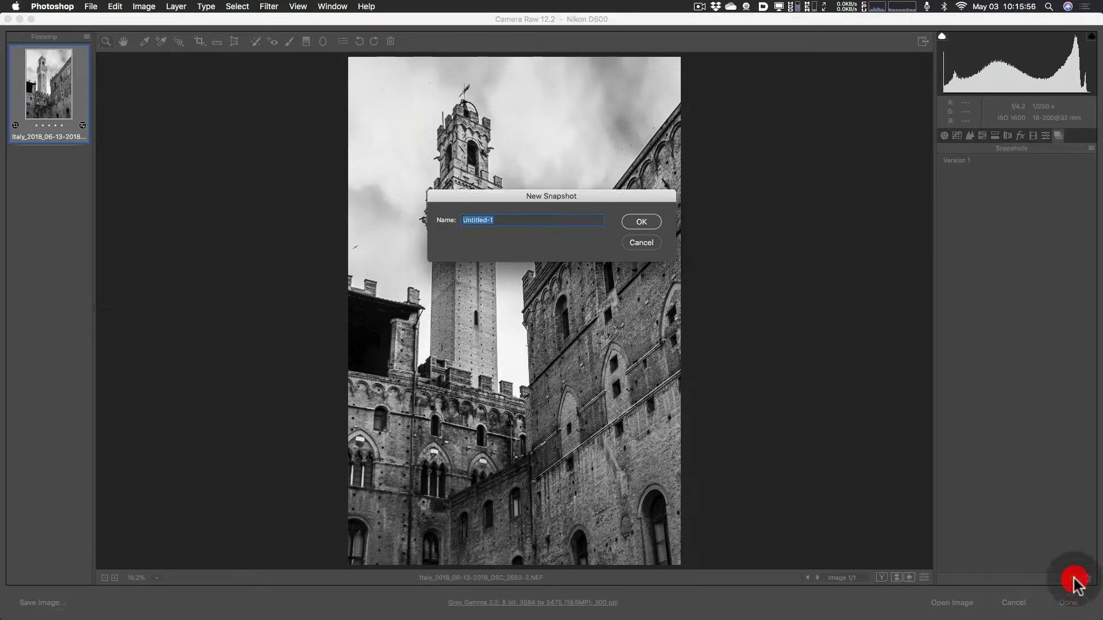
text(Vereiosn)
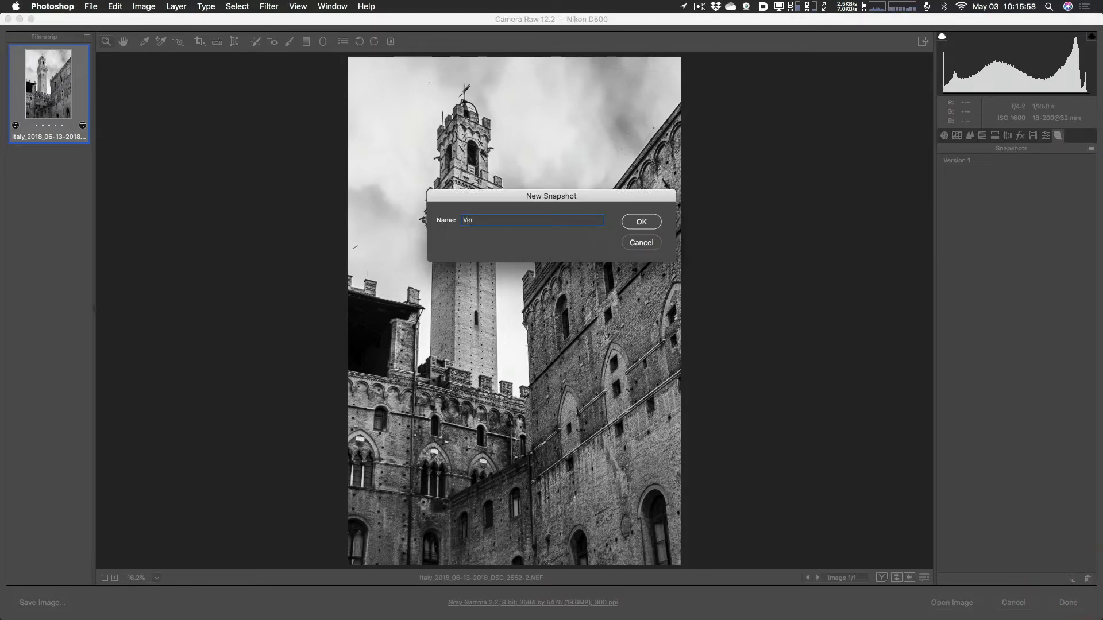
key(BackSpace)
key(BackSpace)
key(BackSpace)
key(BackSpace)
text(rsion 2)
key(Return)
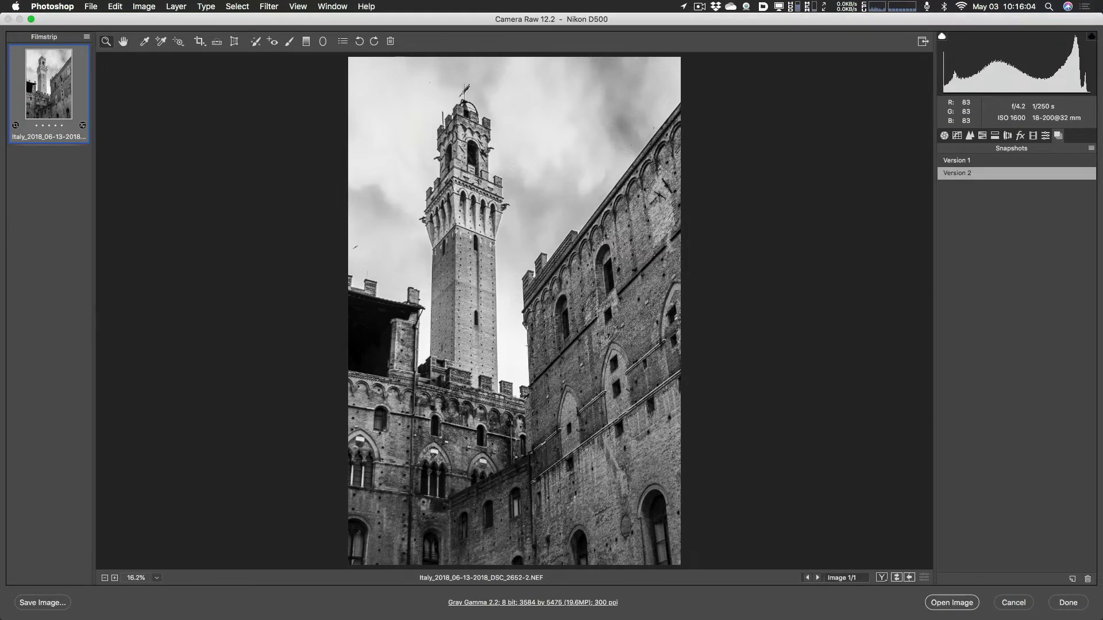
Step: Compare the Version 1 and Version 2 snapshots by alternating between them, finishing on Version 2
click(956, 162)
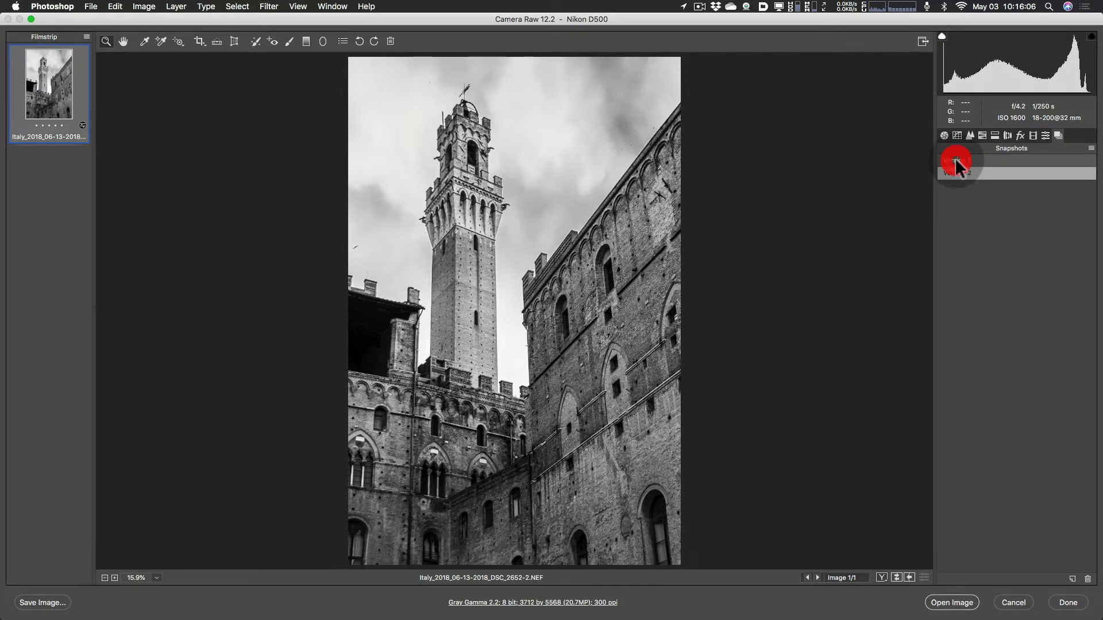
click(959, 170)
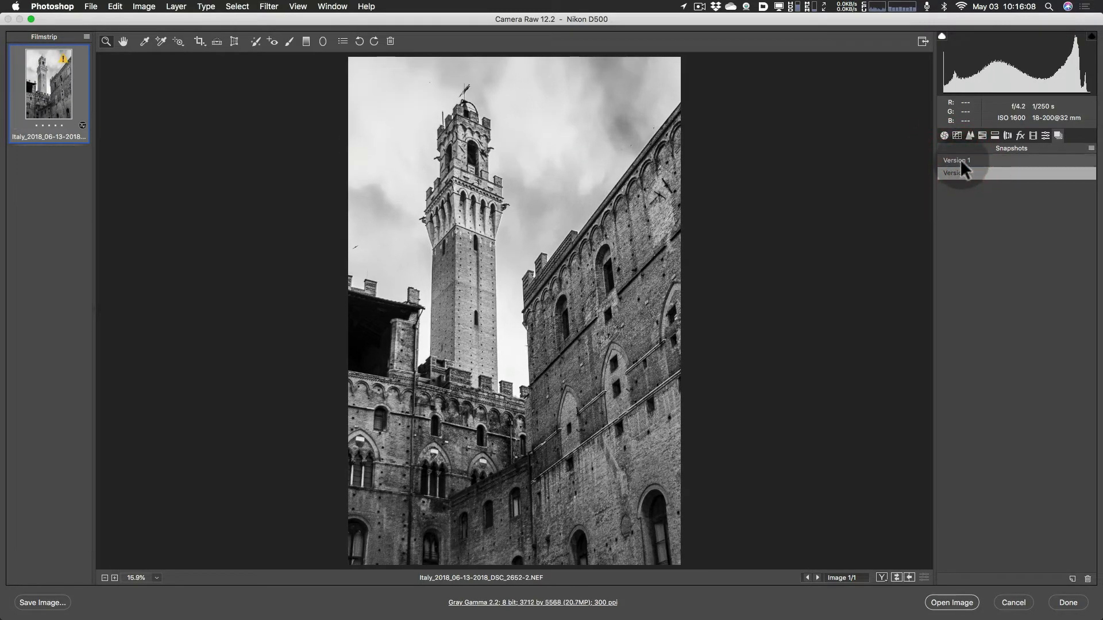
click(960, 159)
click(959, 167)
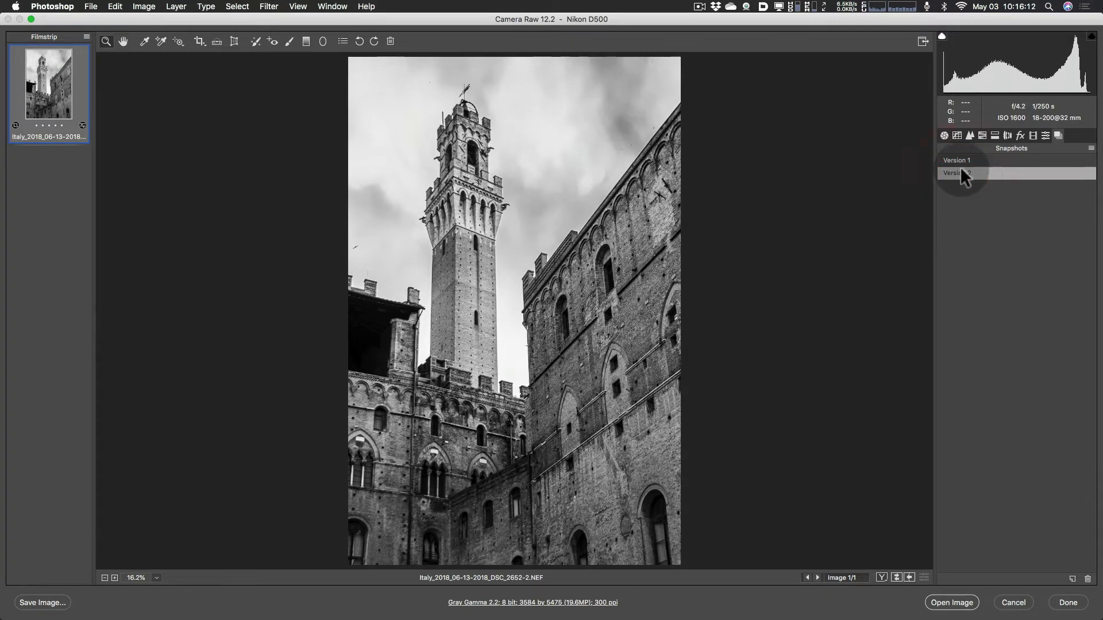
click(959, 161)
click(960, 171)
click(960, 160)
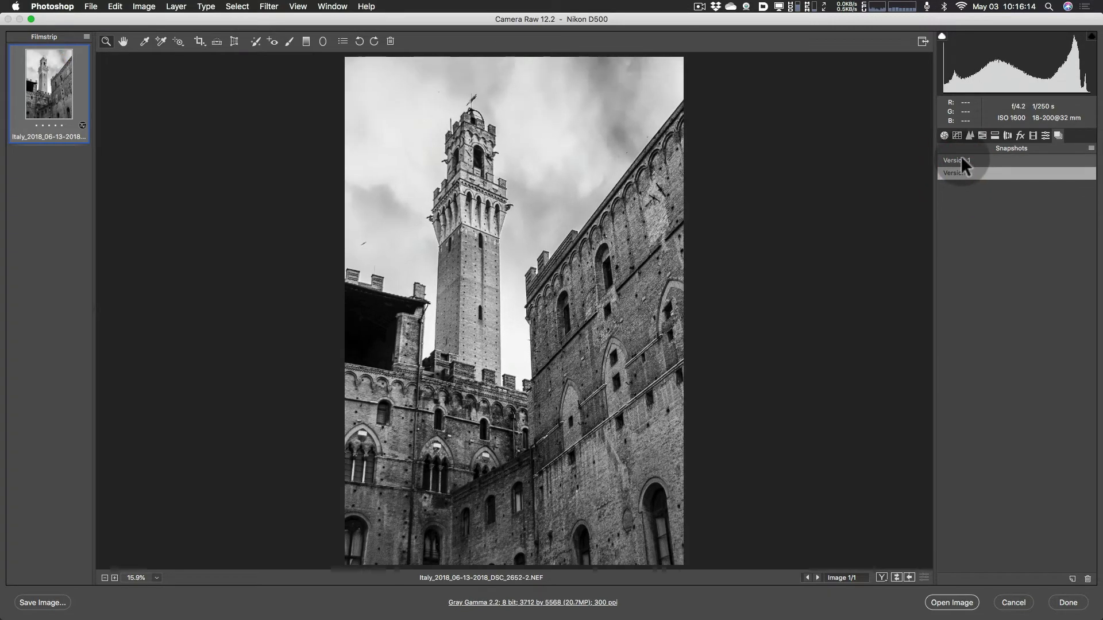
click(960, 171)
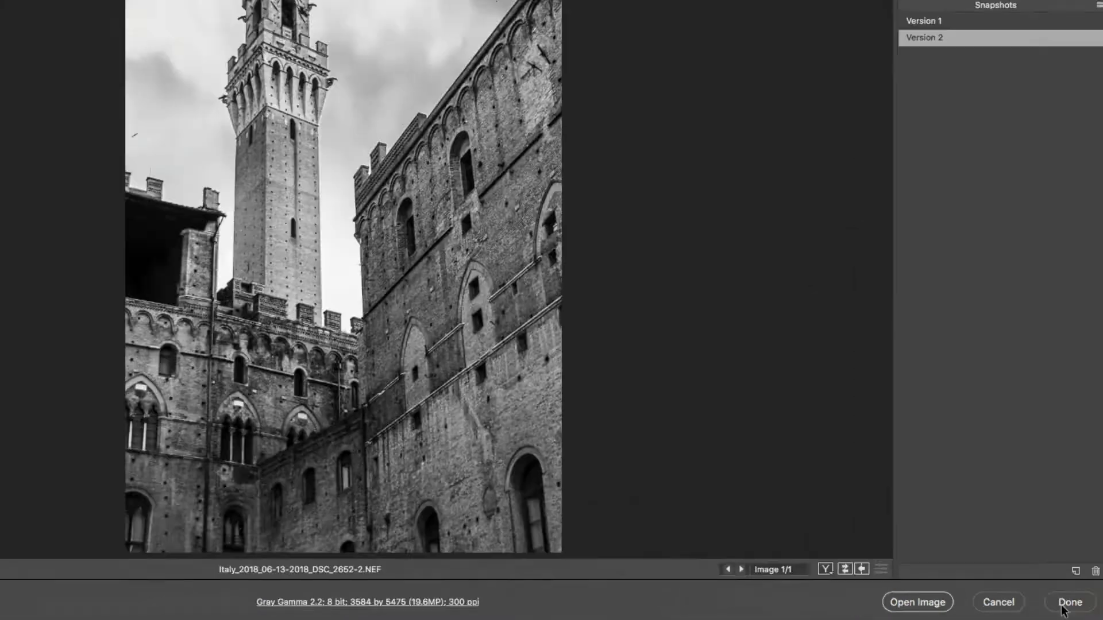
Step: Examine the options for leaving Camera Raw, including the alternate Reset and Open Copy commands, without running them
click(1062, 606)
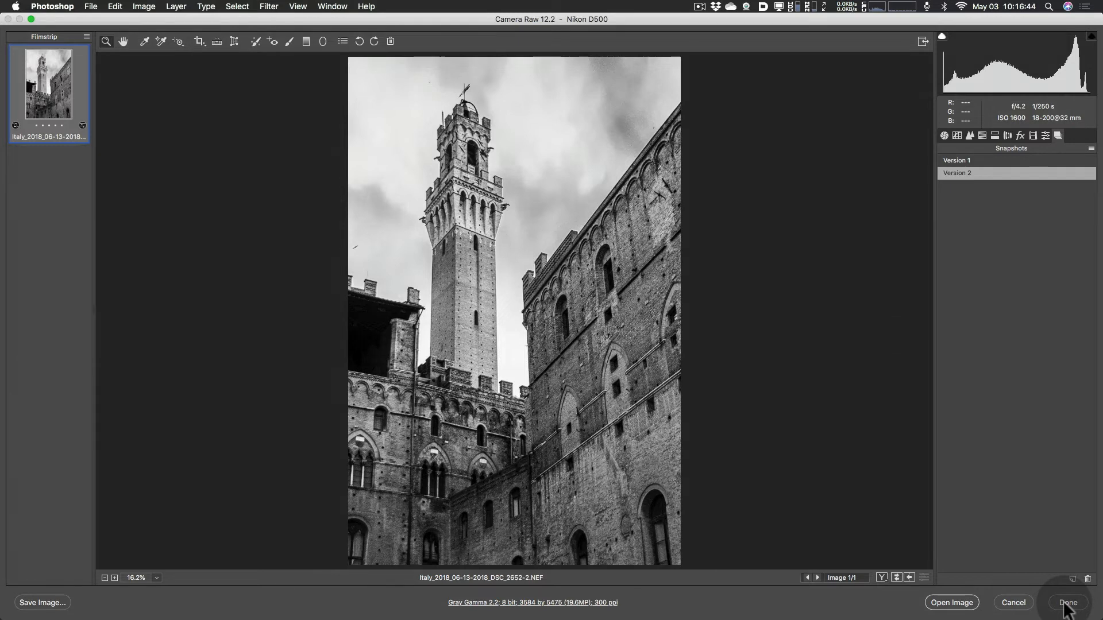
click(1030, 604)
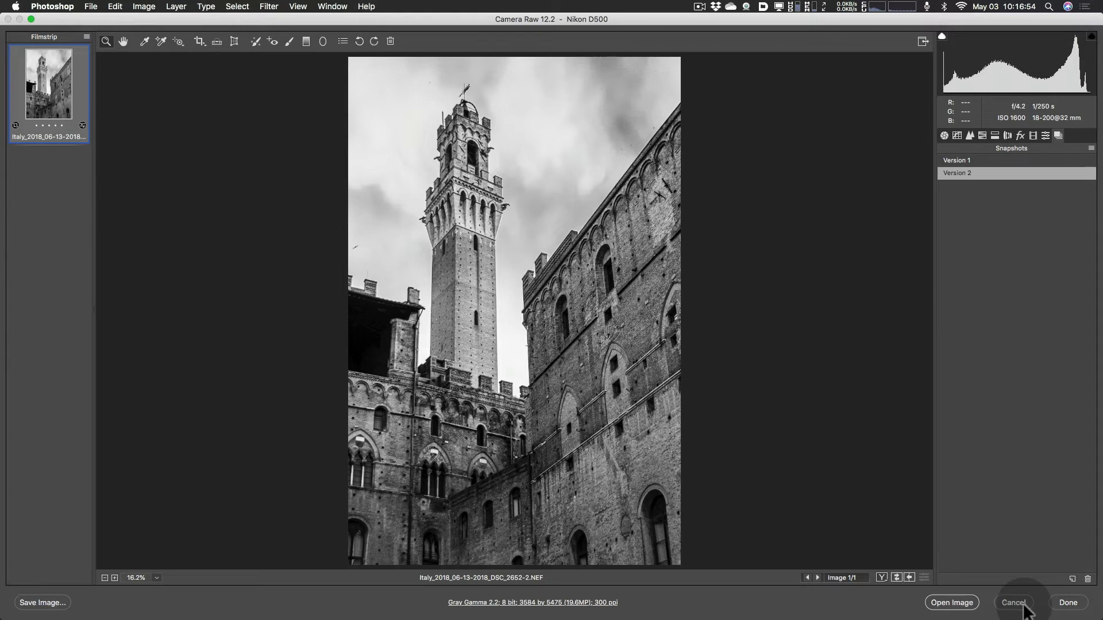
key(alt)
key(alt)
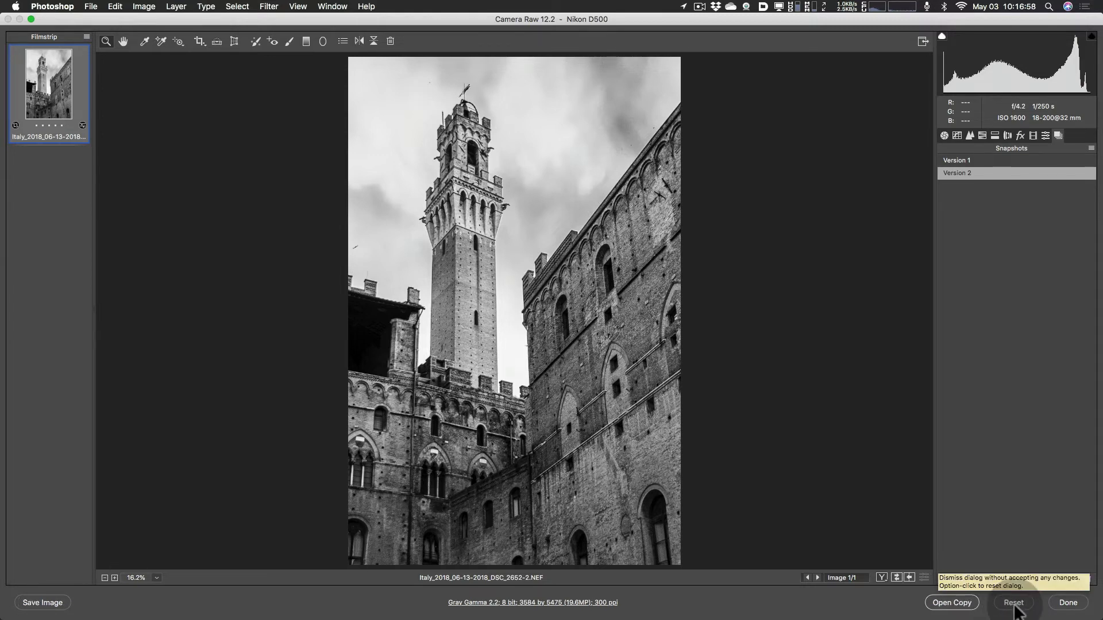
key(alt)
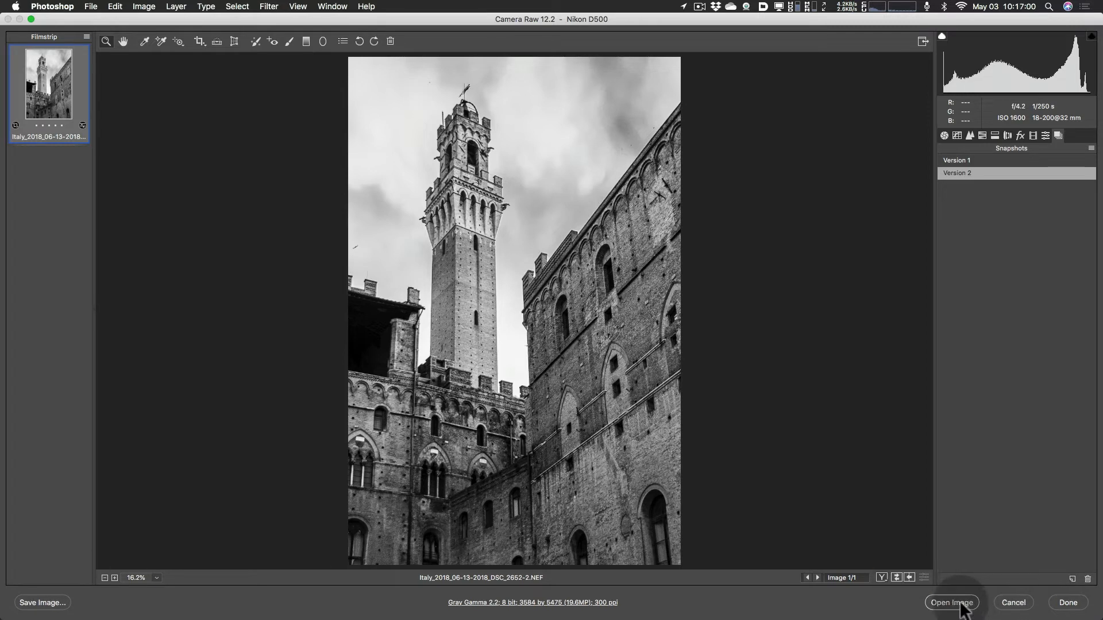
key(alt)
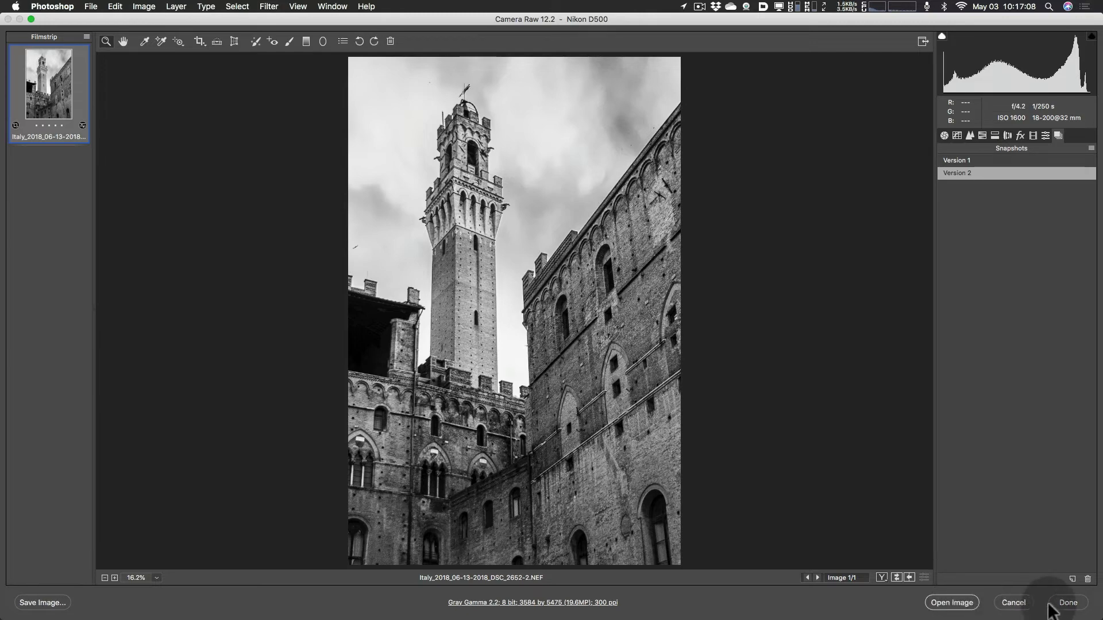
Step: Finish the Camera Raw edit with its settings kept, and switch to the gds73_black_and_white_demo folder in Finder
click(1069, 603)
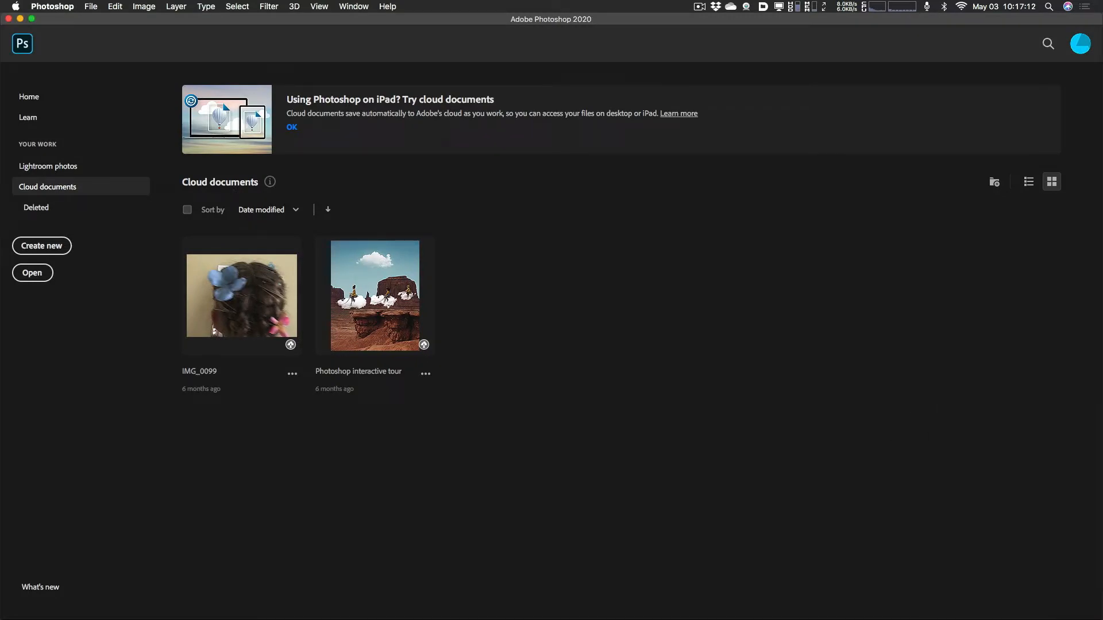
key(ctrl+Up)
click(577, 168)
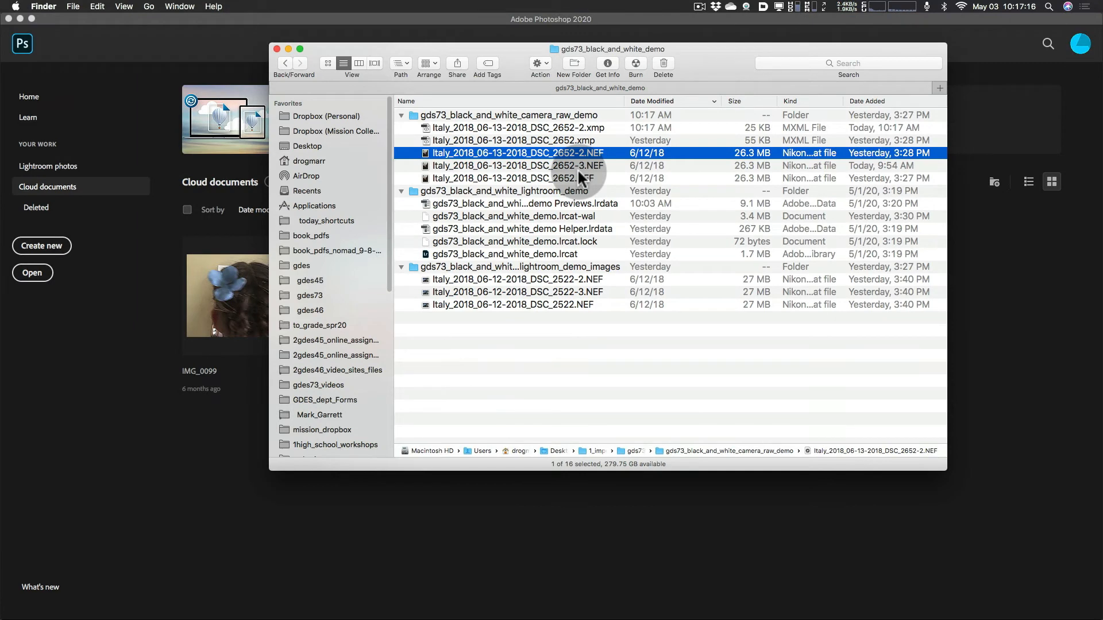
Step: Preview the settings stored in Italy_2018_06-13-2018_DSC_2652.xmp, close the preview and deselect the file
click(549, 141)
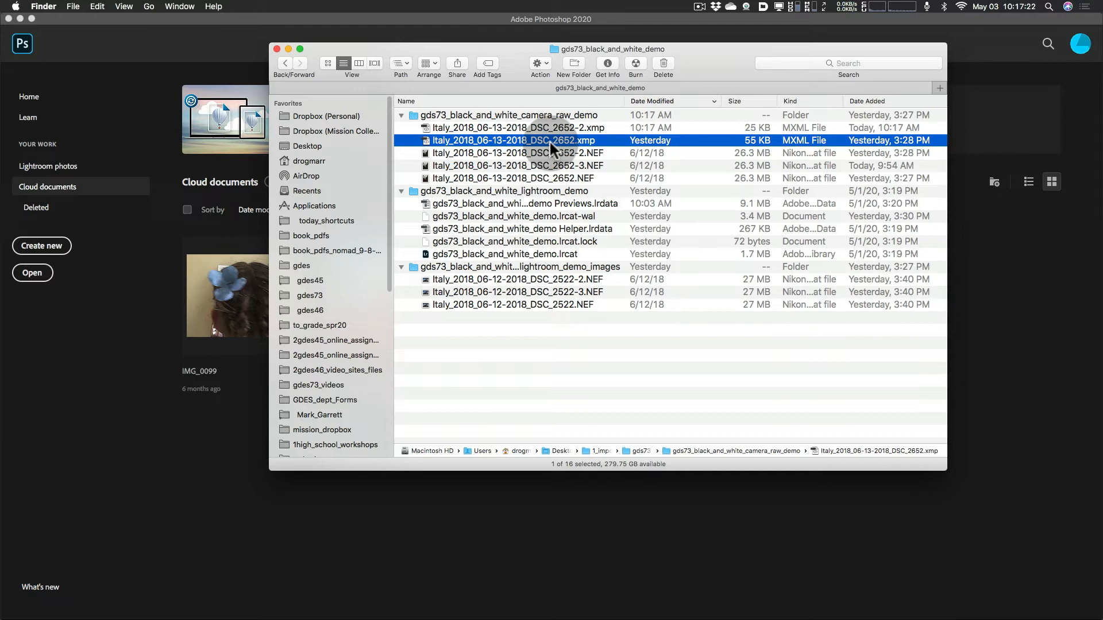
key(space)
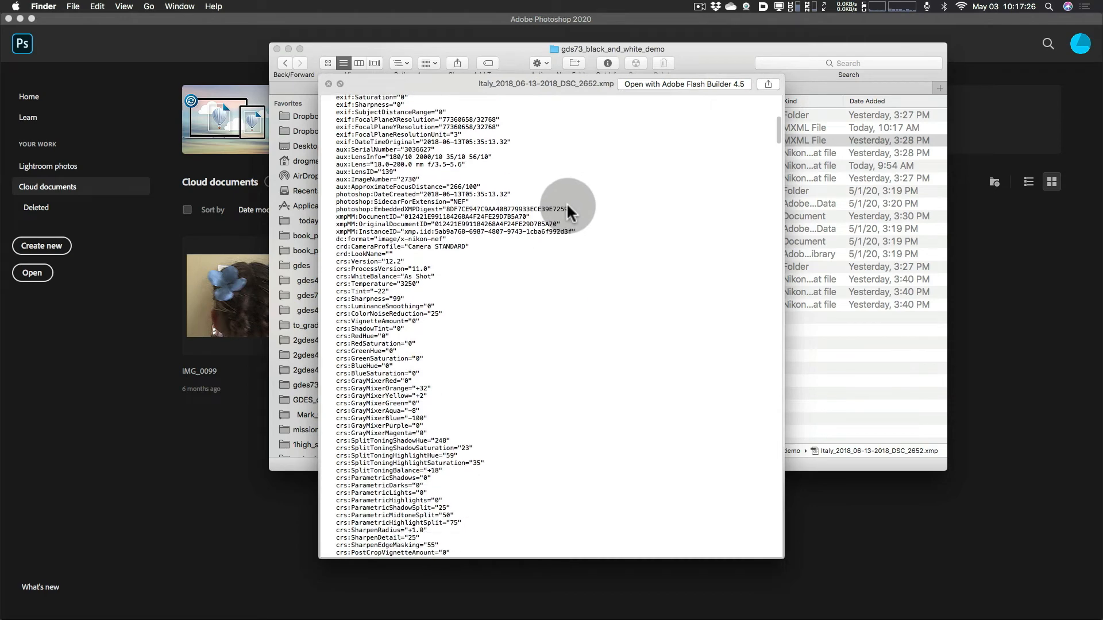
key(space)
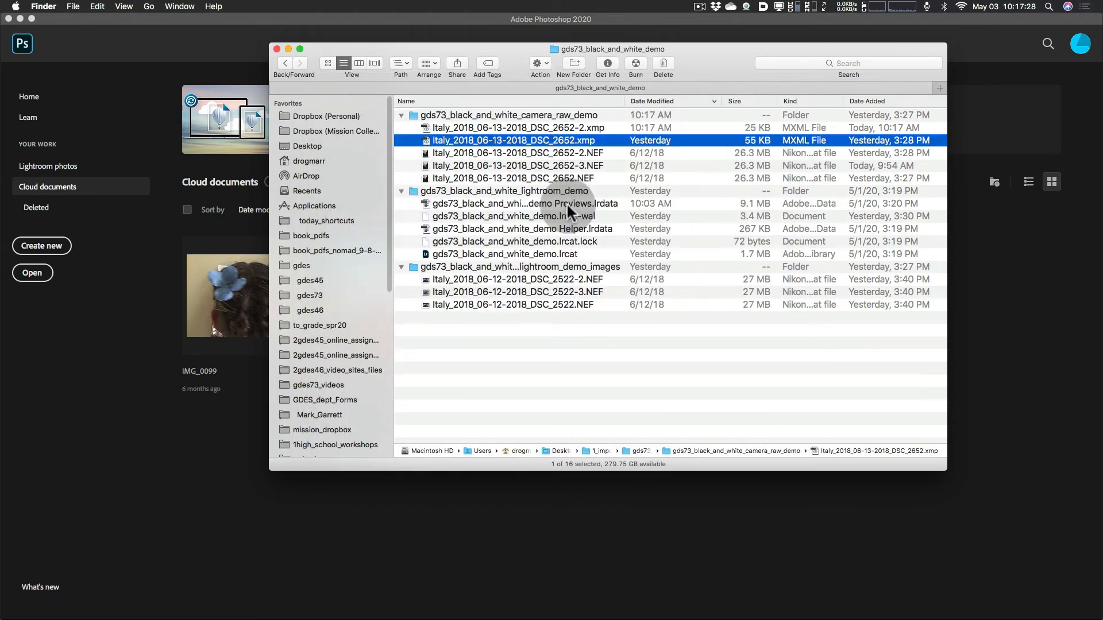
click(621, 385)
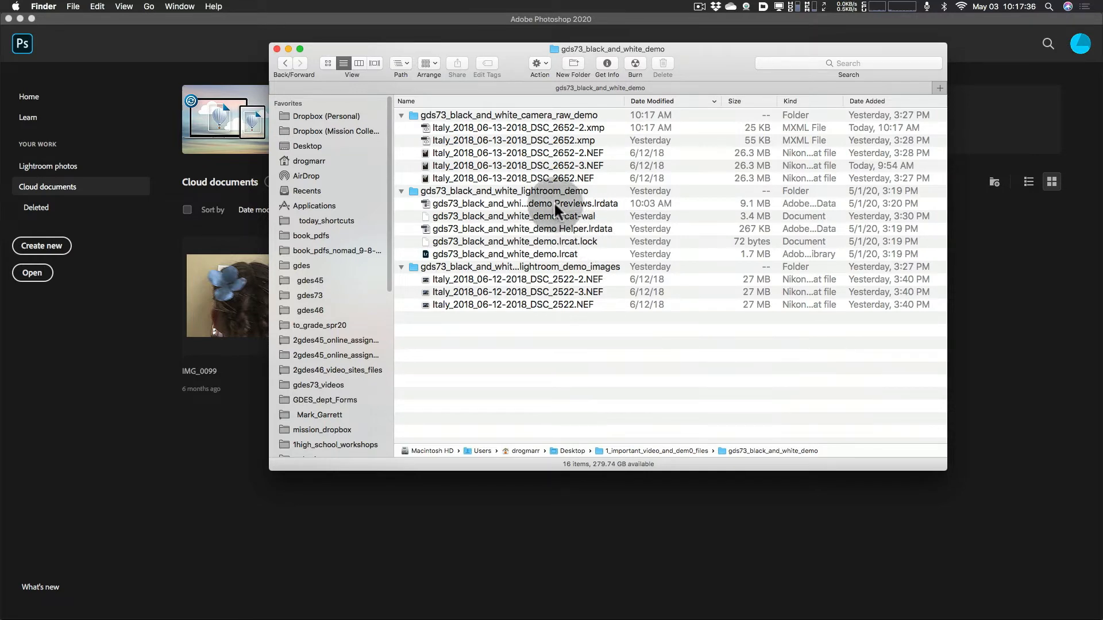
Step: Open Italy_2018_06-13-2018_DSC_2652-3.NEF in Camera Raw and switch its treatment to Black & White
click(488, 166)
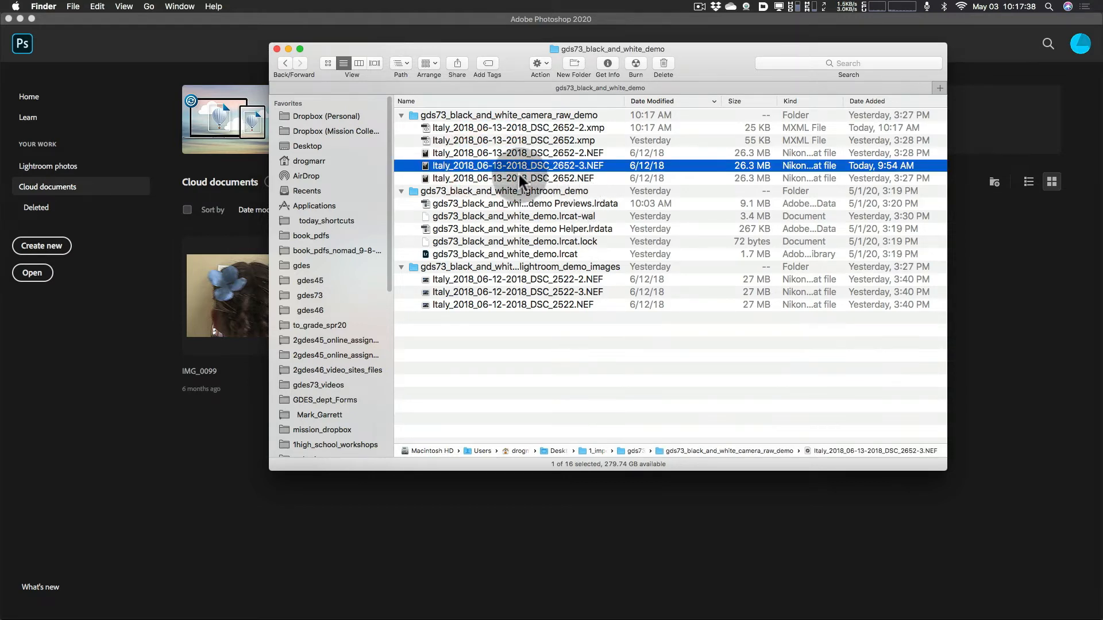
double_click(428, 167)
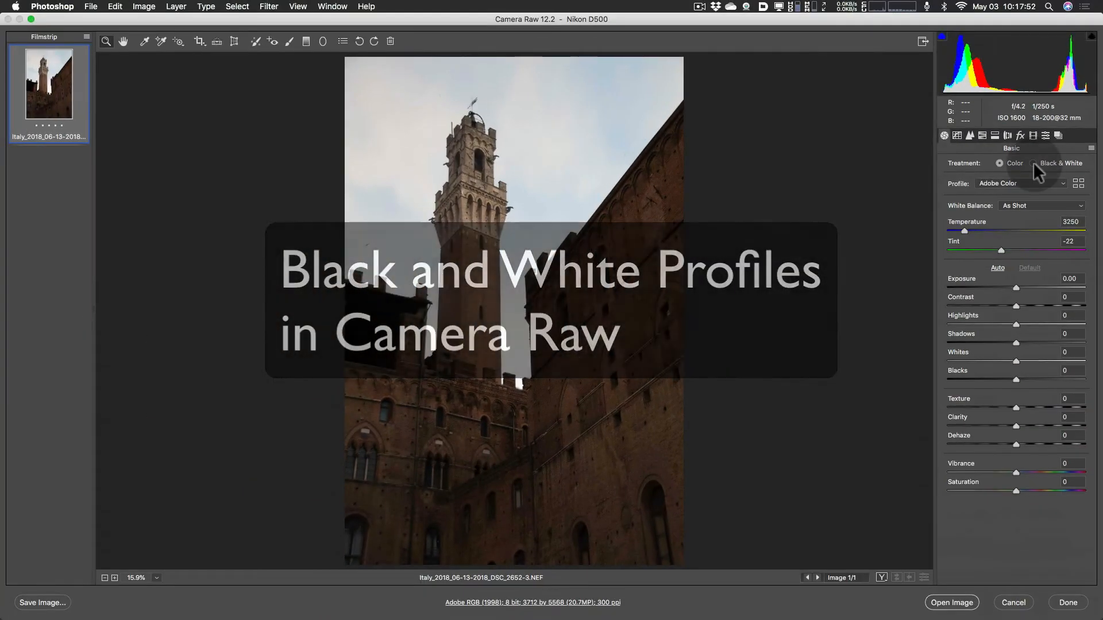
click(1033, 162)
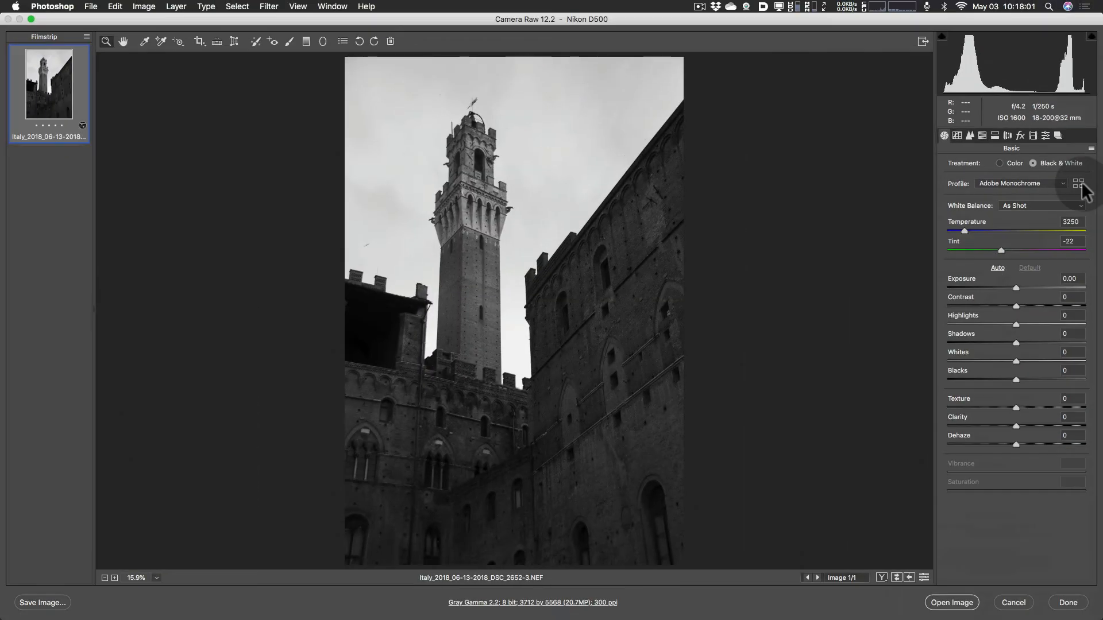
Step: Browse the B&W profiles from B&W 01 through the colour filter versions, previewing their effect on the tower photo
click(1080, 184)
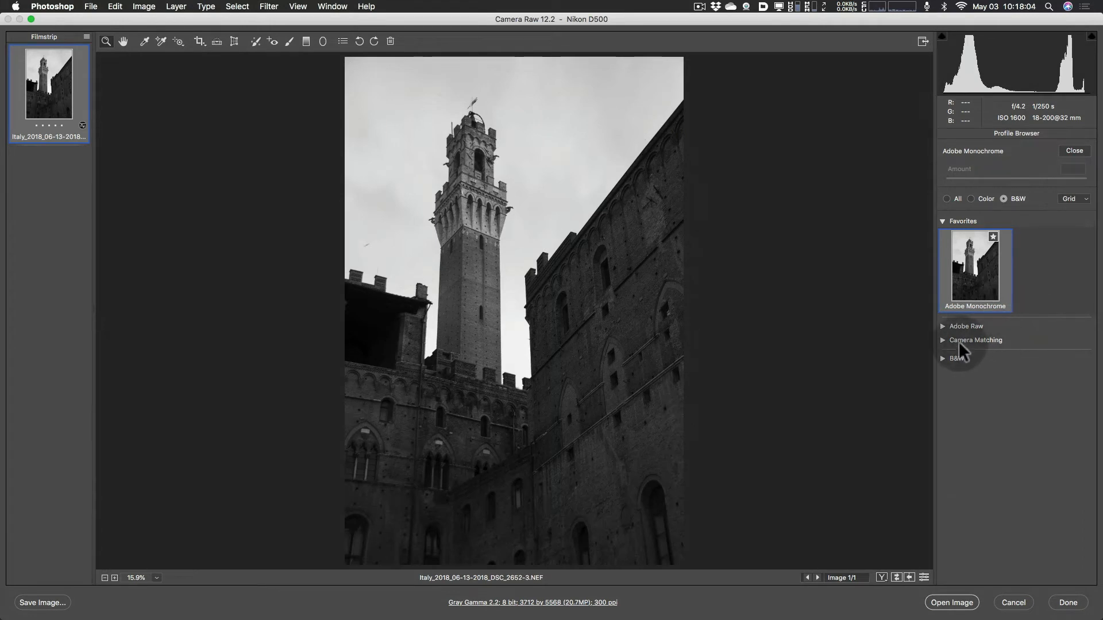
click(942, 358)
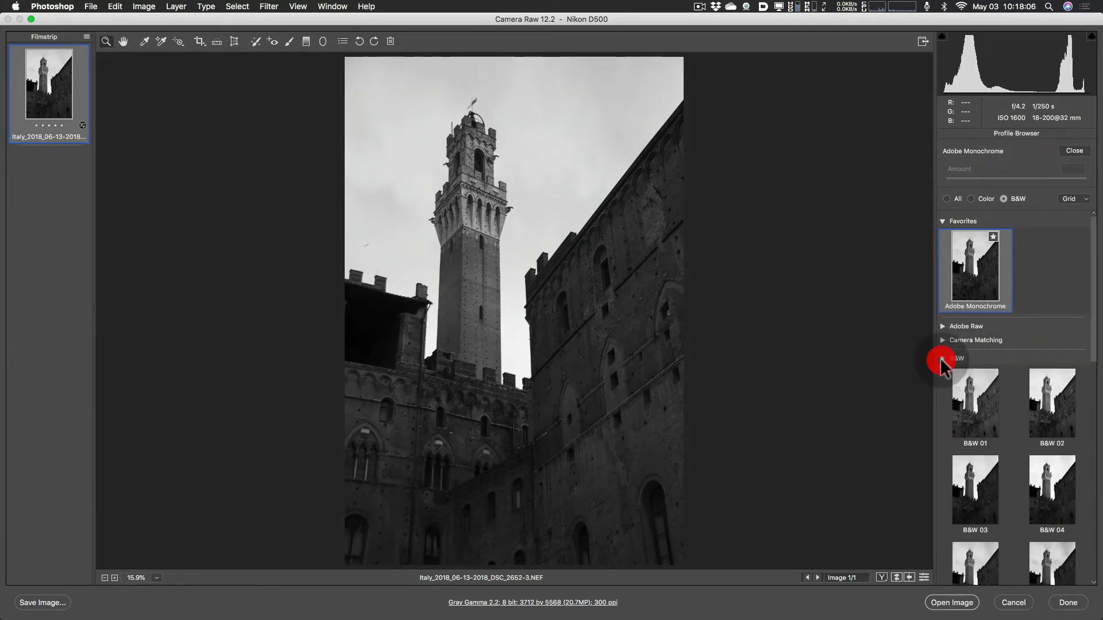
drag(1090, 303, 1083, 340)
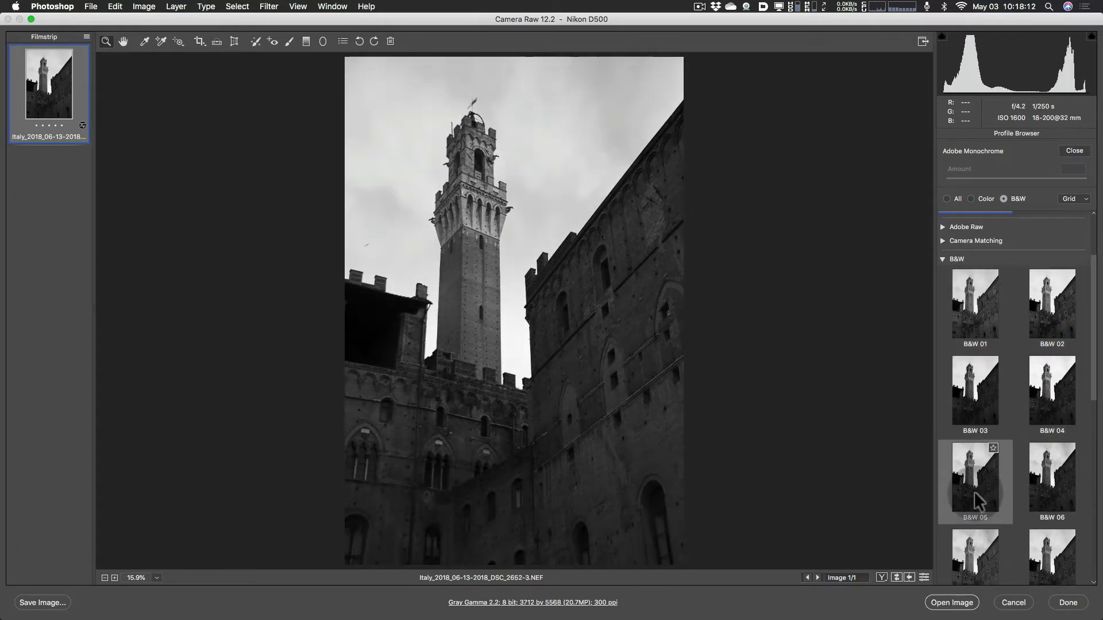
scroll(1032, 499, down, 3)
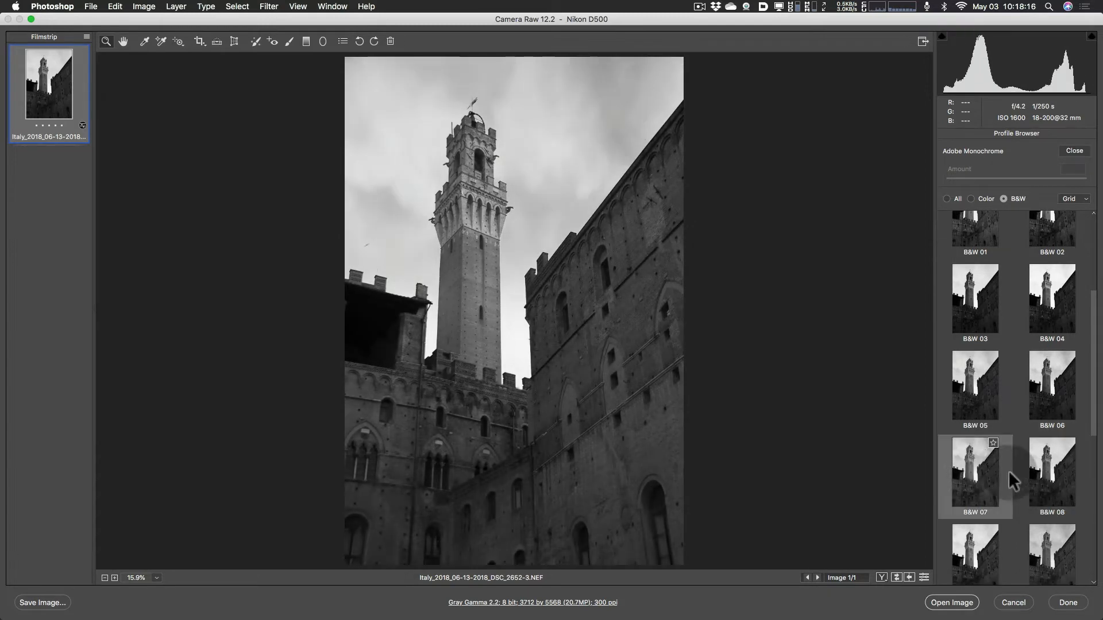
scroll(1011, 474, down, 5)
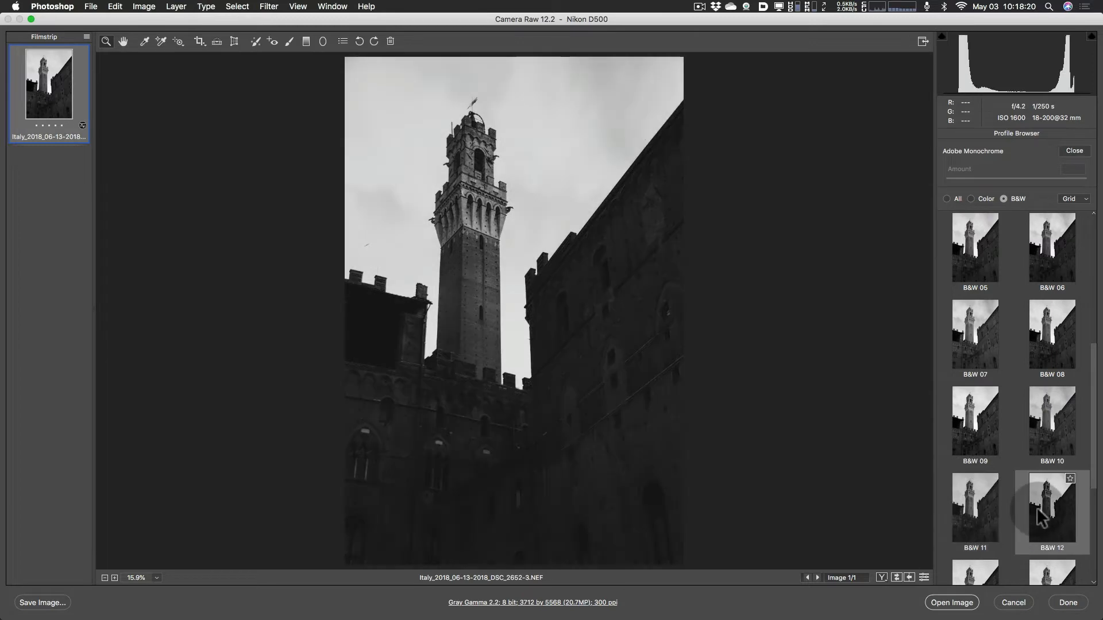
scroll(1040, 514, down, 5)
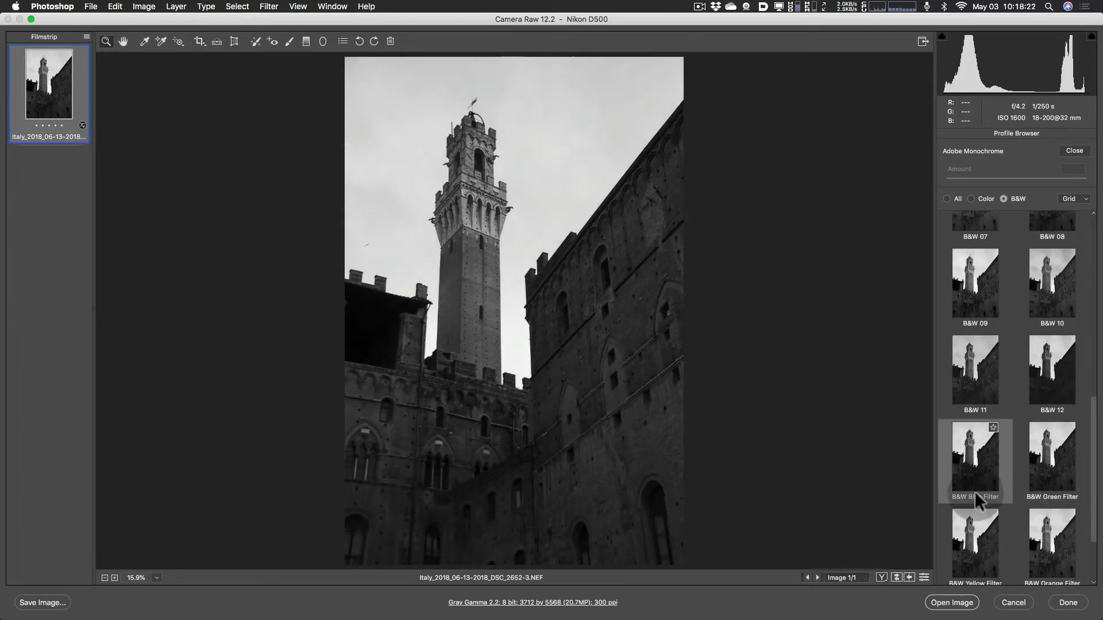
scroll(976, 491, down, 1)
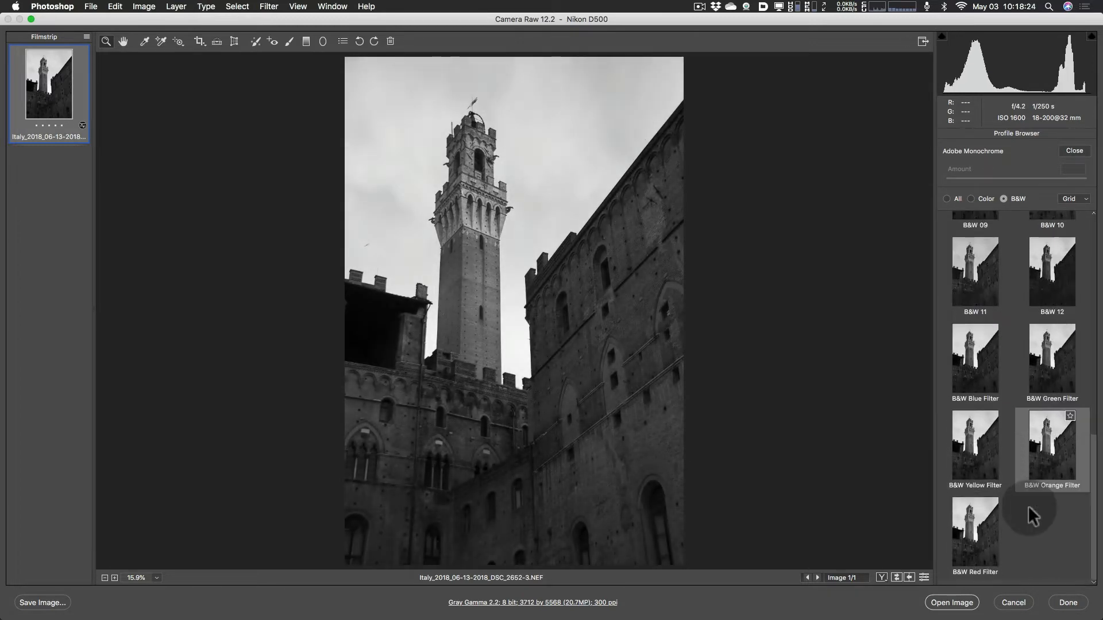
scroll(955, 508, down, 2)
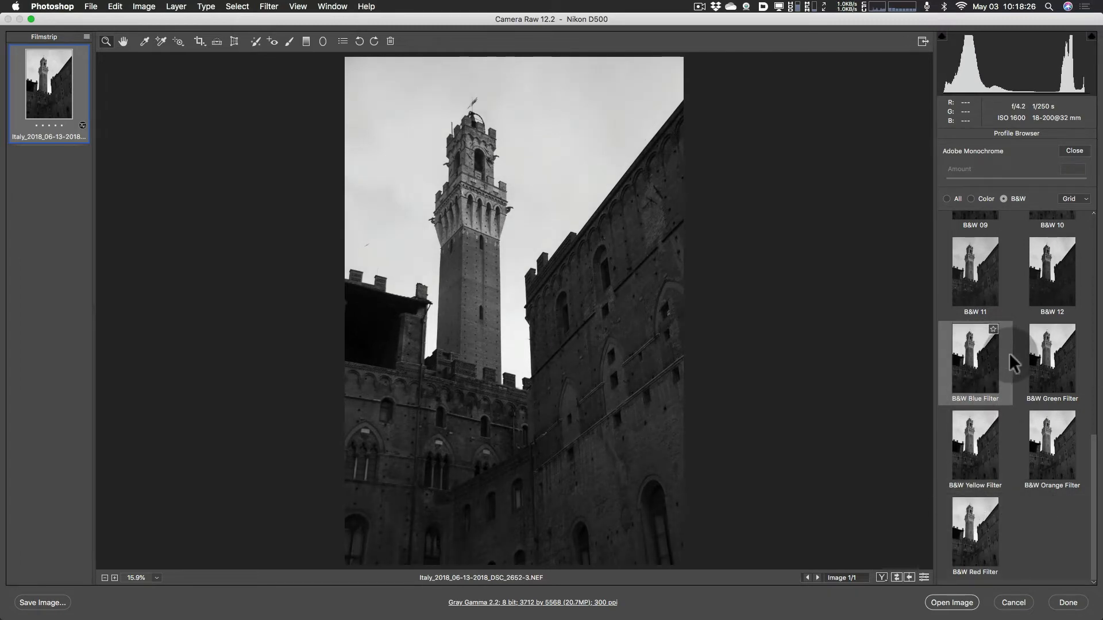
scroll(1008, 397, up, 5)
scroll(1008, 392, up, 2)
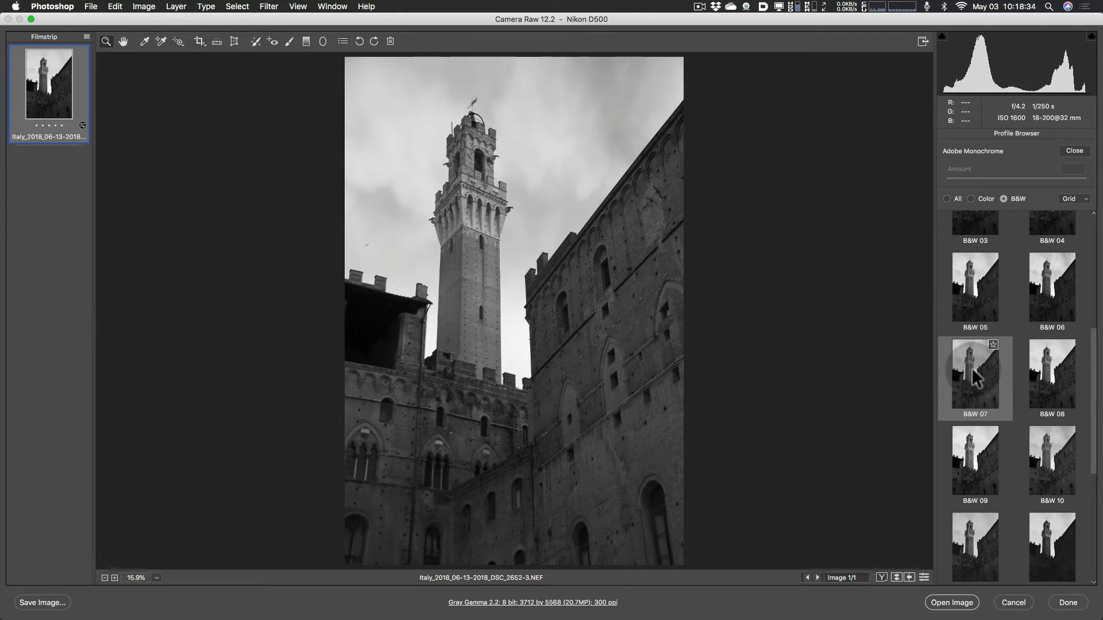
Step: Apply the B&W 07 profile with its amount at 154 and return to the Basic adjustments
click(973, 374)
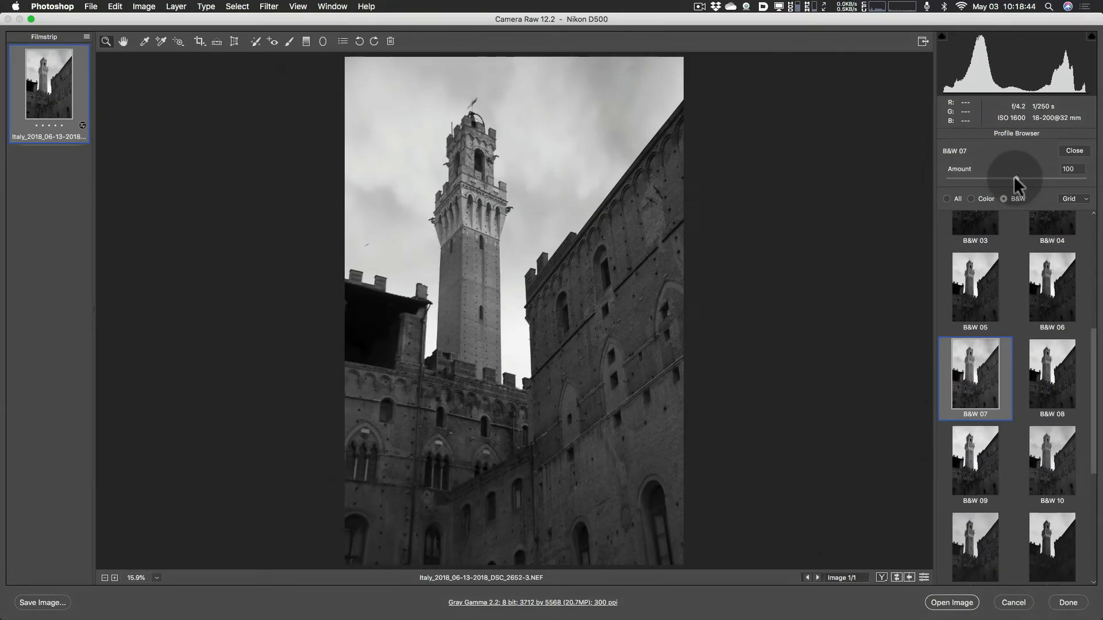
drag(1014, 176, 1052, 174)
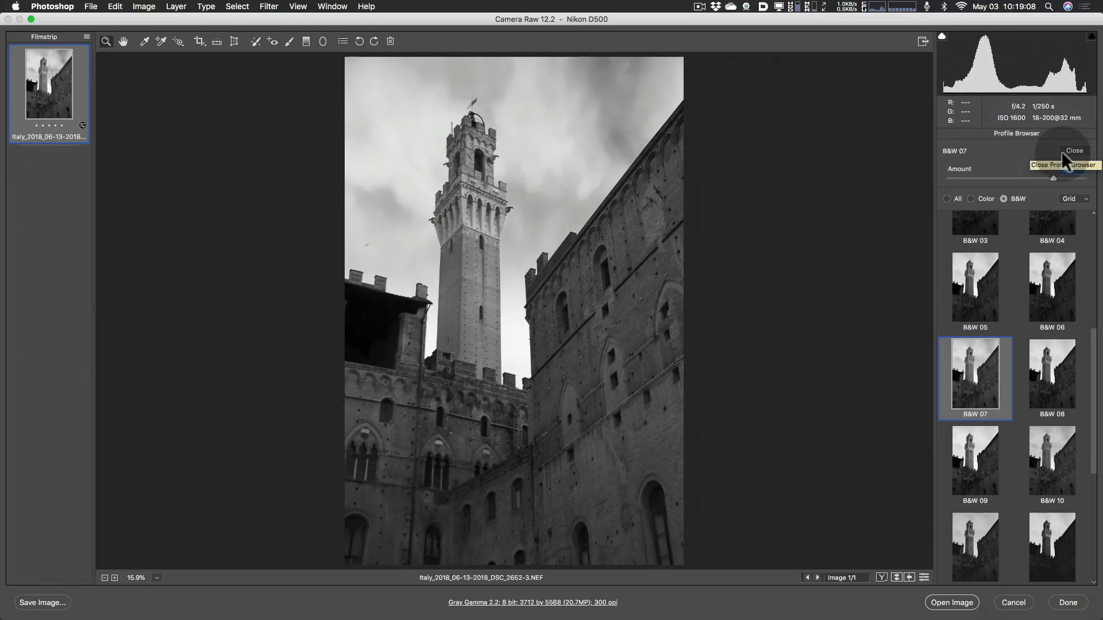
click(1063, 152)
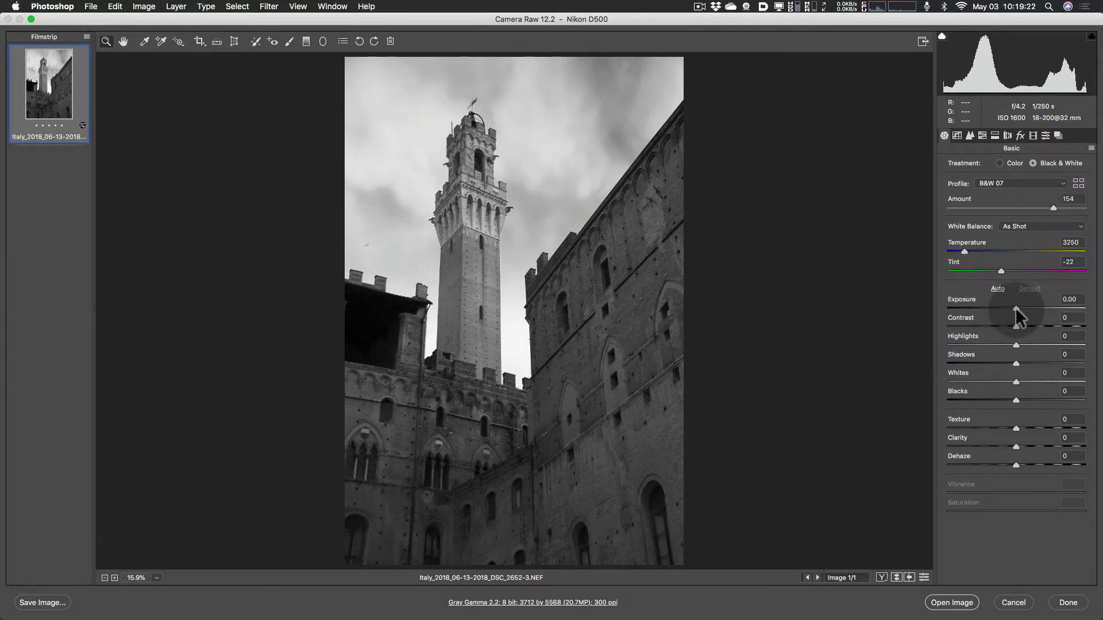
Step: Set Exposure +0.45, Contrast +14, Highlights -46, Shadows +19, Whites +30, Blacks +8, Texture +31, Clarity +32, Dehaze +18 and the profile amount 148
drag(1015, 307, 1028, 363)
drag(1016, 400, 1029, 464)
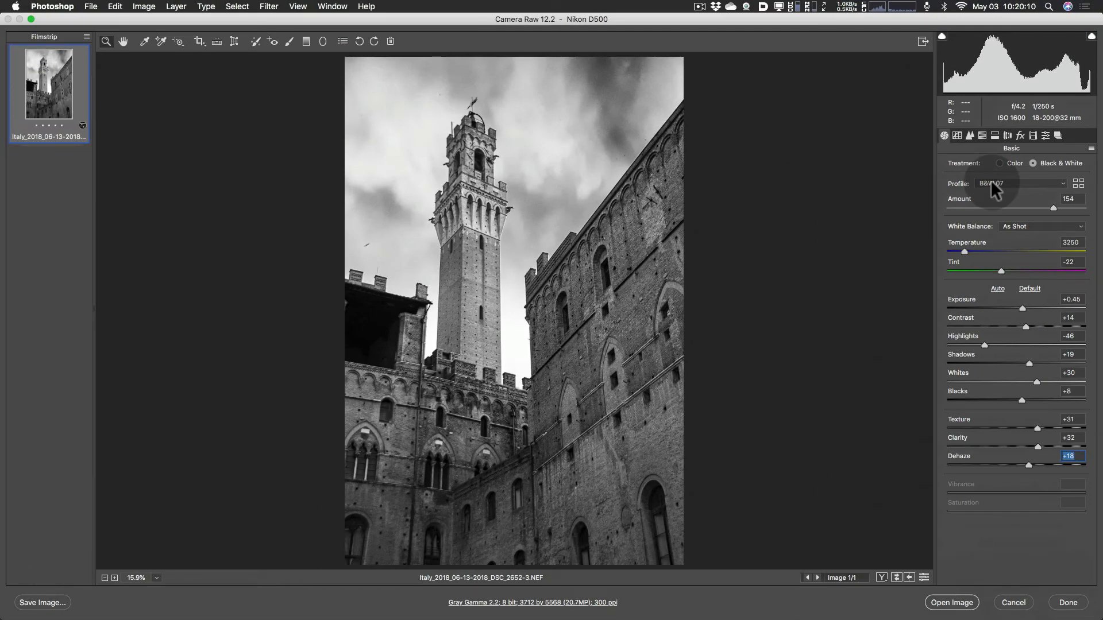
mouse_move(1052, 207)
mouse_down()
mouse_move(971, 207)
mouse_move(1050, 208)
mouse_move(1049, 227)
mouse_up()
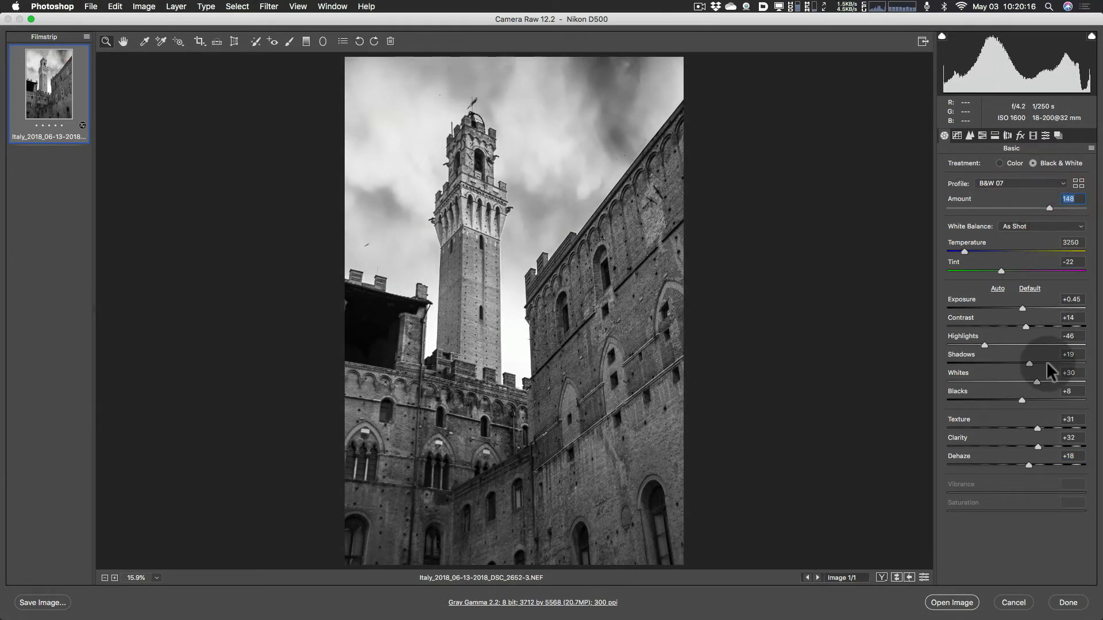
Step: Apply the Medium Contrast point curve to the photo's RGB channel
click(957, 136)
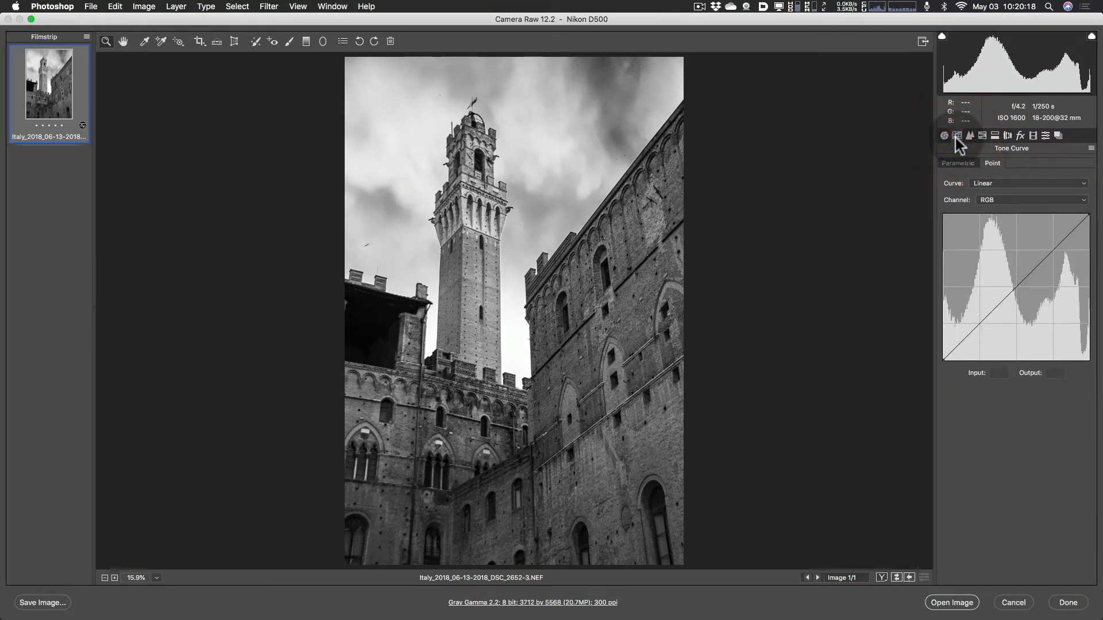
click(992, 184)
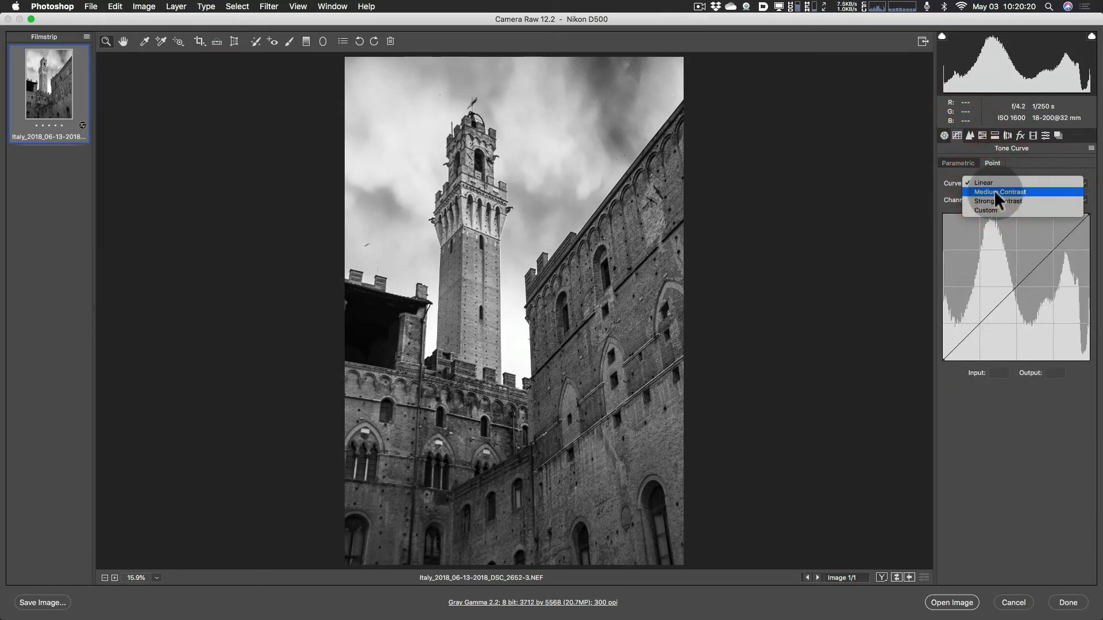
click(994, 192)
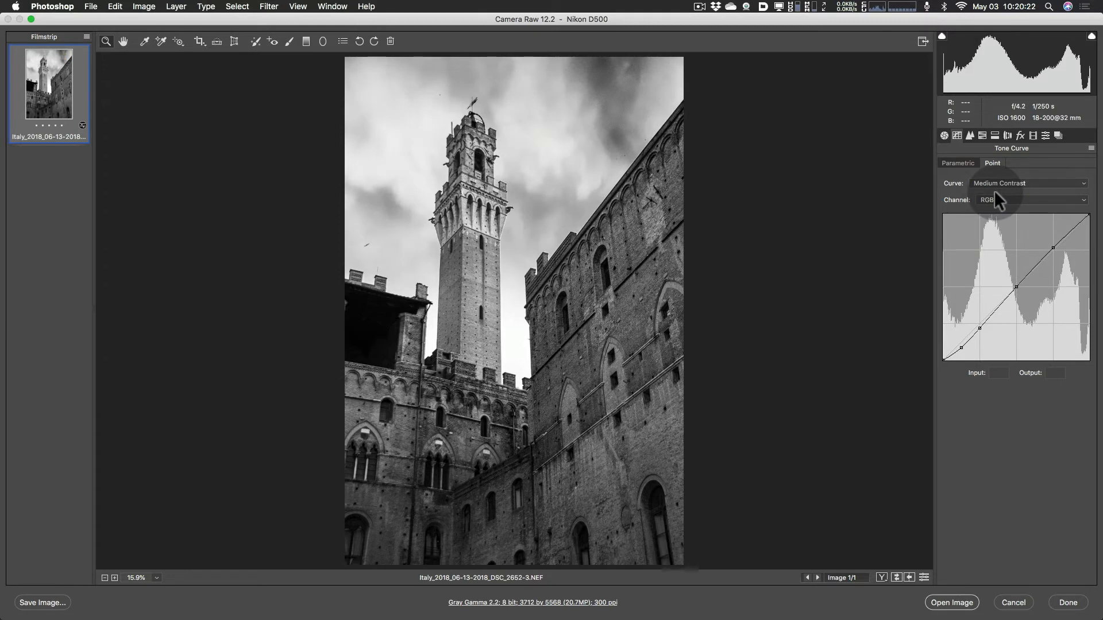
Step: Set the sharpening amount to 73, leaving the masking at 0
click(970, 135)
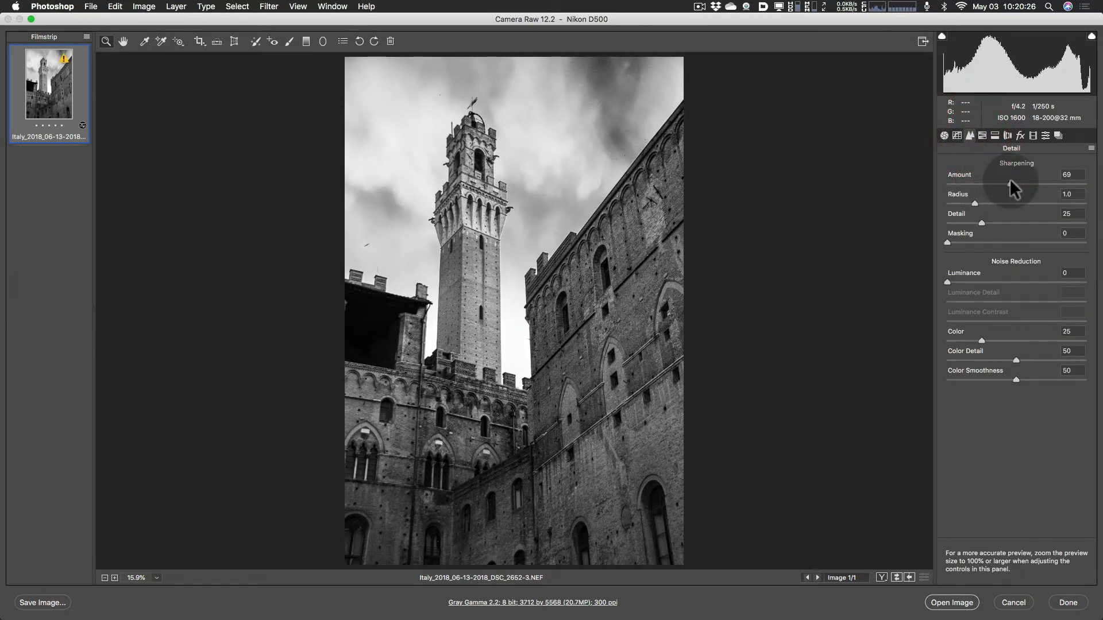
drag(1008, 179, 1012, 179)
mouse_move(947, 240)
mouse_down()
mouse_move(1024, 240)
mouse_move(945, 239)
mouse_up()
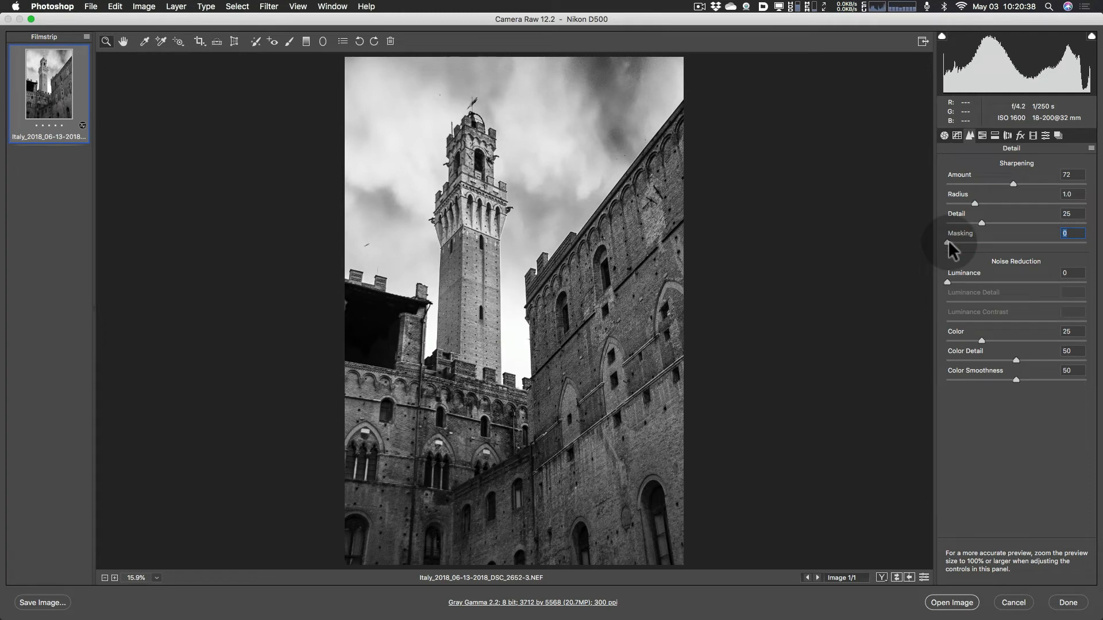
key(alt)
mouse_move(946, 240)
mouse_down()
mouse_move(995, 238)
mouse_move(943, 239)
mouse_up()
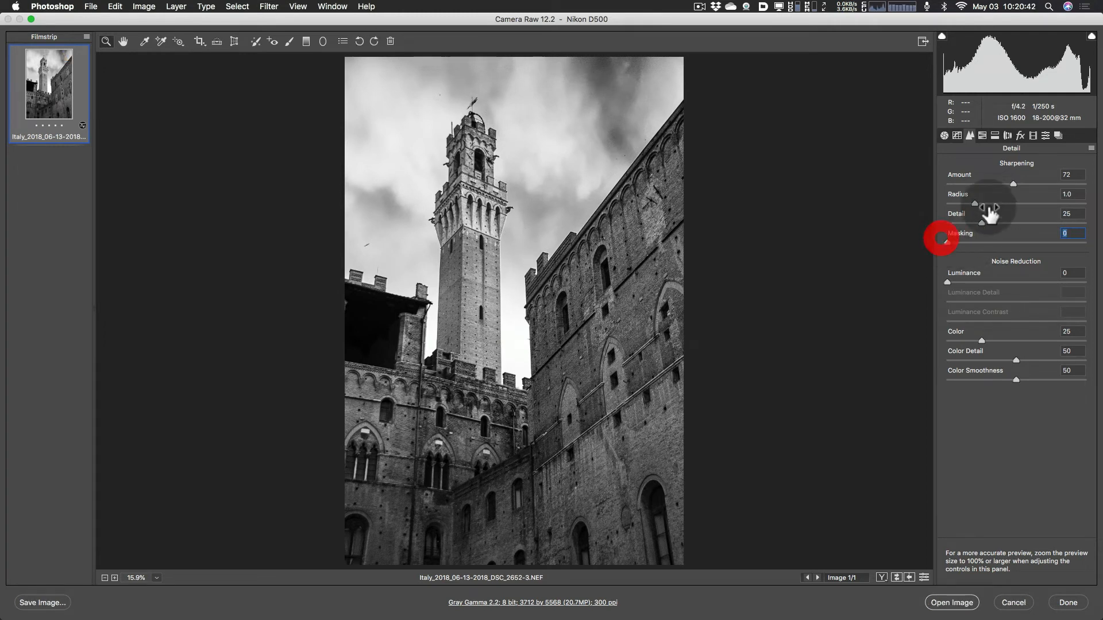
click(1012, 181)
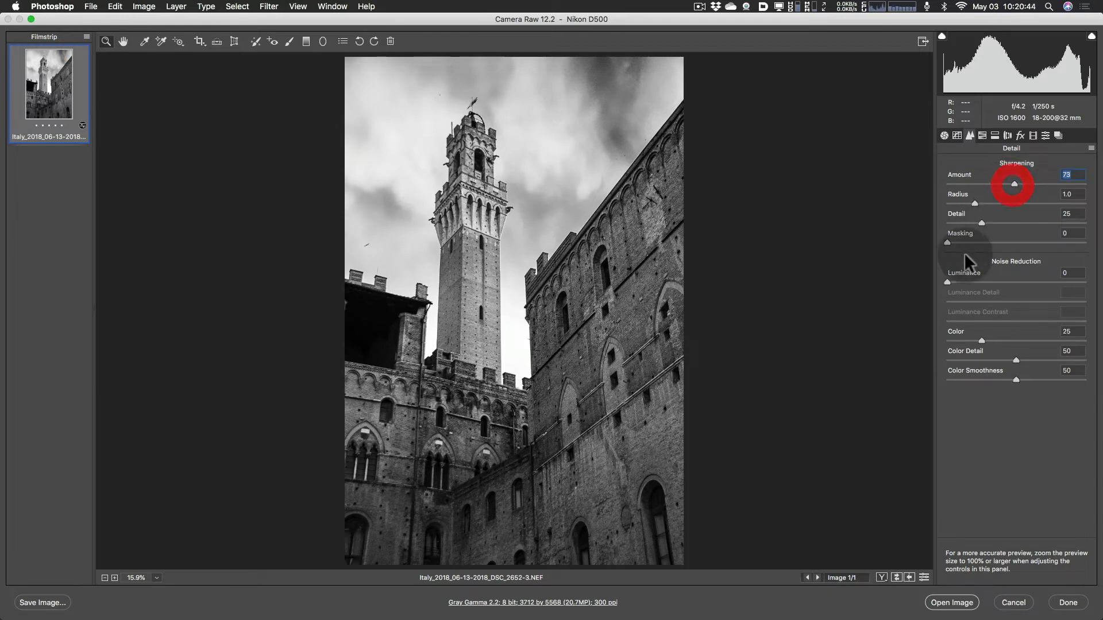
Step: Preview the sharpening mask up to 100 and set the masking to 57
key(alt)
drag(946, 241, 980, 240)
drag(993, 240, 1019, 242)
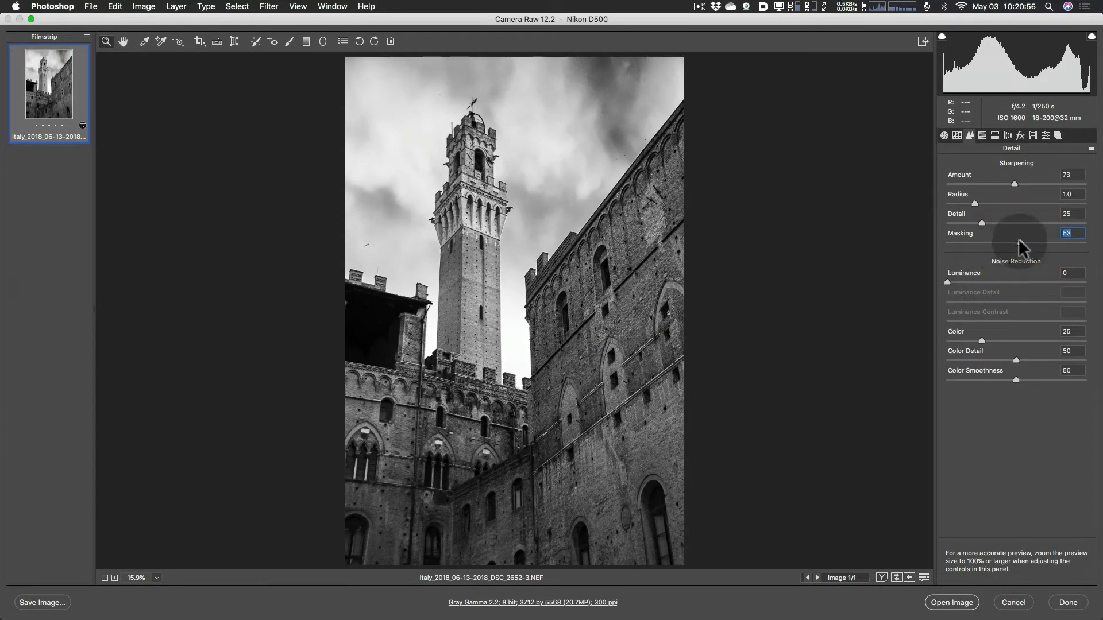
drag(1018, 239, 1085, 239)
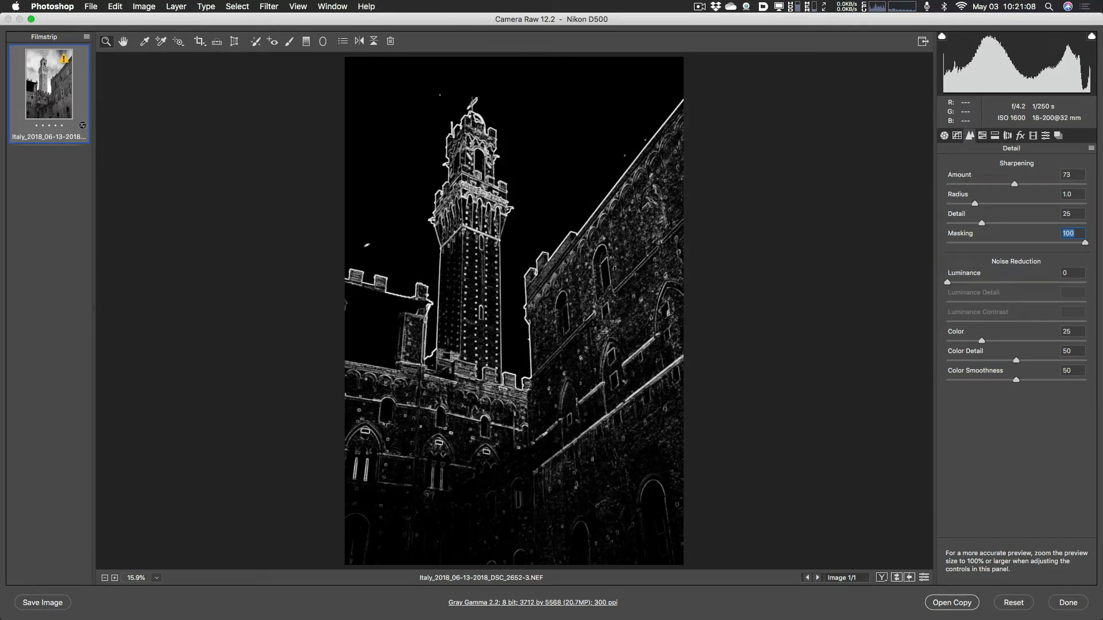
drag(1085, 242, 1022, 242)
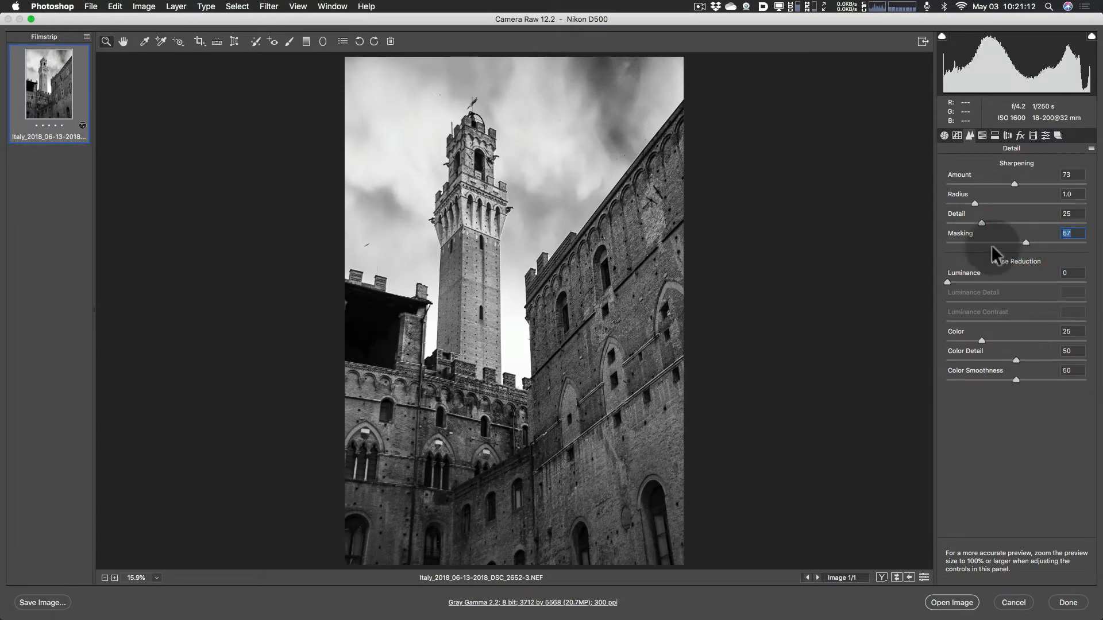
Step: Try a luminance noise reduction of 33 on the enlarged sky and tower, and return it to 0
click(556, 174)
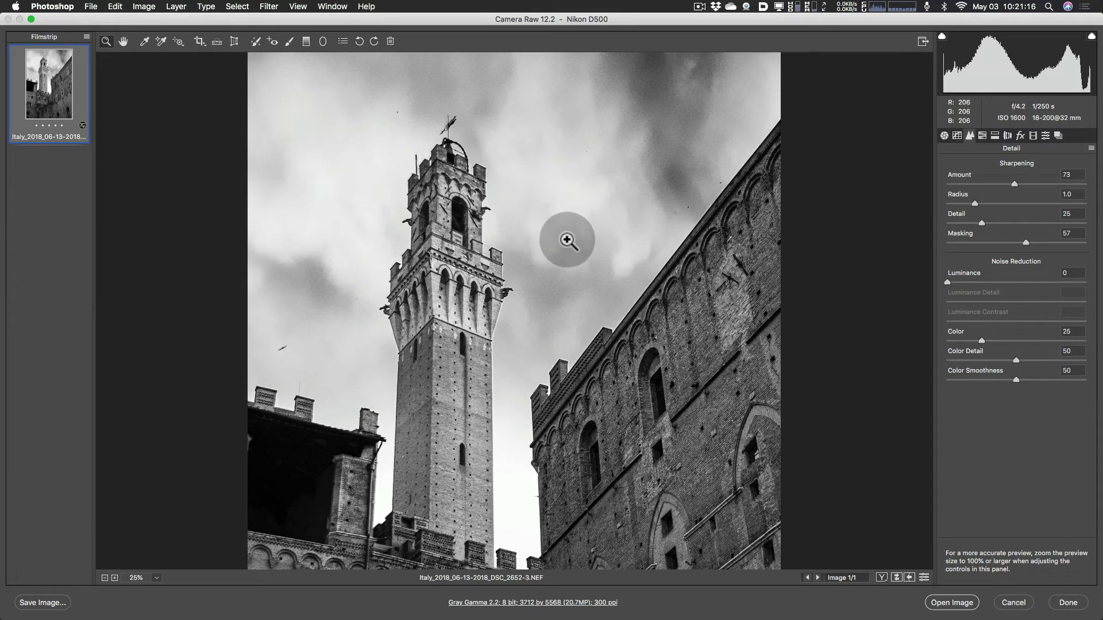
click(588, 242)
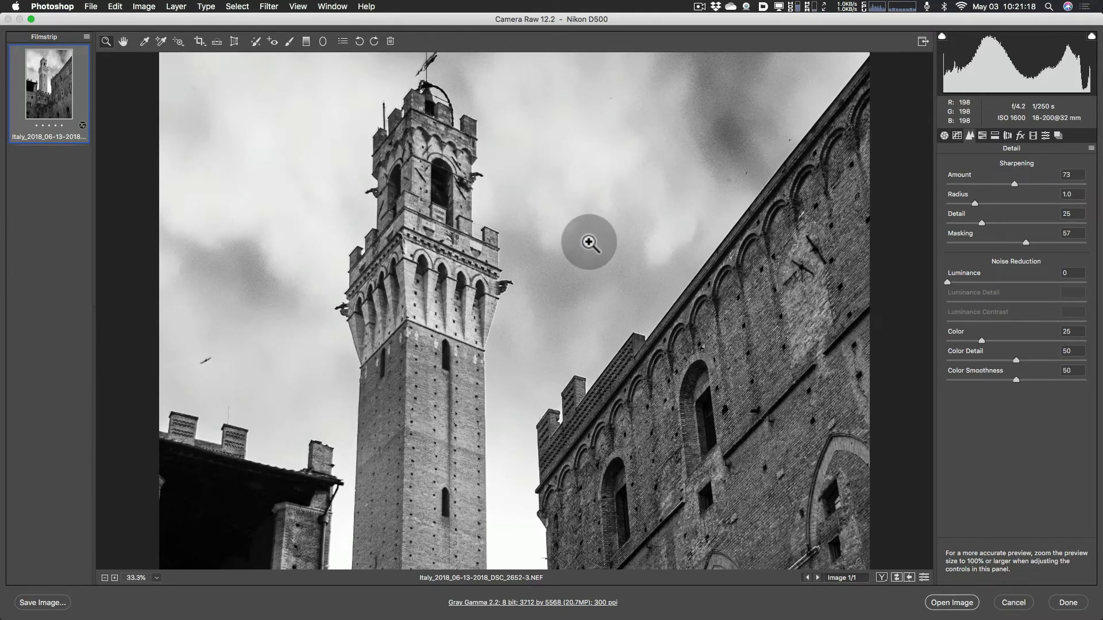
click(589, 242)
click(588, 242)
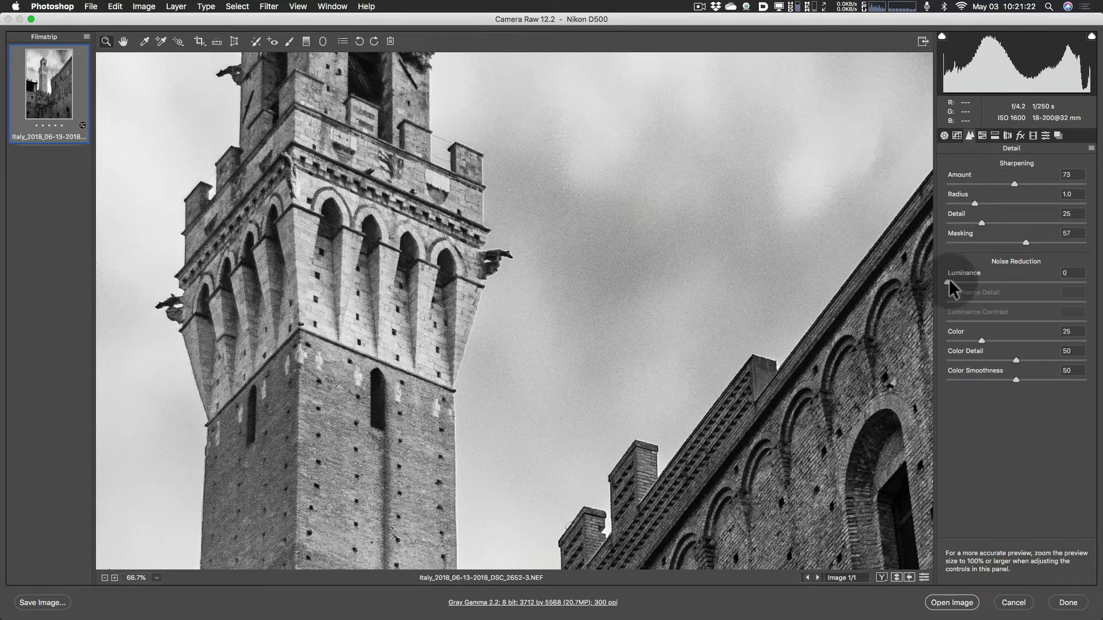
drag(949, 280, 993, 283)
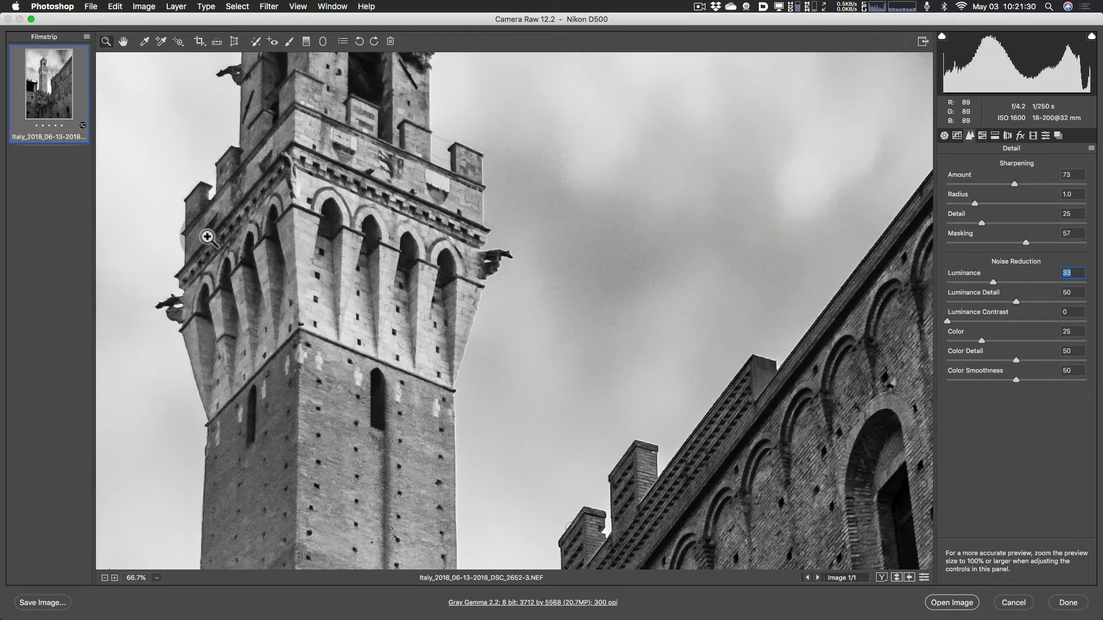
drag(993, 282, 919, 288)
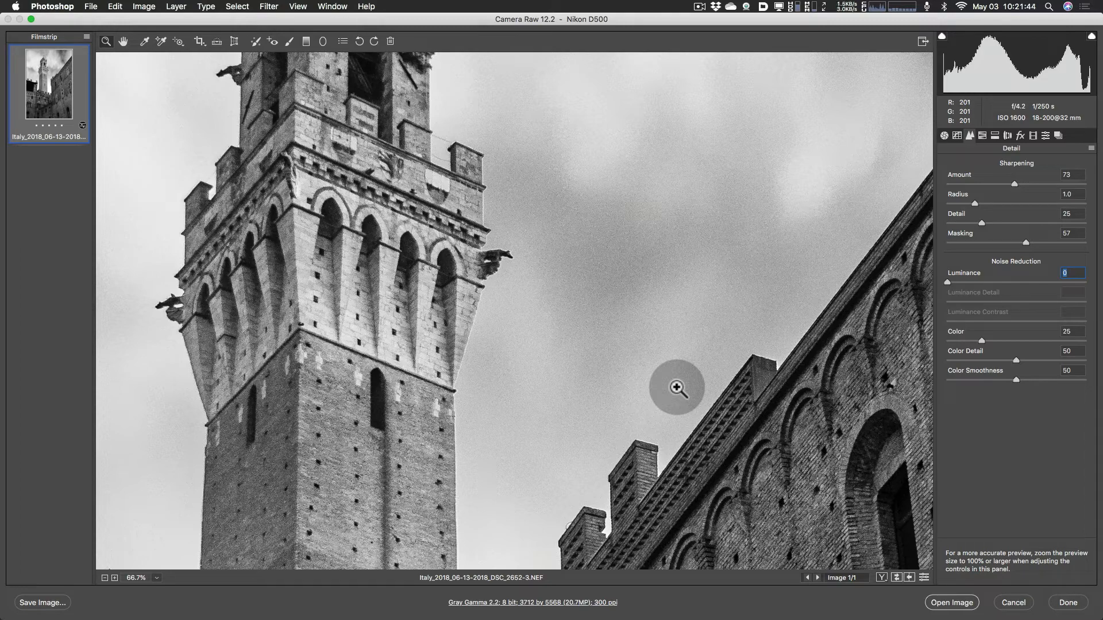
alt+click(677, 388)
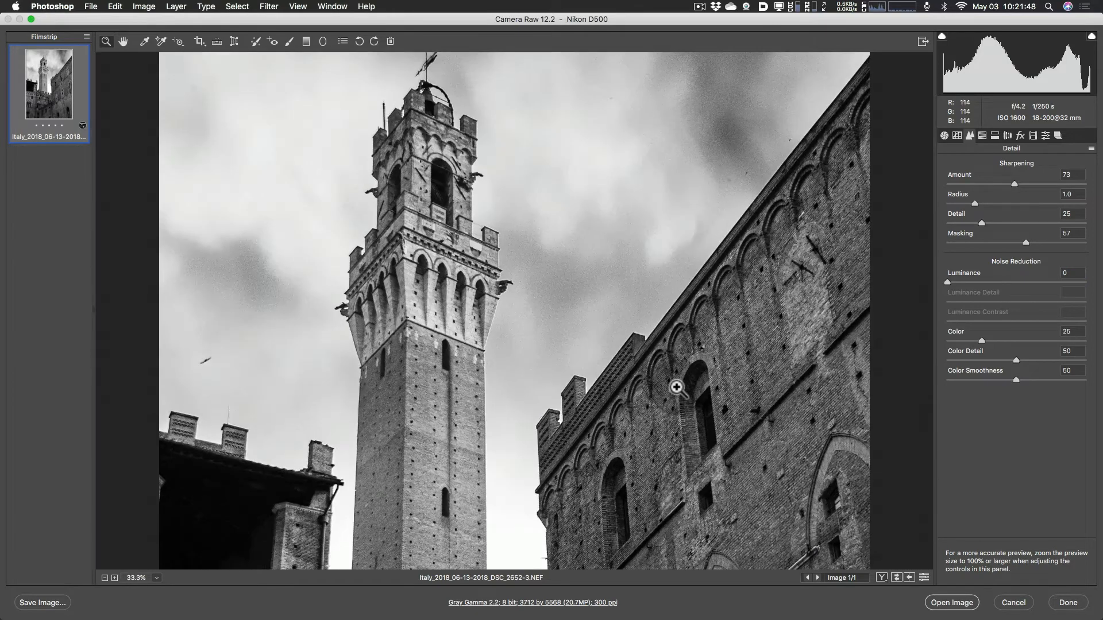
alt+click(677, 388)
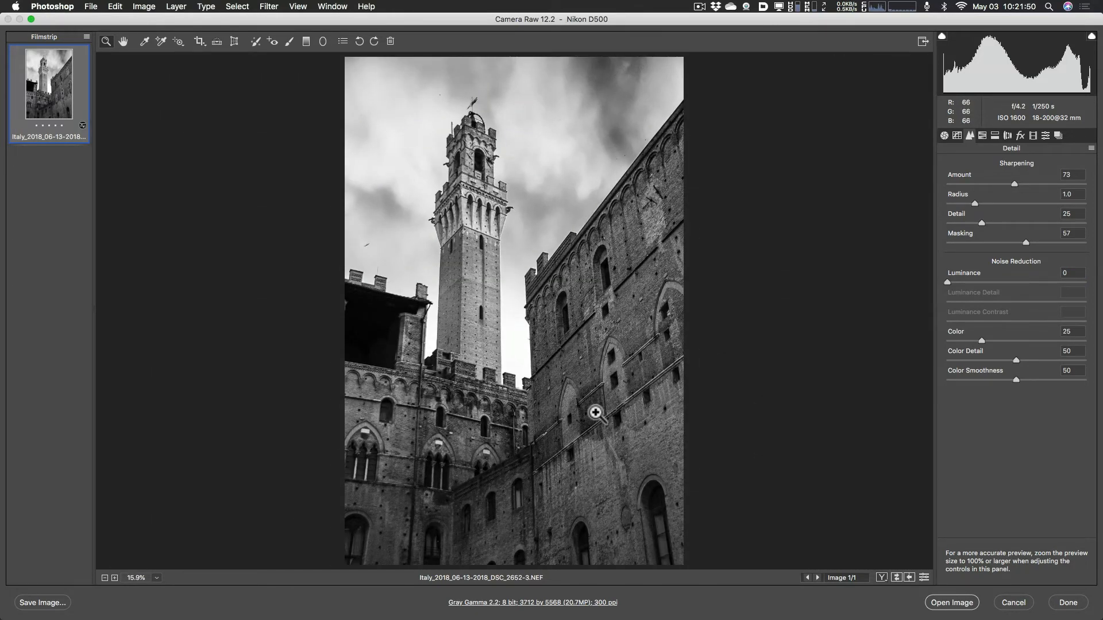
Step: Darken the Blues to -71 in the Black & White Mix and enable the lens profile corrections
click(983, 137)
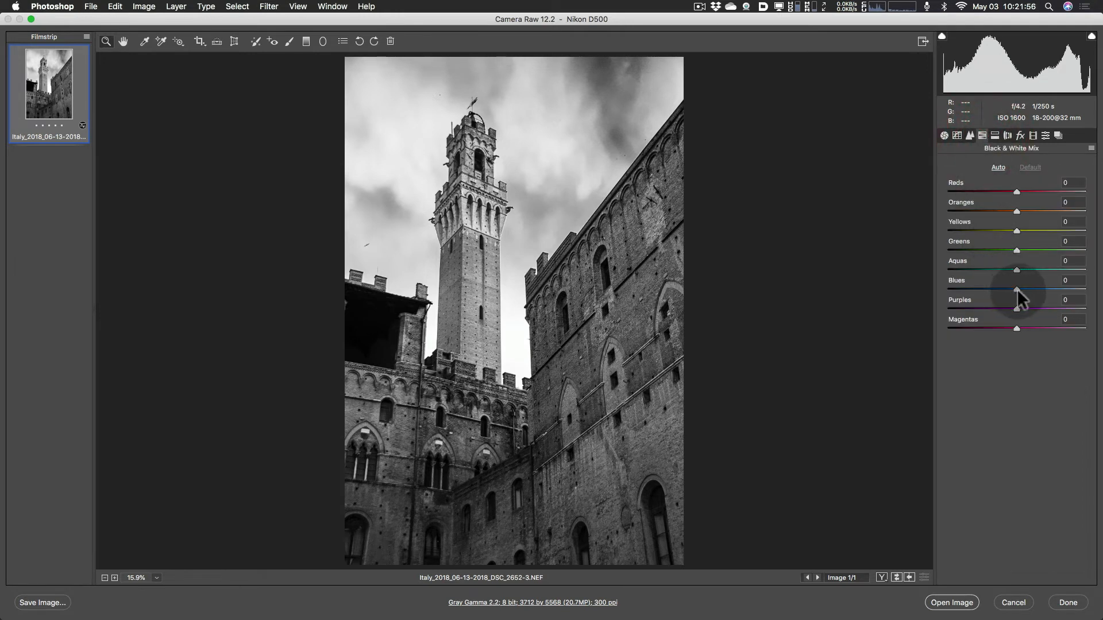
drag(1016, 288, 967, 288)
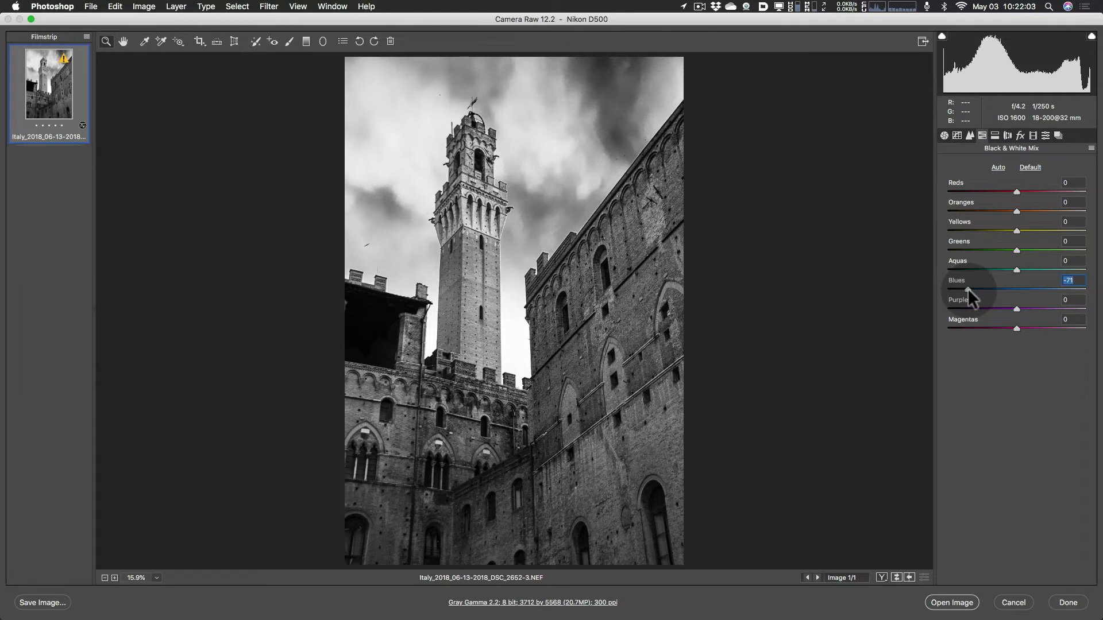
click(993, 135)
click(1007, 136)
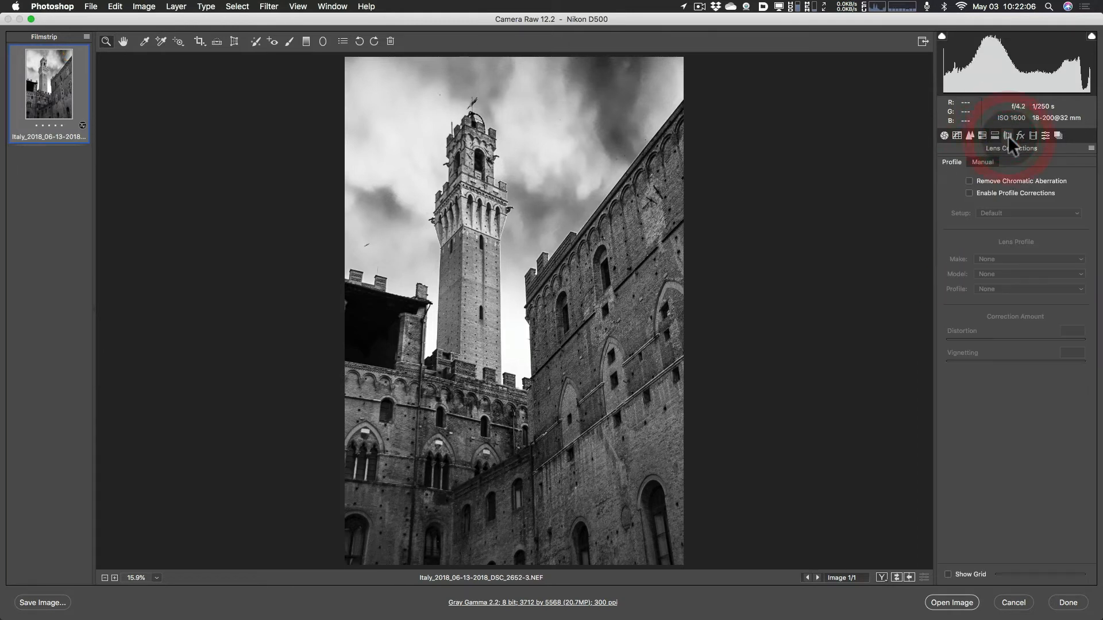
click(969, 193)
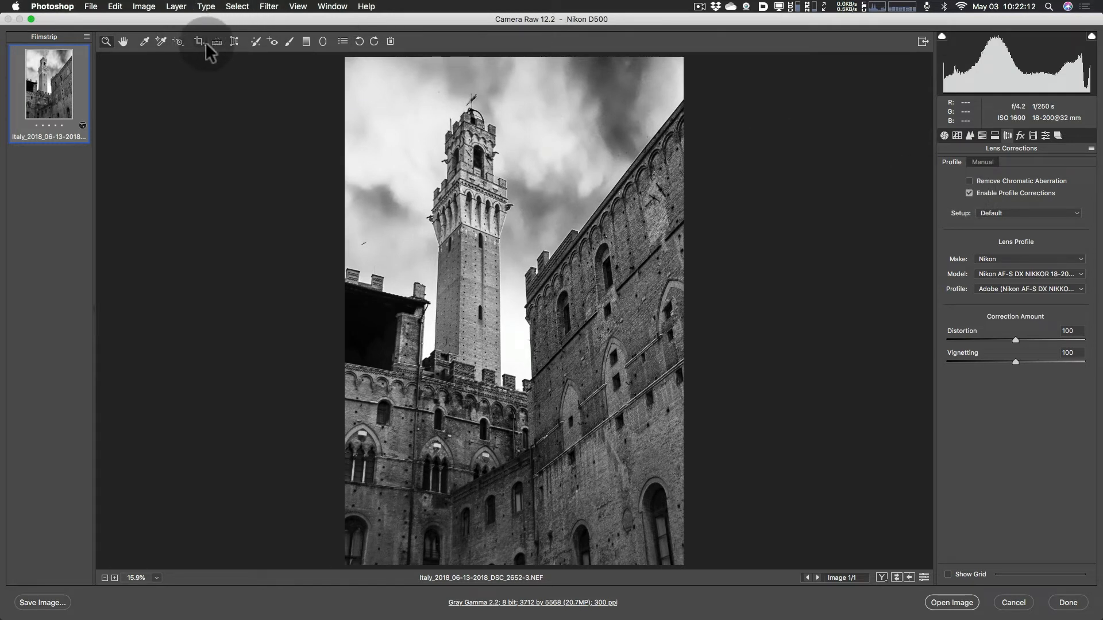
Step: Apply the automatic Upright perspective correction to the tower photo and leave the Transform tool
click(234, 41)
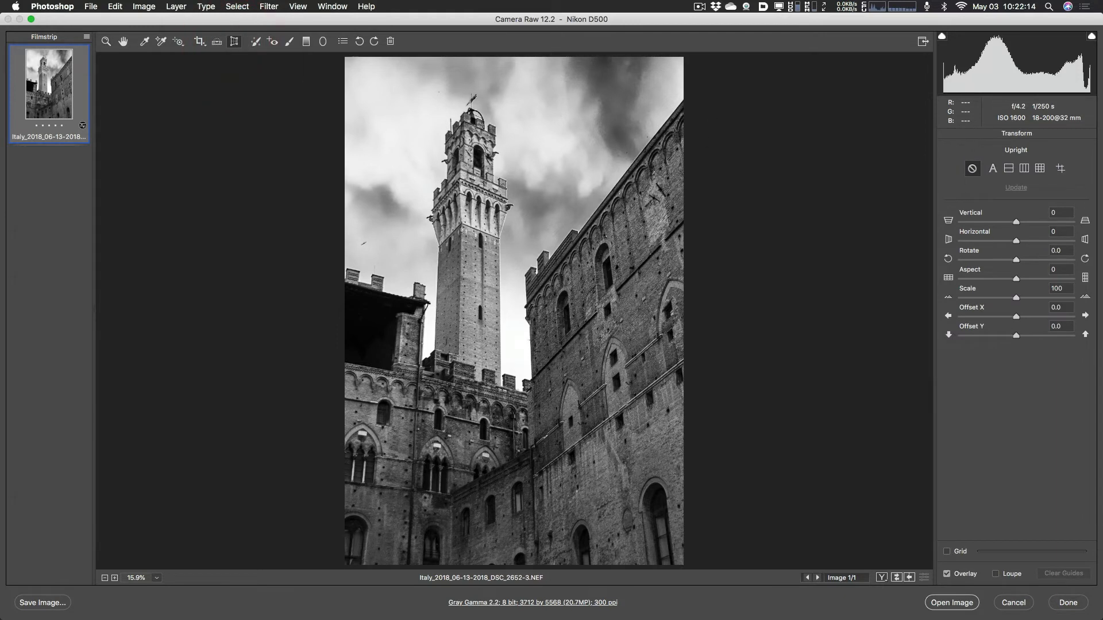
click(993, 167)
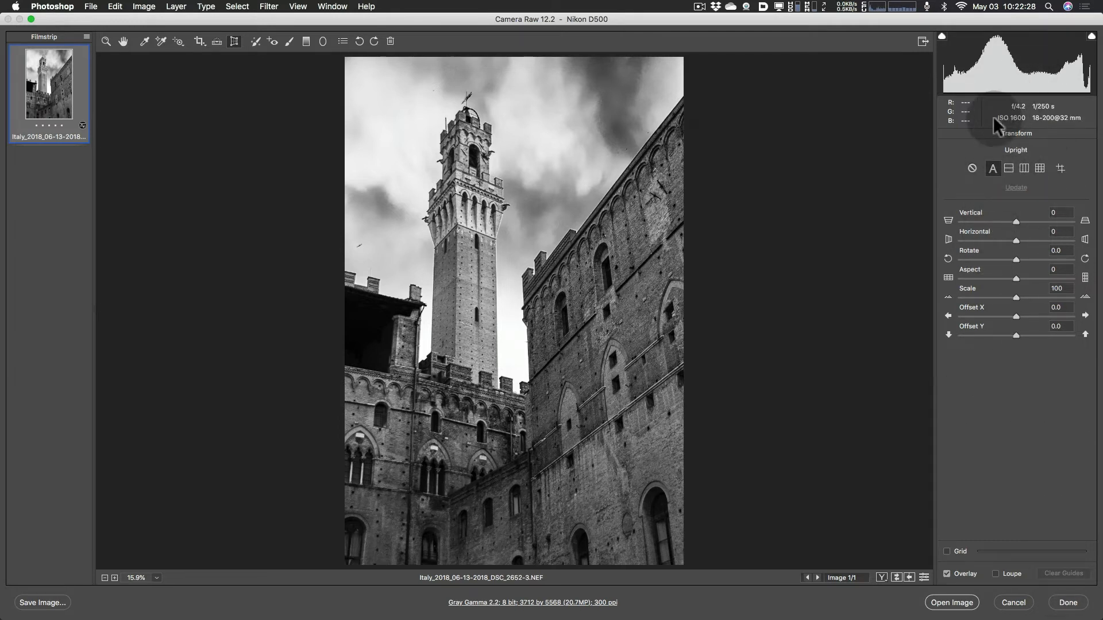
click(121, 42)
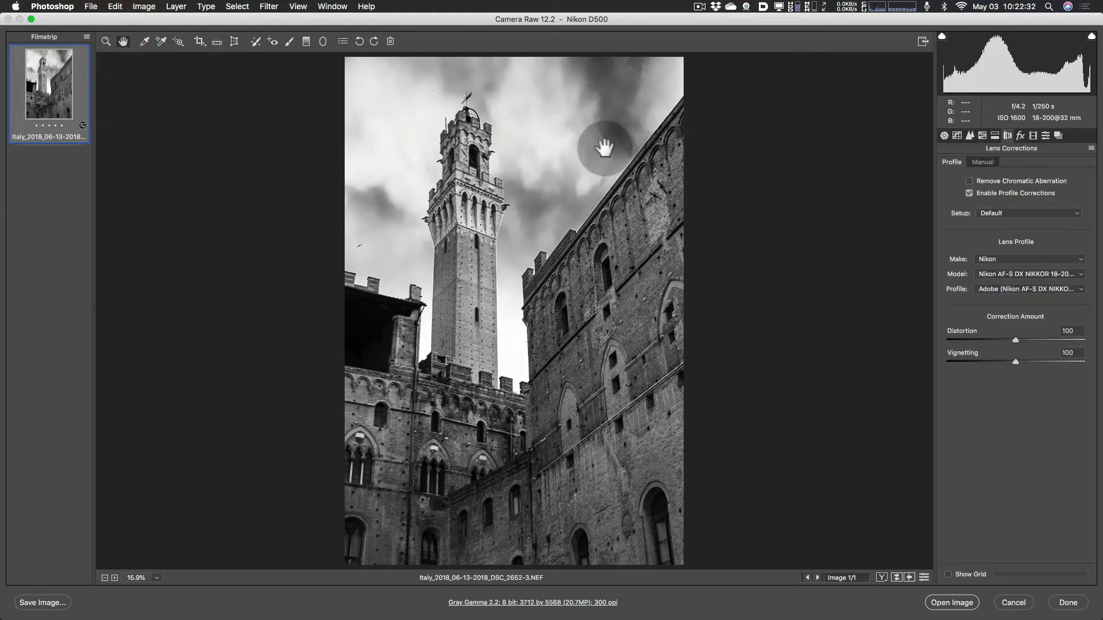
click(1019, 136)
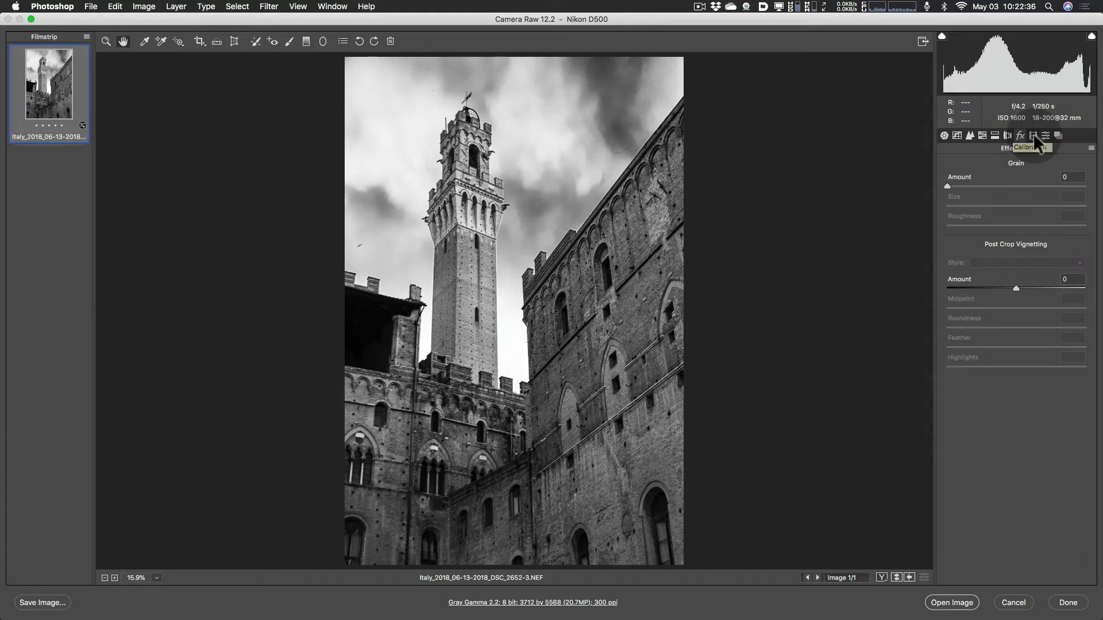
click(1033, 135)
click(1045, 136)
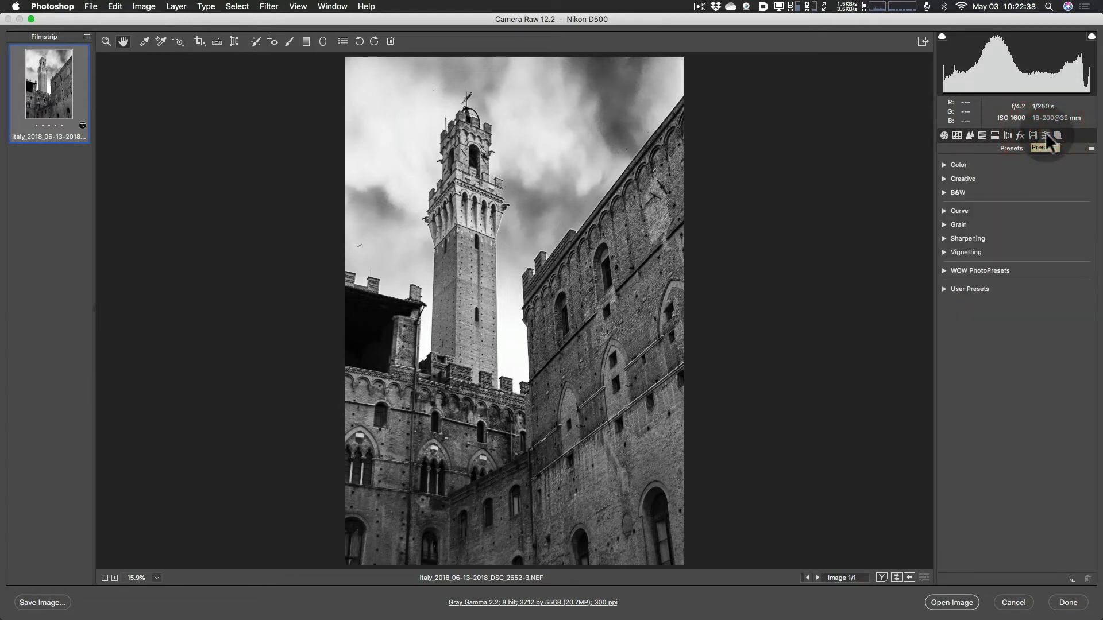
click(1056, 135)
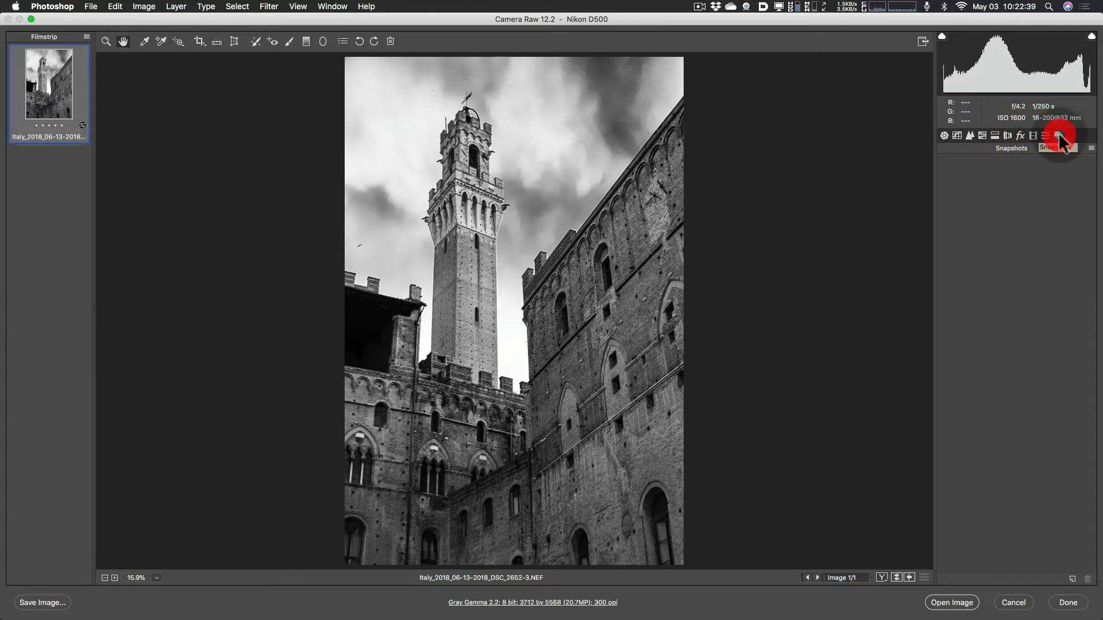
click(956, 138)
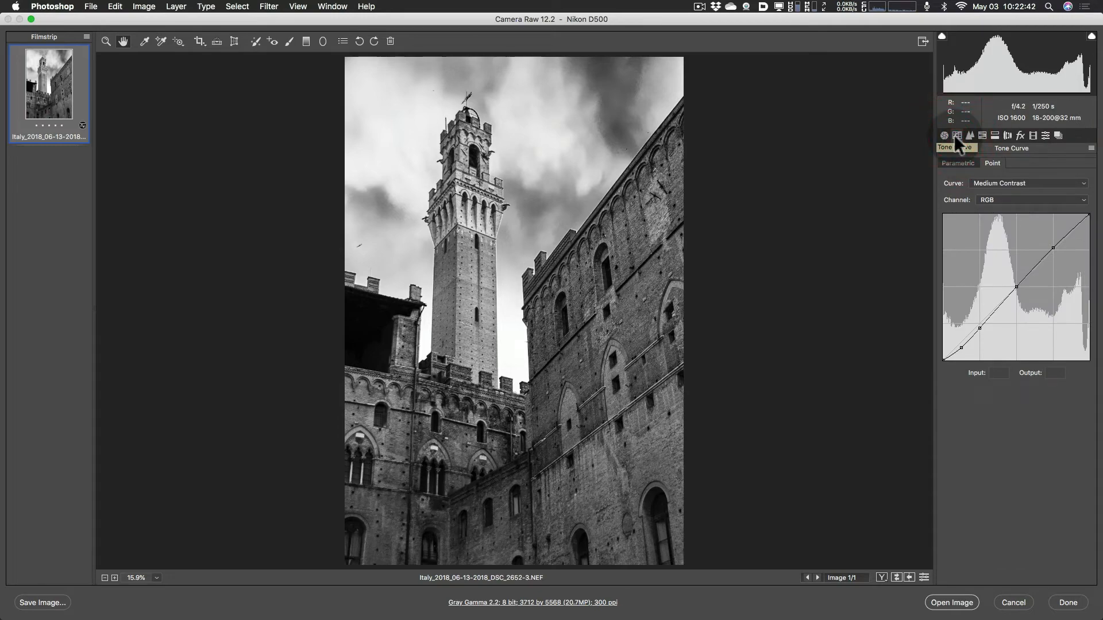
key(ctrl+Up)
click(362, 234)
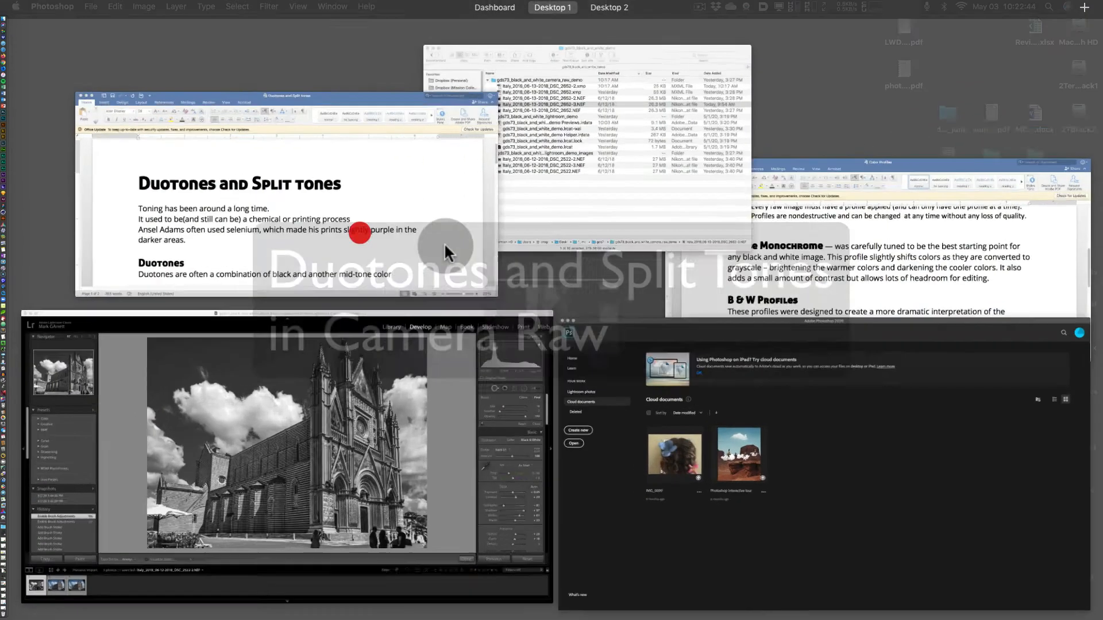
drag(660, 21, 672, 21)
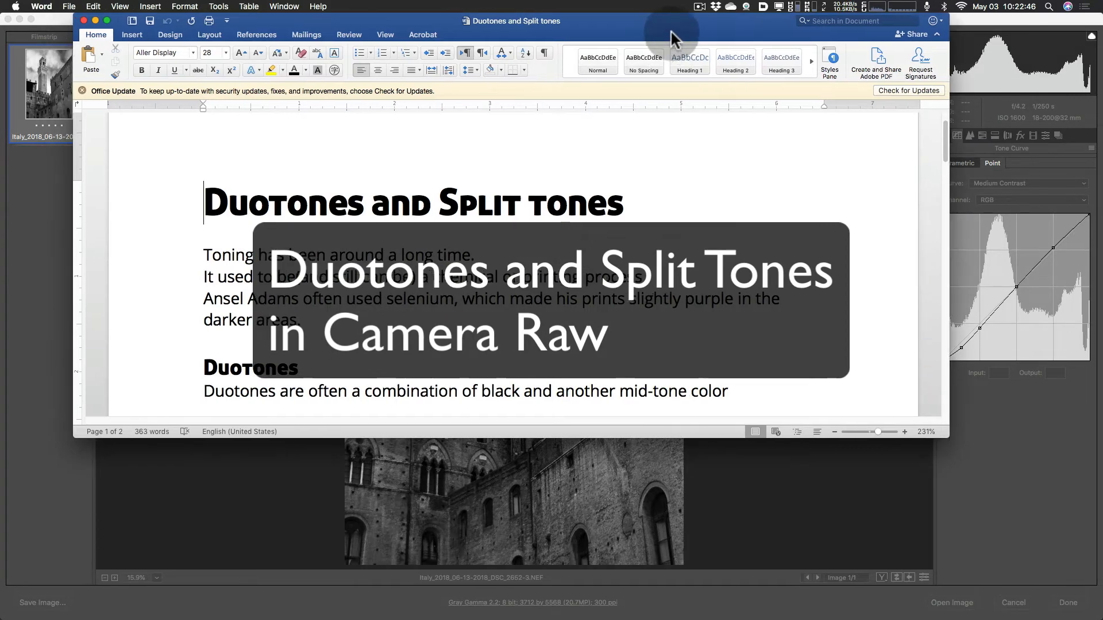
click(972, 19)
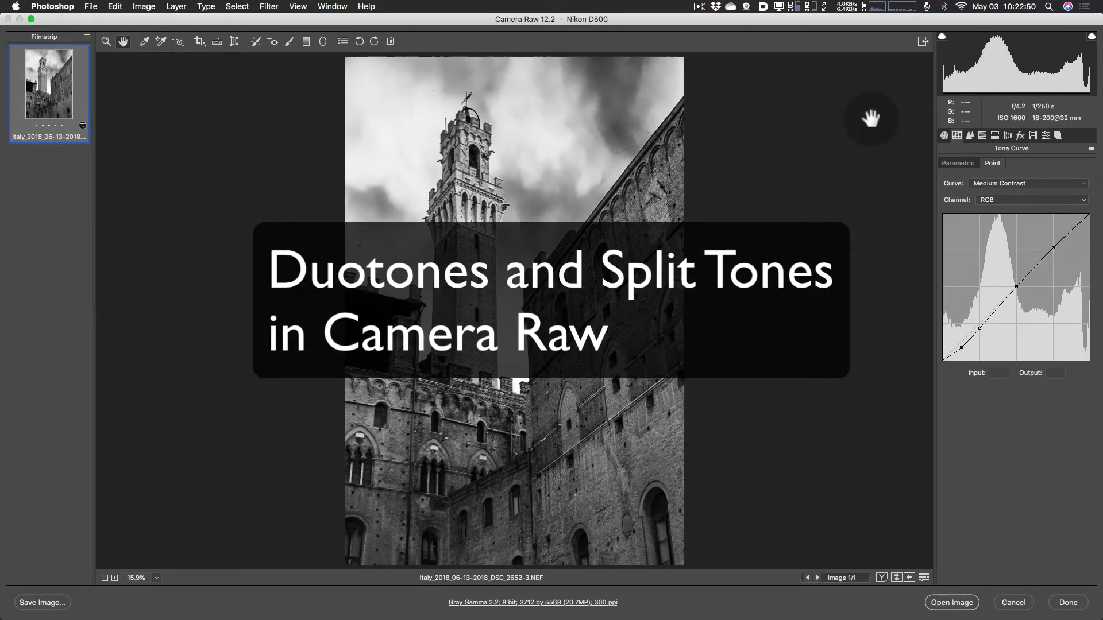
Step: Save the current black-and-white settings as a new snapshot named "Version 1"
click(1057, 136)
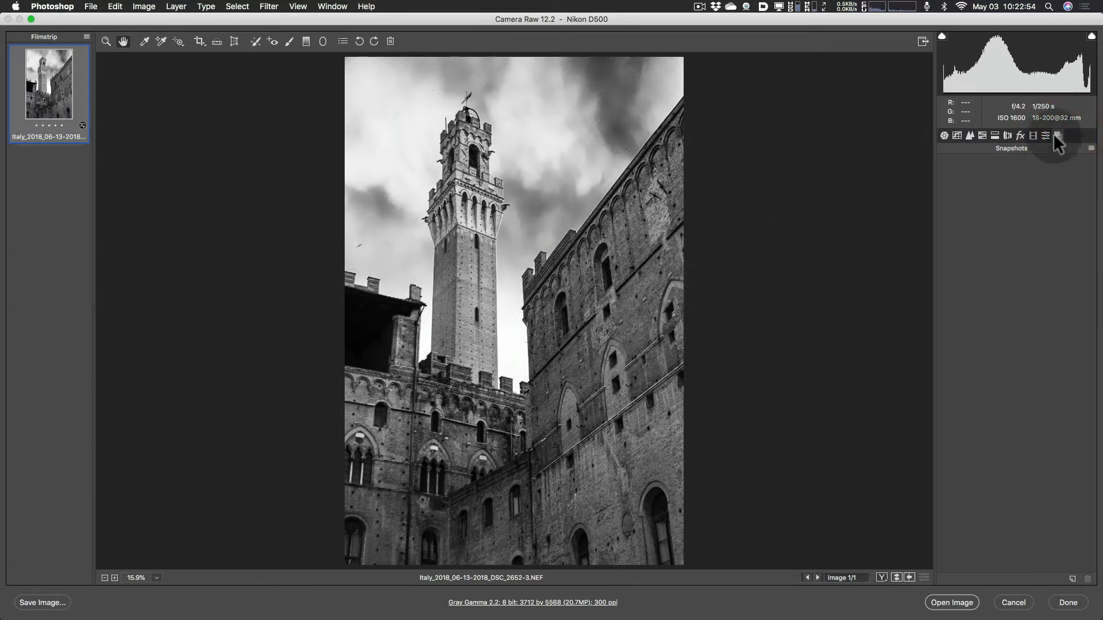
click(1071, 578)
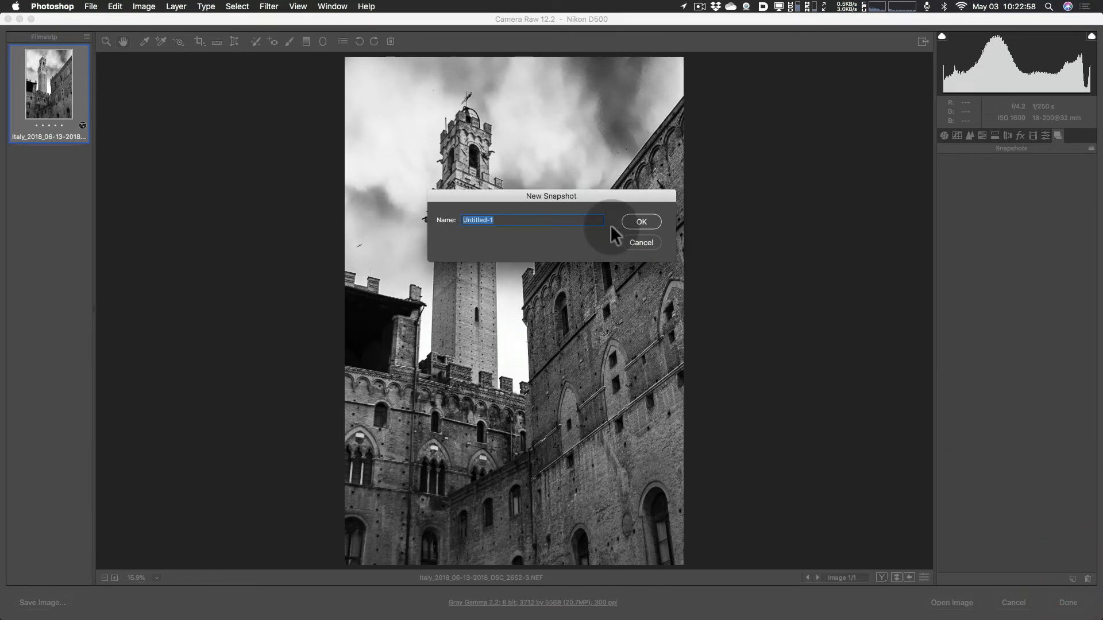
text(Veriosn)
key(BackSpace)
key(BackSpace)
key(BackSpace)
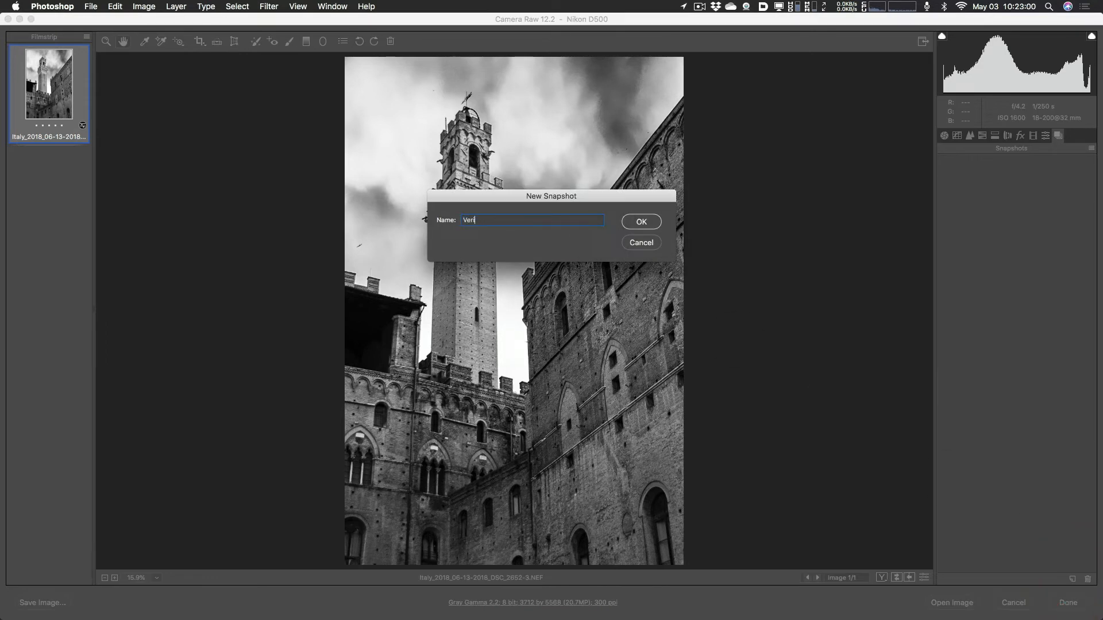
text(sion 1)
key(Return)
Step: Switch to the "Duotones and Split tones" document in Word and enlarge its window to show more of the text
middle_click(596, 219)
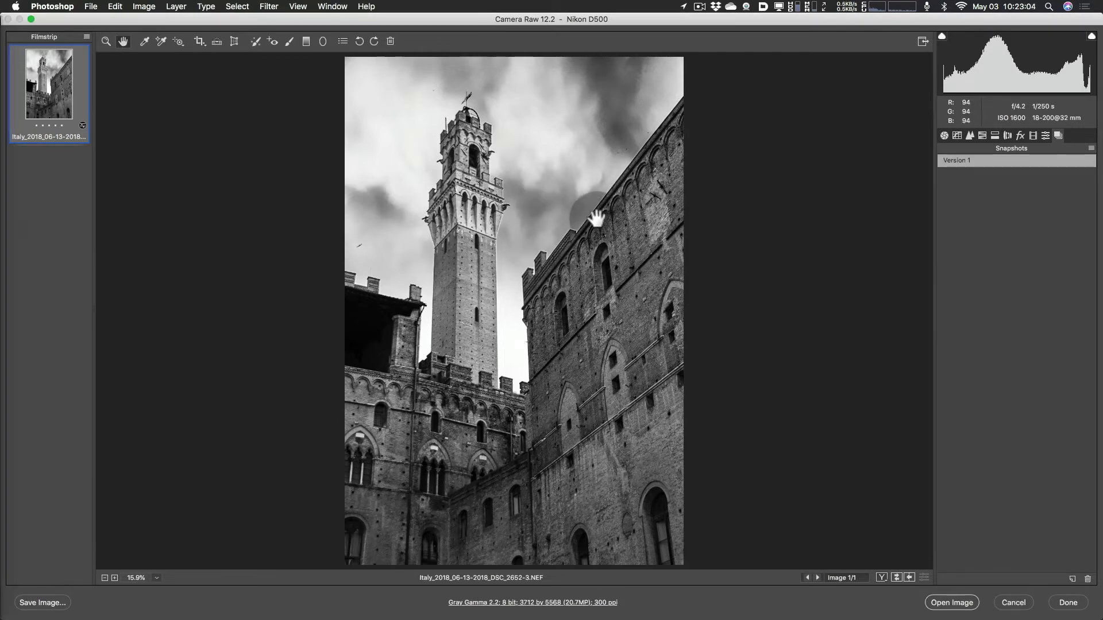
click(307, 244)
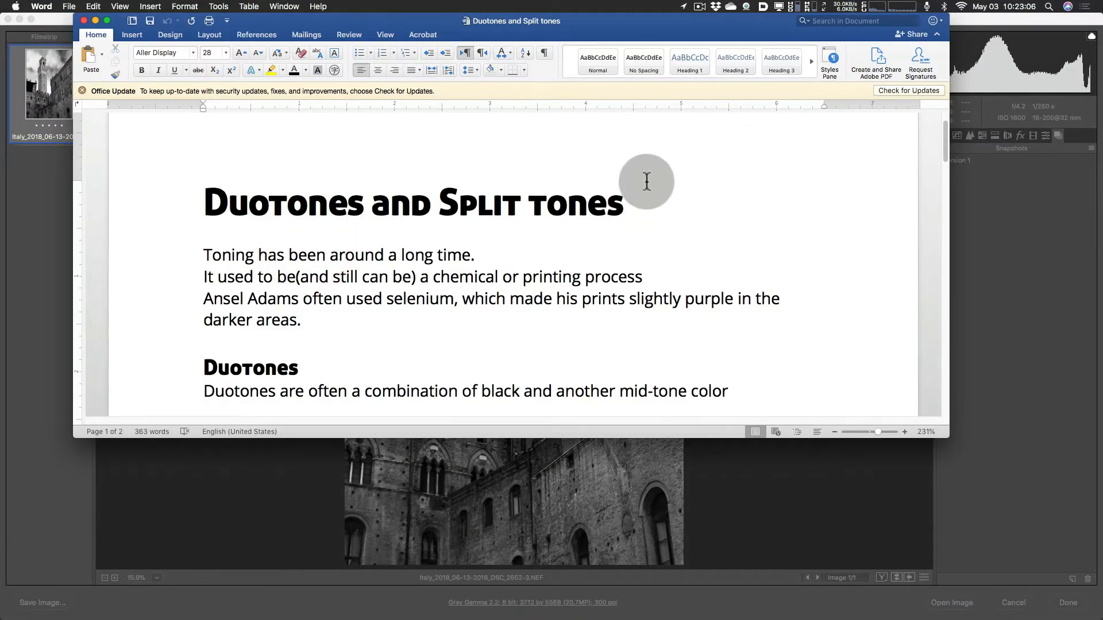
drag(644, 23, 660, 23)
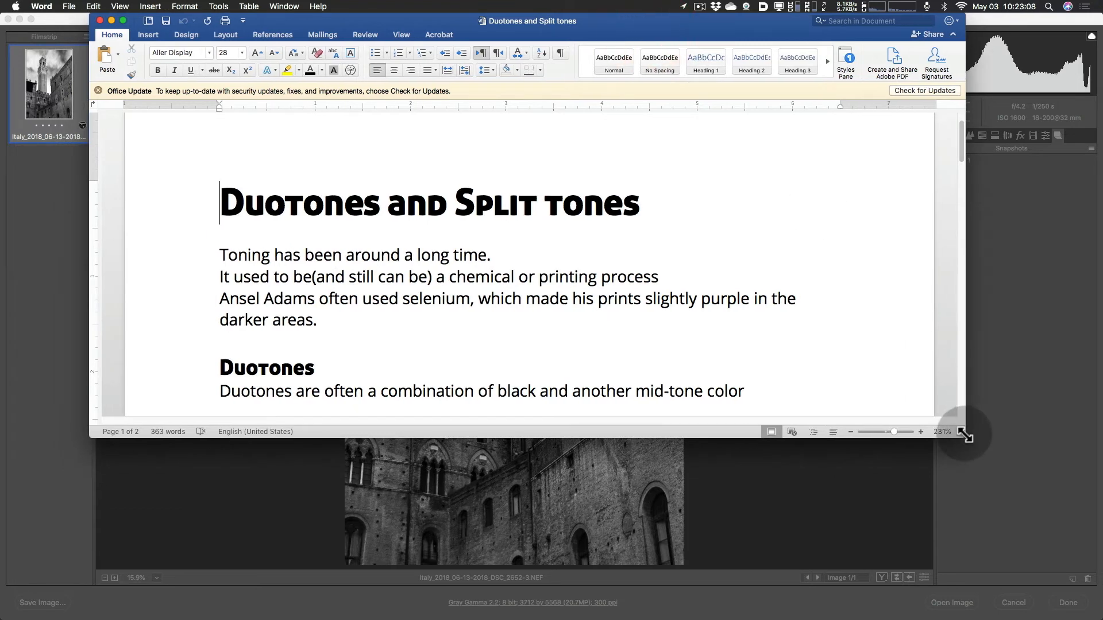
drag(965, 438, 968, 517)
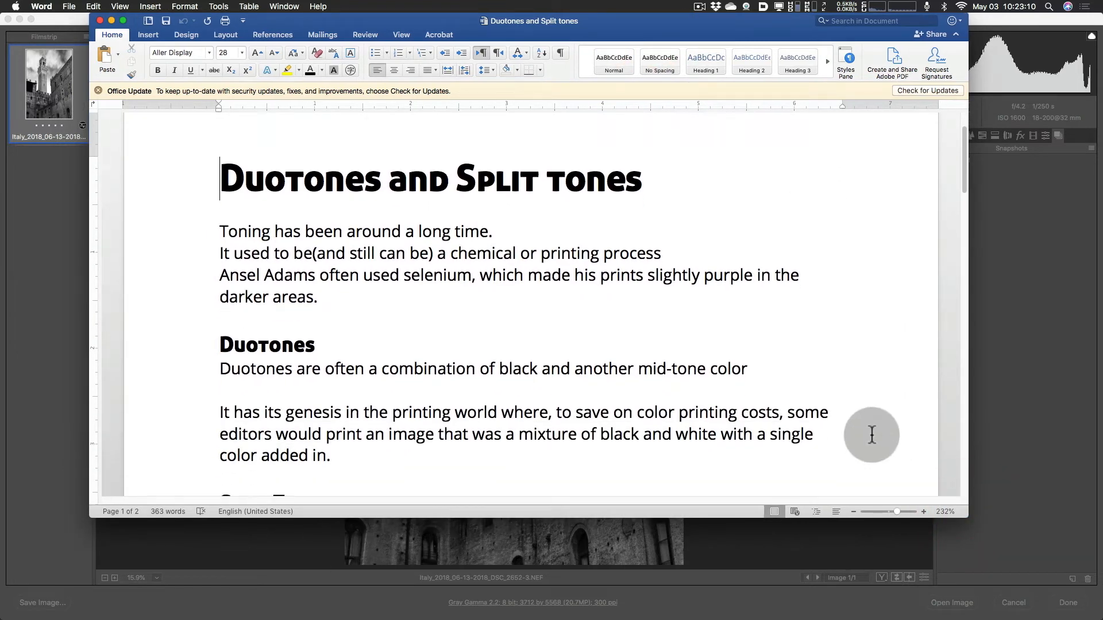
scroll(872, 437, down, 1)
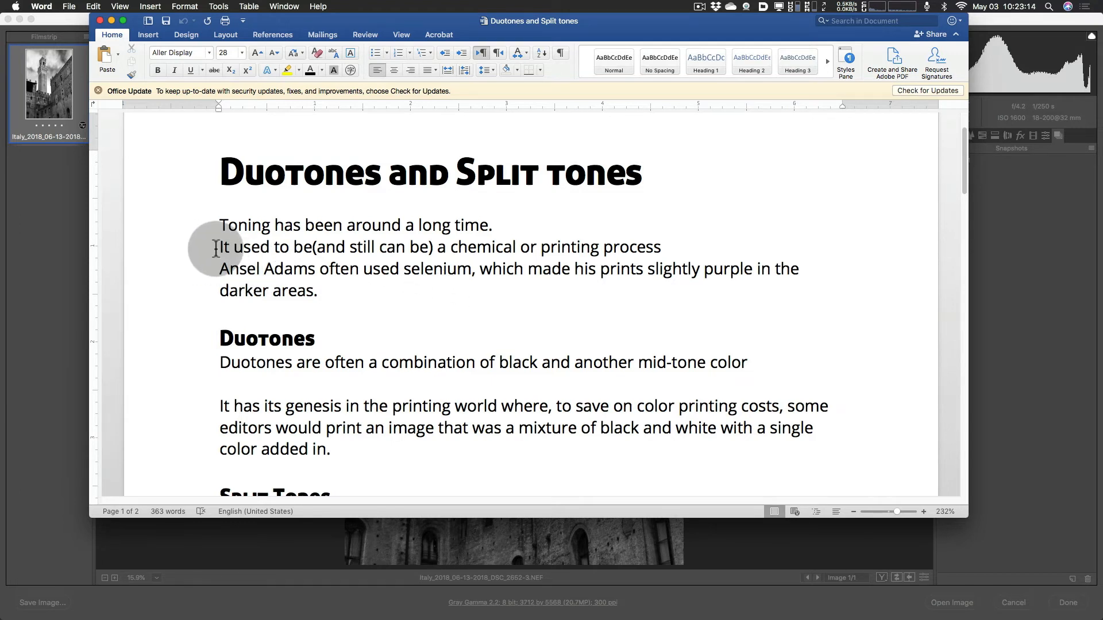
Step: Read the notes on selenium toning, the definition of duotones and their origin in printing, highlighting each passage
drag(217, 271, 327, 290)
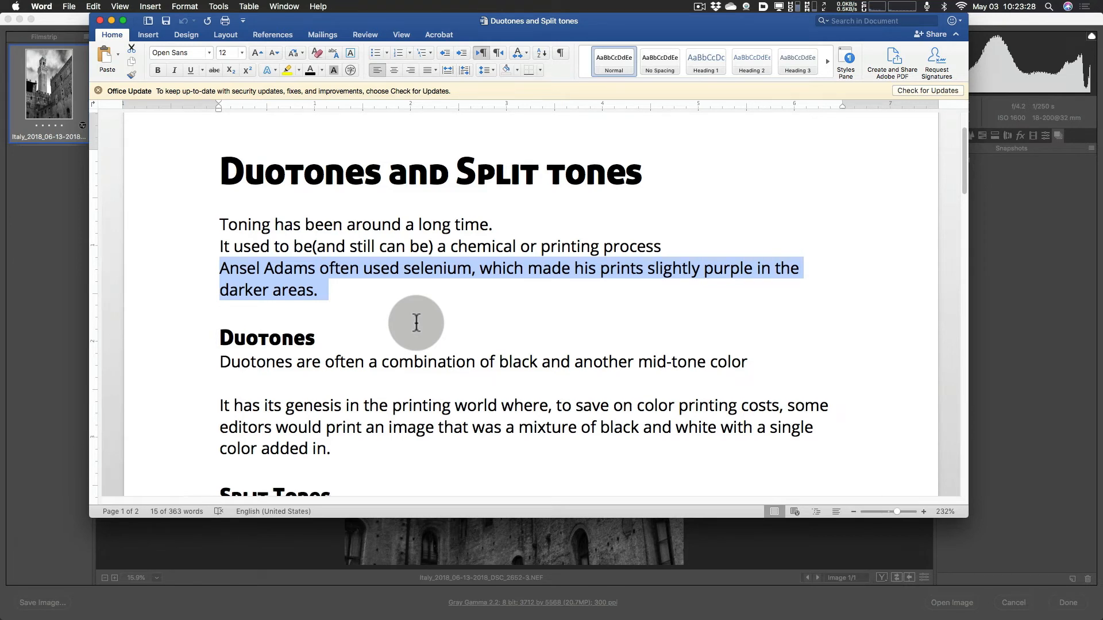
scroll(416, 323, down, 1)
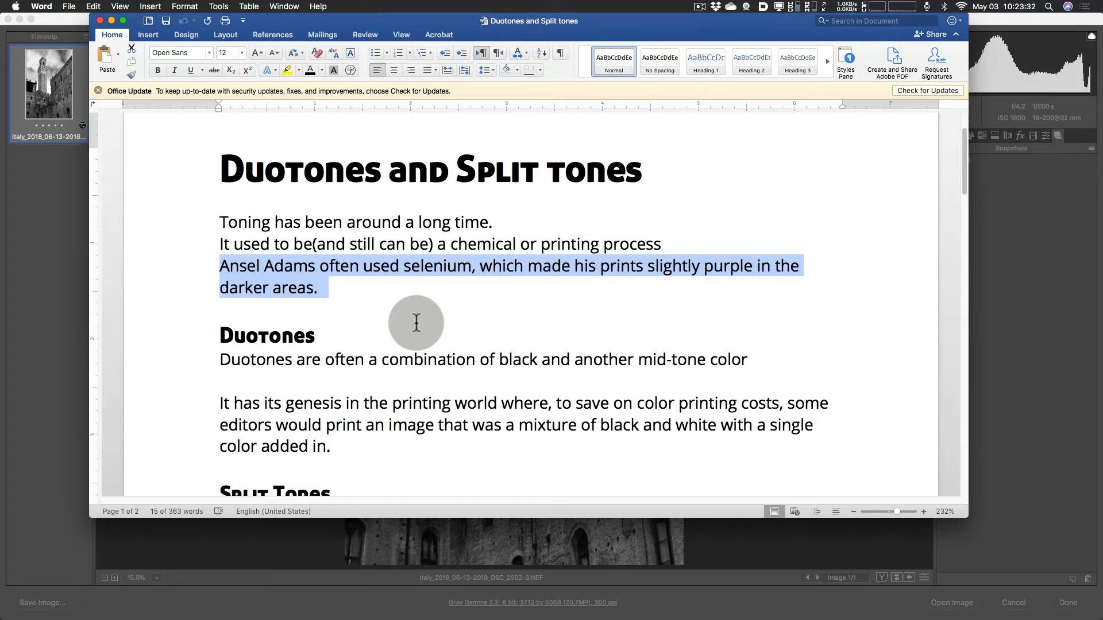
scroll(418, 323, down, 2)
click(758, 327)
drag(655, 327, 246, 322)
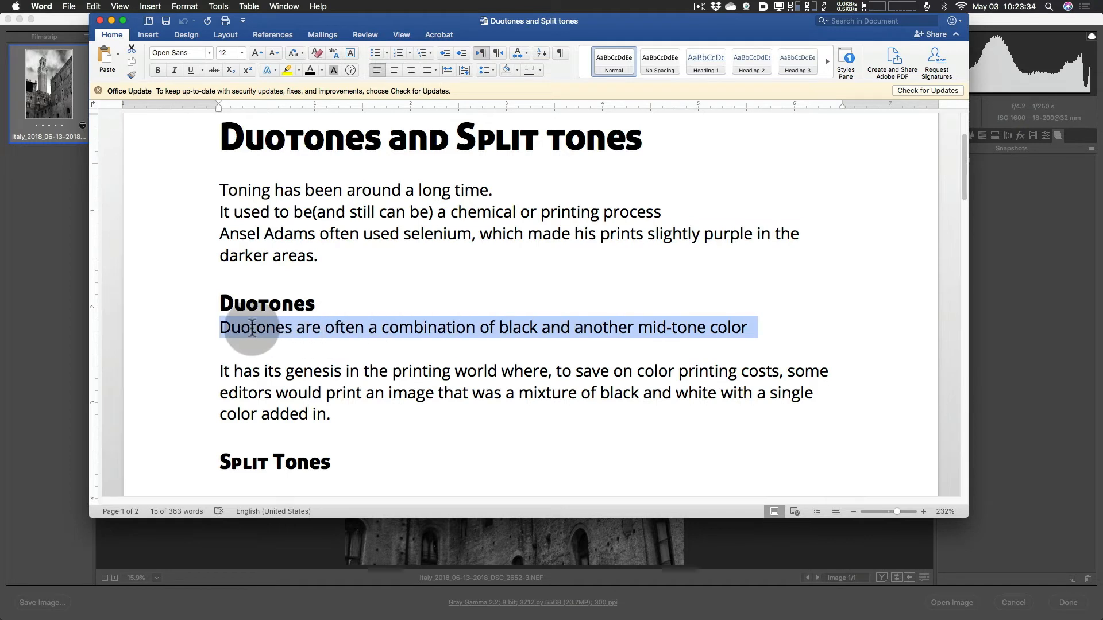
scroll(381, 351, down, 1)
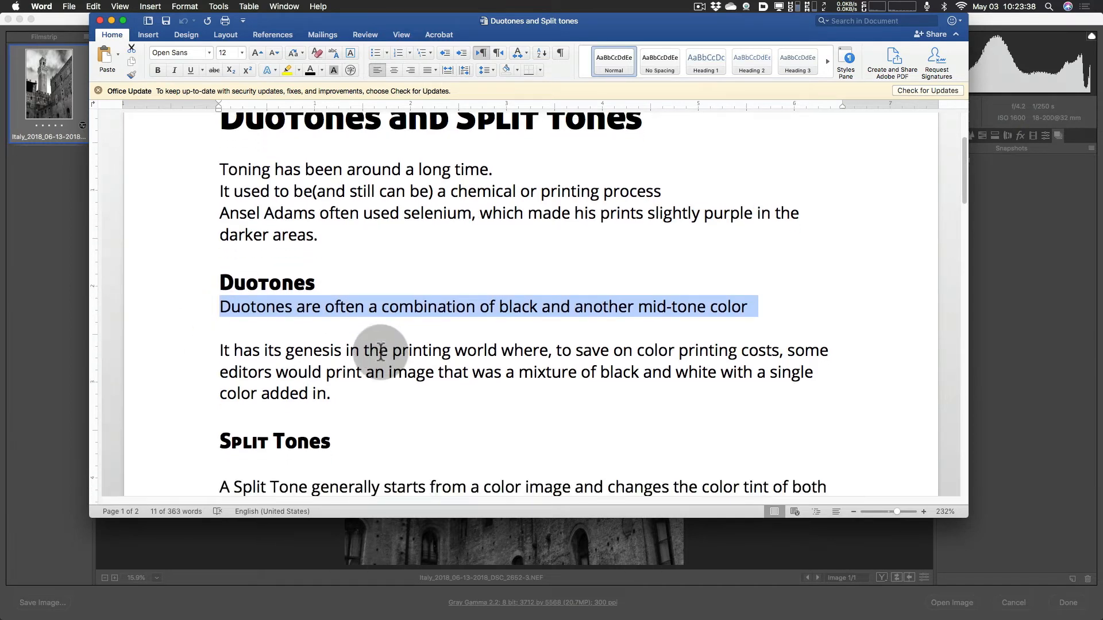
scroll(381, 352, down, 1)
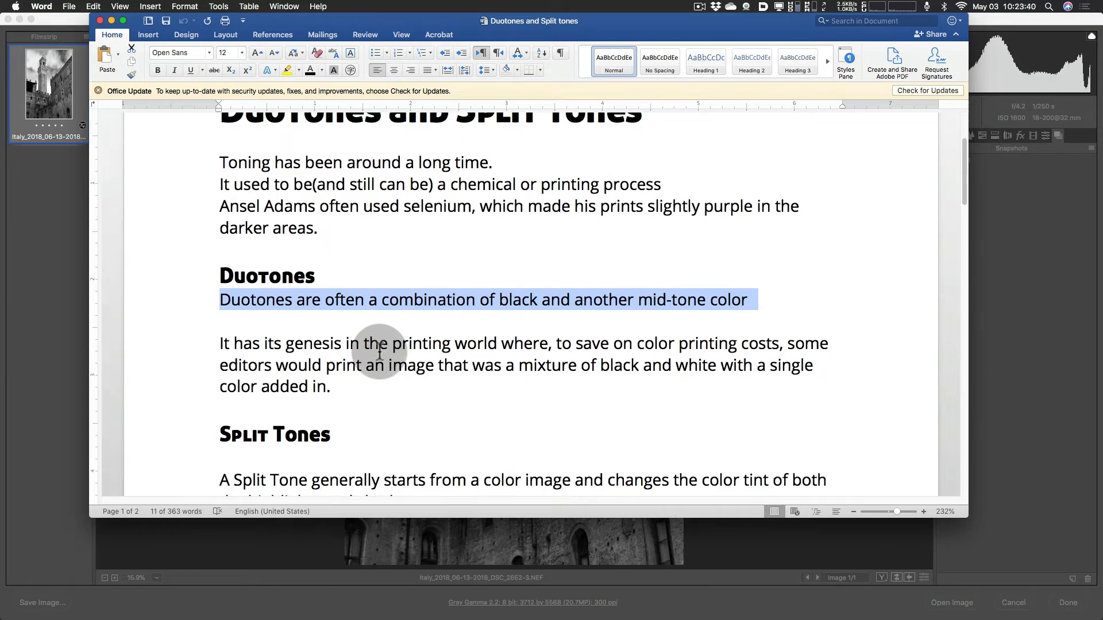
scroll(379, 353, down, 6)
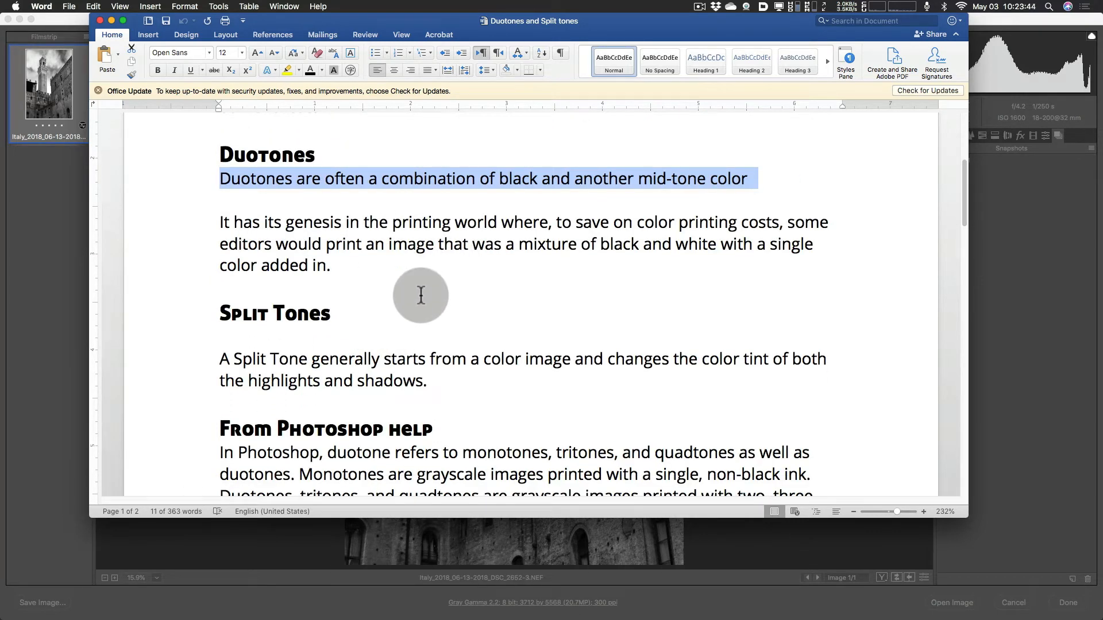
drag(338, 266, 222, 251)
Step: Read the split tone definition, highlighting it, and continue to the duotone explanation from Photoshop help
scroll(439, 414, down, 2)
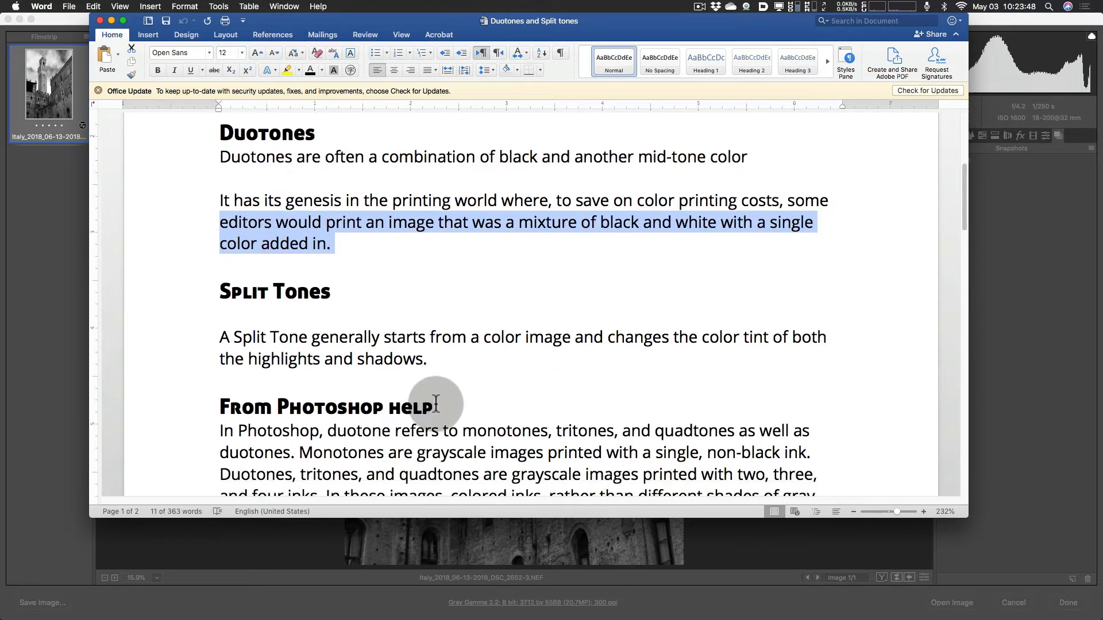
drag(432, 354, 220, 331)
scroll(482, 376, down, 2)
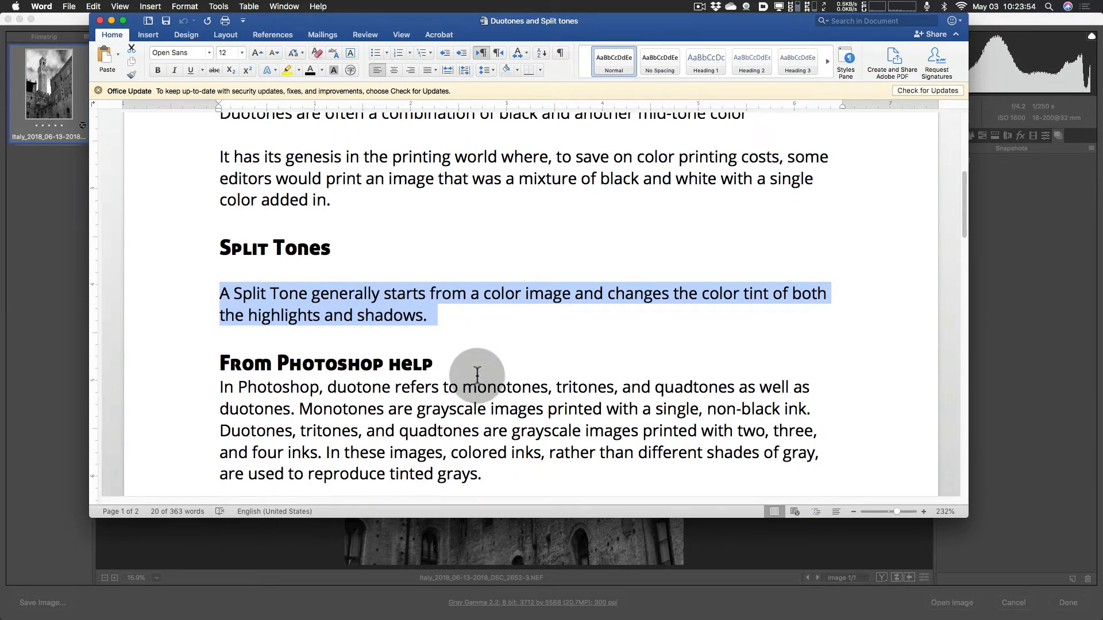
scroll(477, 374, down, 3)
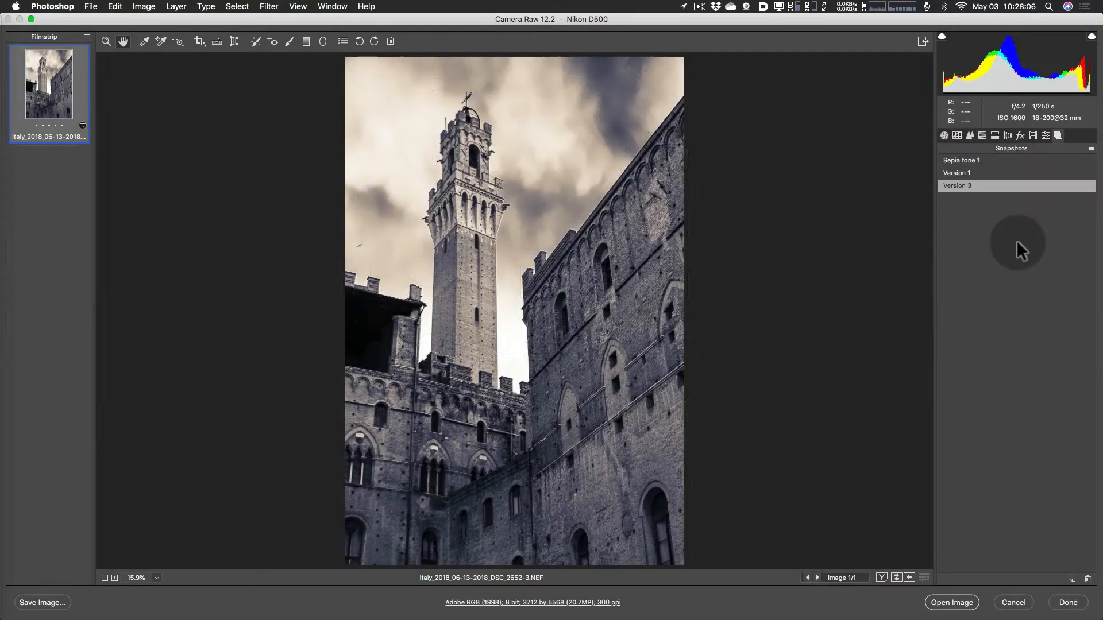
Step: Switch to Lightroom Classic and compare the unedited colour cathedral photo with its finished black-and-white version
key(ctrl+Up)
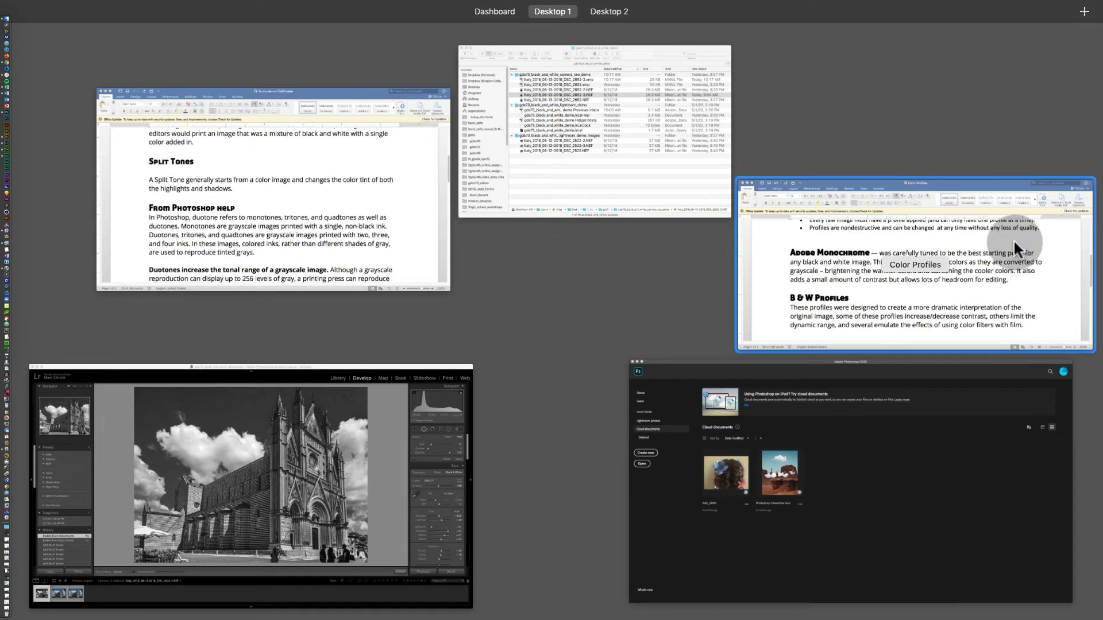
click(337, 423)
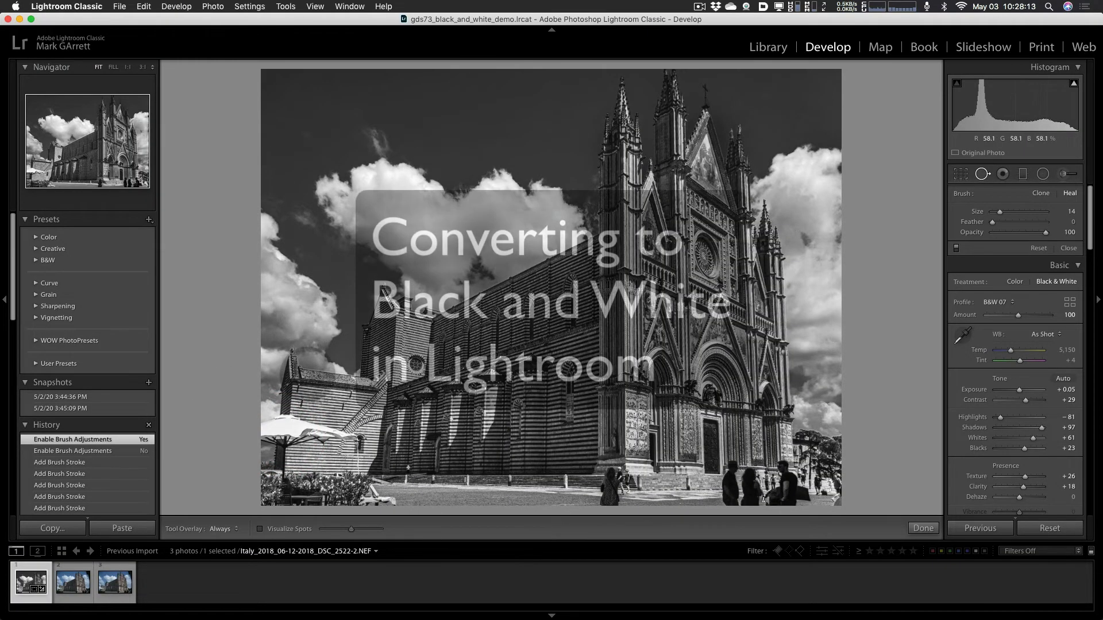
click(70, 585)
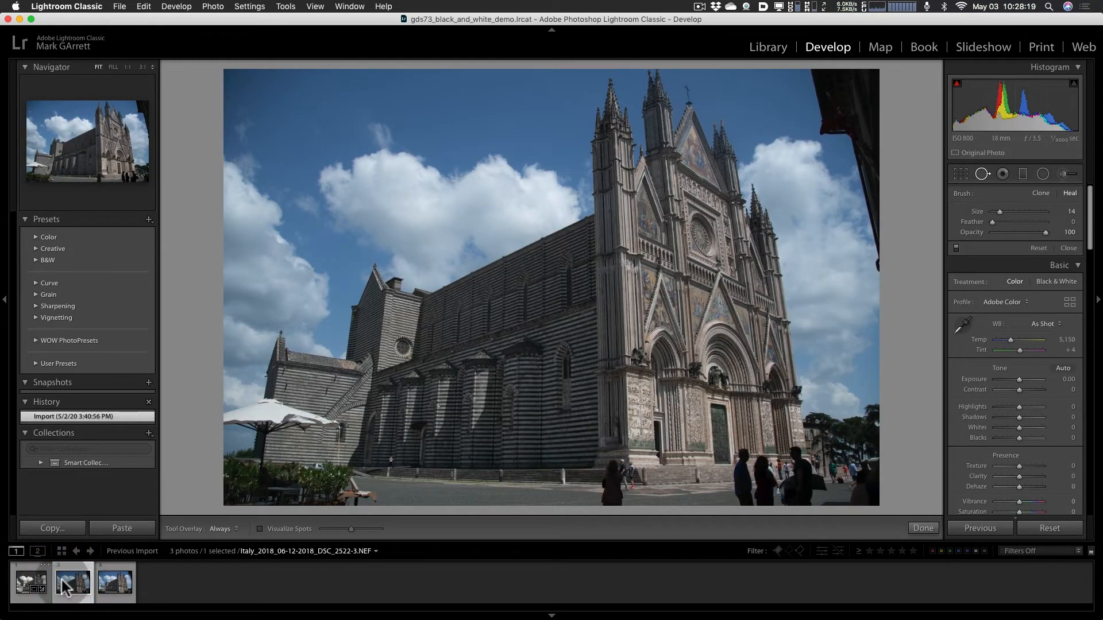
click(26, 582)
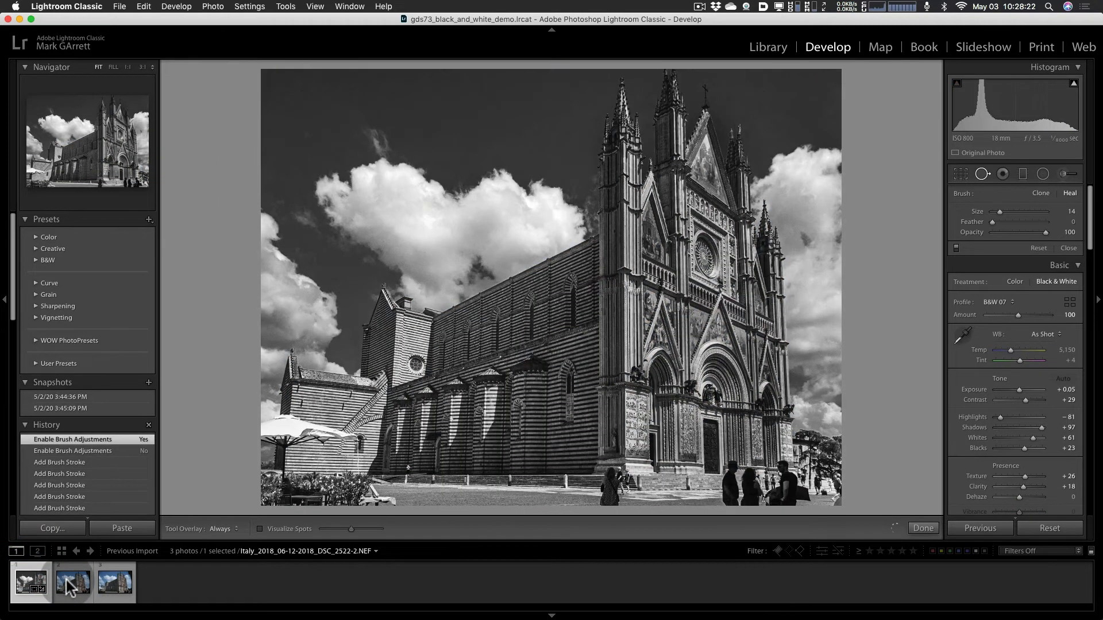
Step: Change the treatment of the unedited cathedral photo Italy_2018_06-12-2018_DSC_2522-3.NEF to Black & White
click(67, 583)
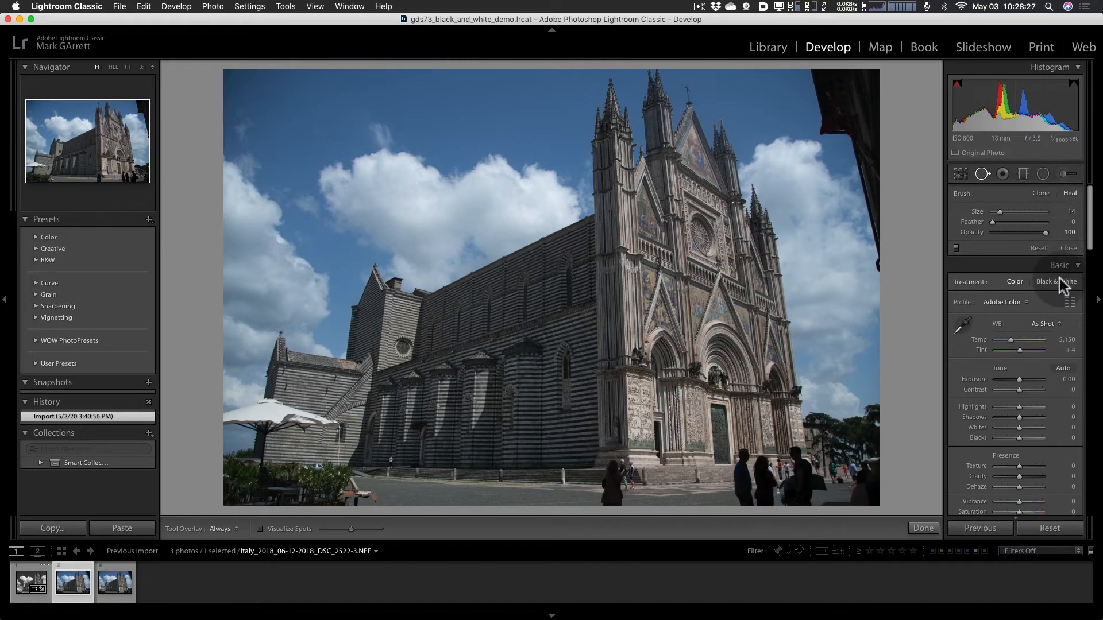
key(alt)
click(1059, 279)
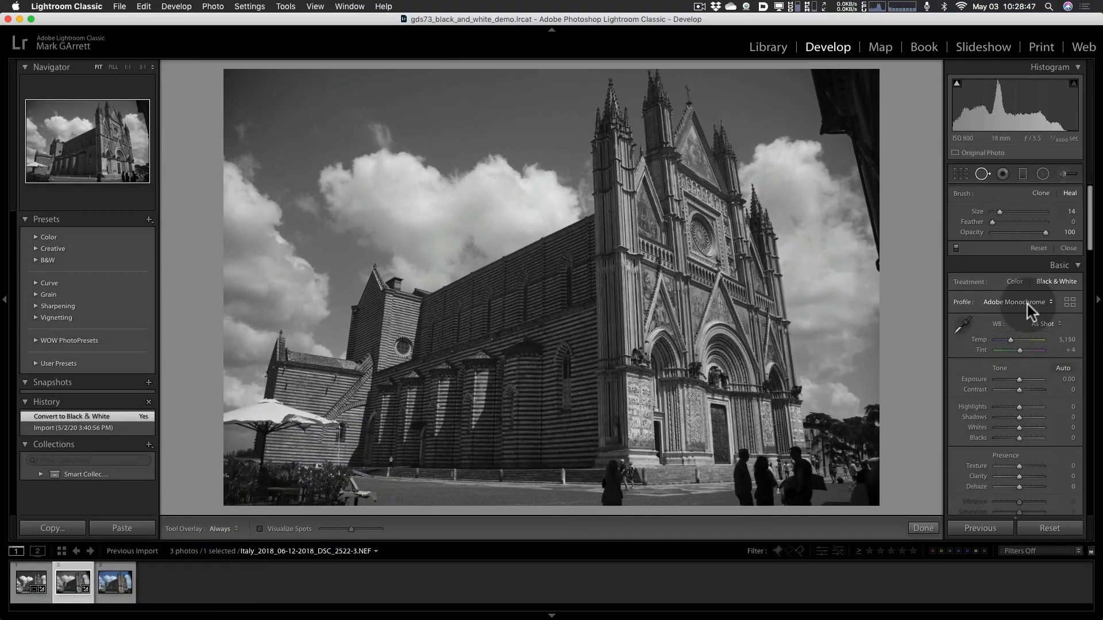
Step: Apply the B&W 09 profile to the cathedral photo and set its amount to 113
click(1026, 304)
click(1011, 321)
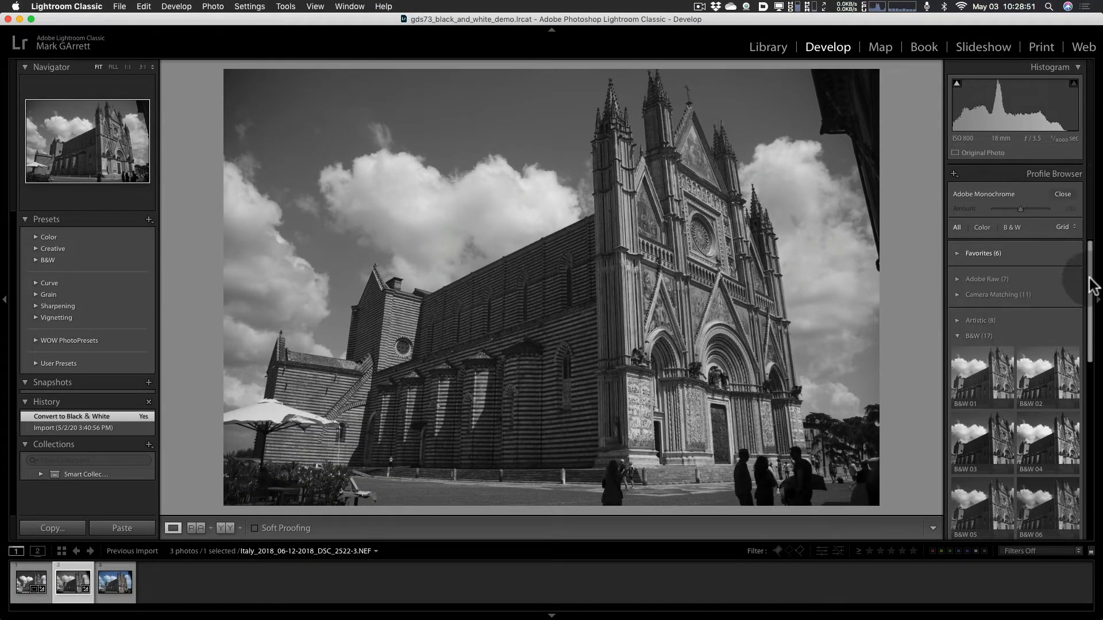
drag(1091, 284, 1090, 347)
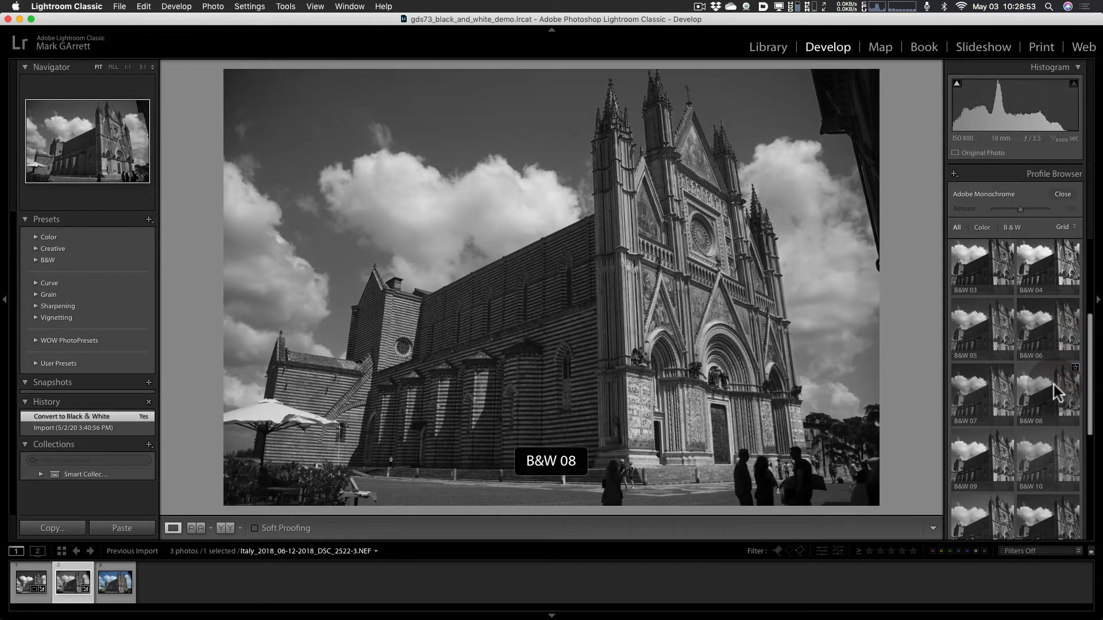
click(965, 458)
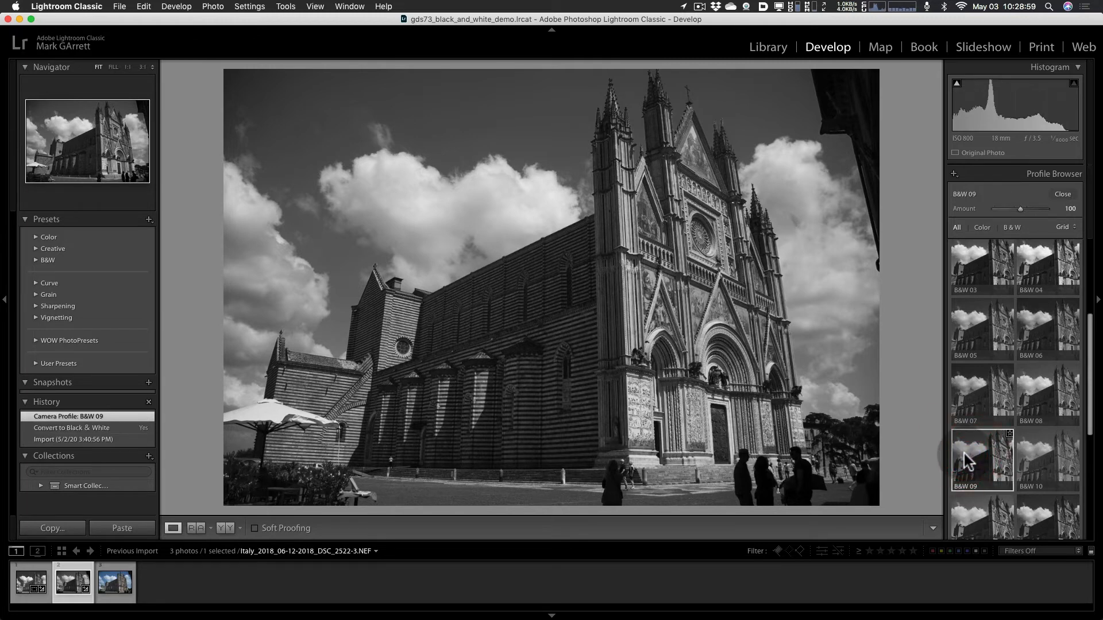
click(938, 301)
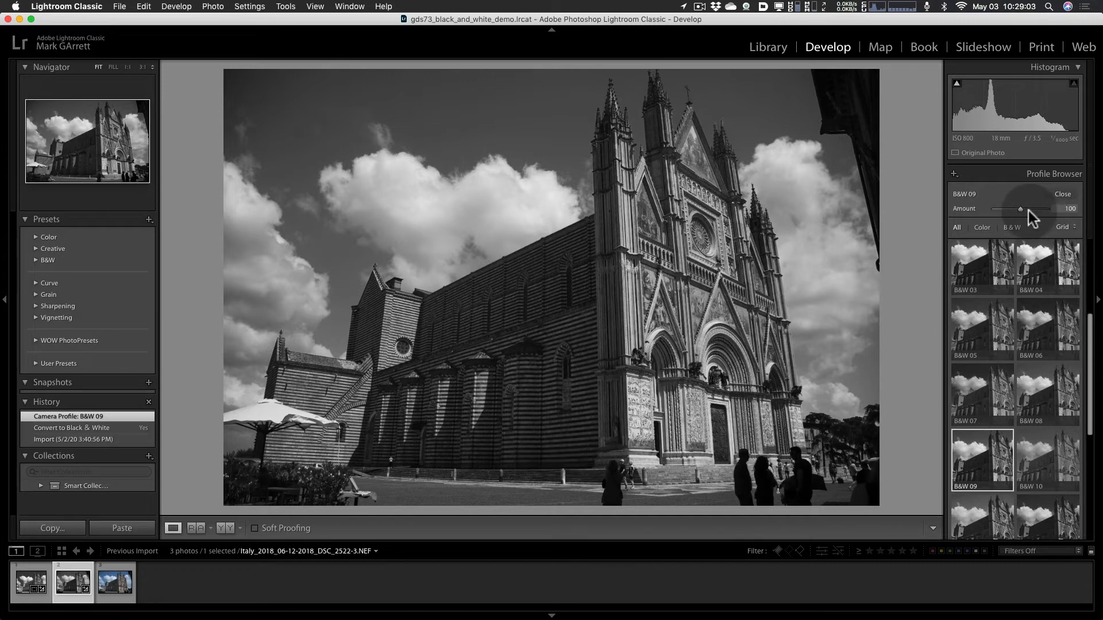
mouse_move(1018, 208)
mouse_down()
mouse_move(996, 208)
mouse_move(1055, 209)
mouse_move(1022, 211)
mouse_up()
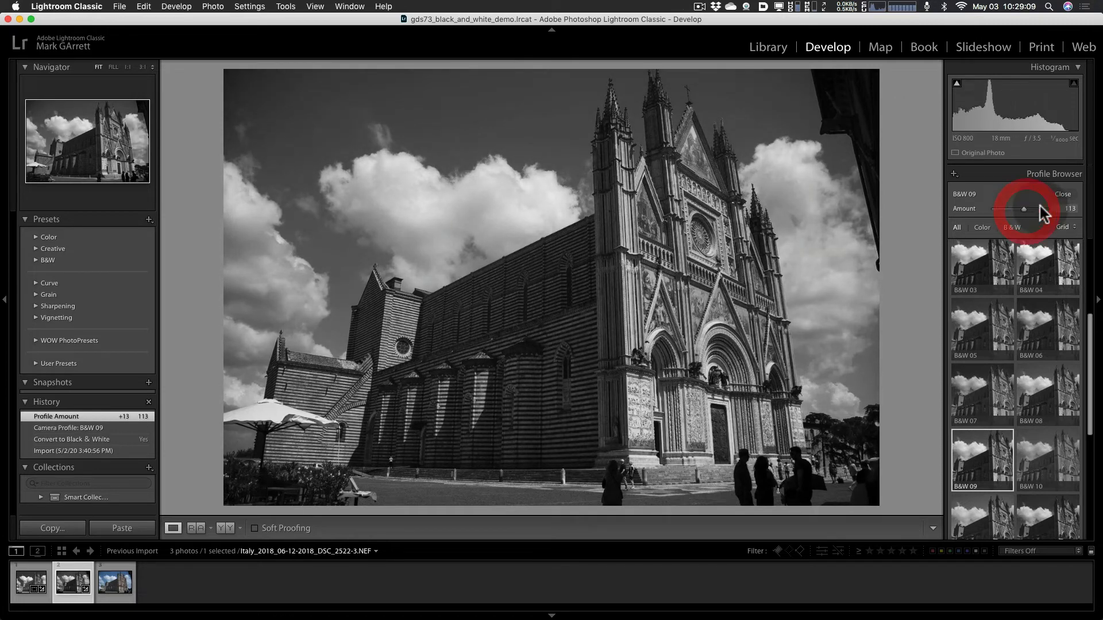
click(1060, 195)
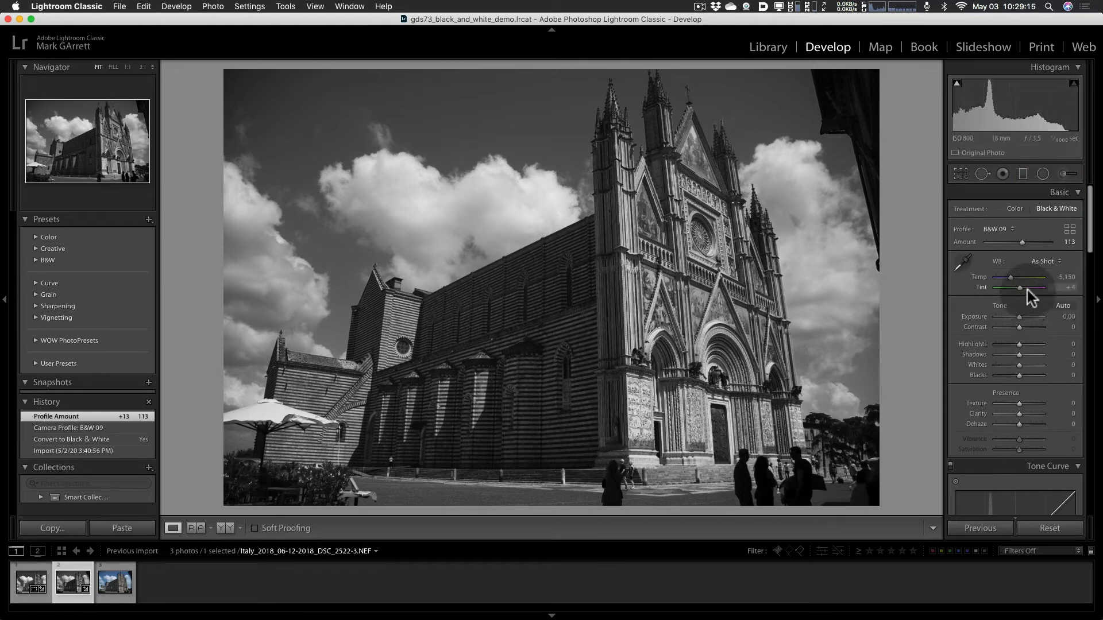
Step: Apply Auto Upright to correct the cathedral's perspective, and crop the photo's sides to remove the white corner areas
drag(1090, 223, 1090, 439)
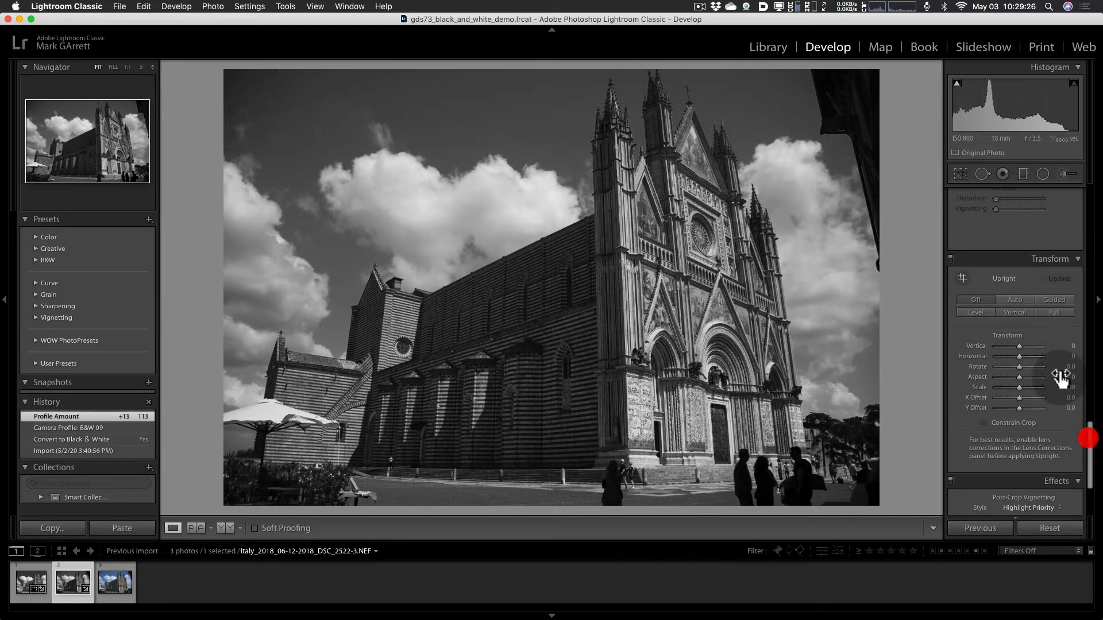
click(1009, 300)
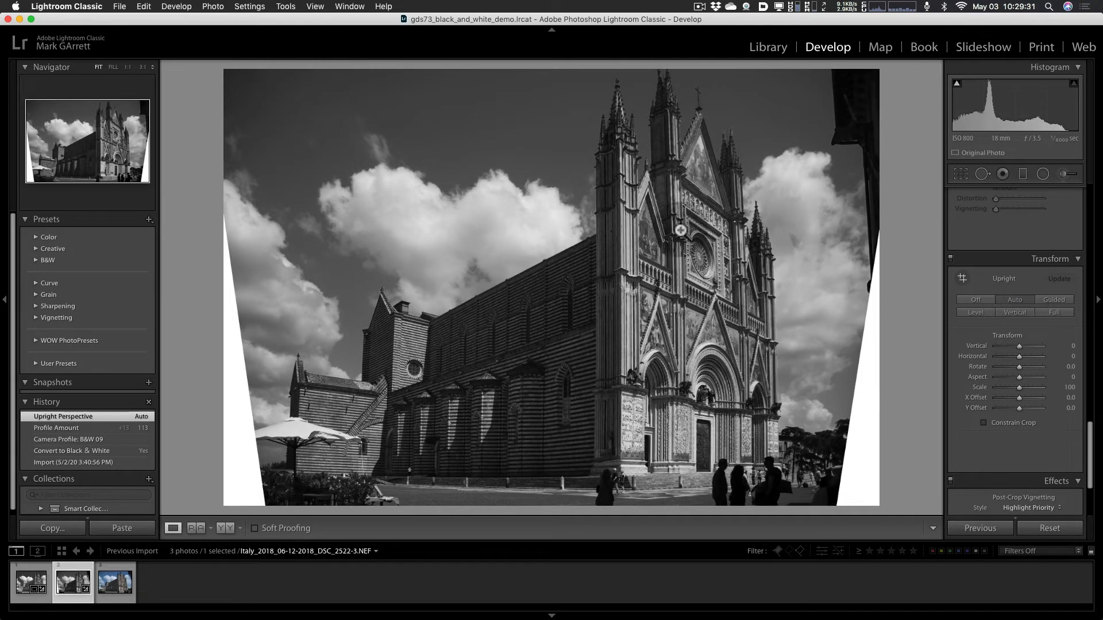
click(962, 175)
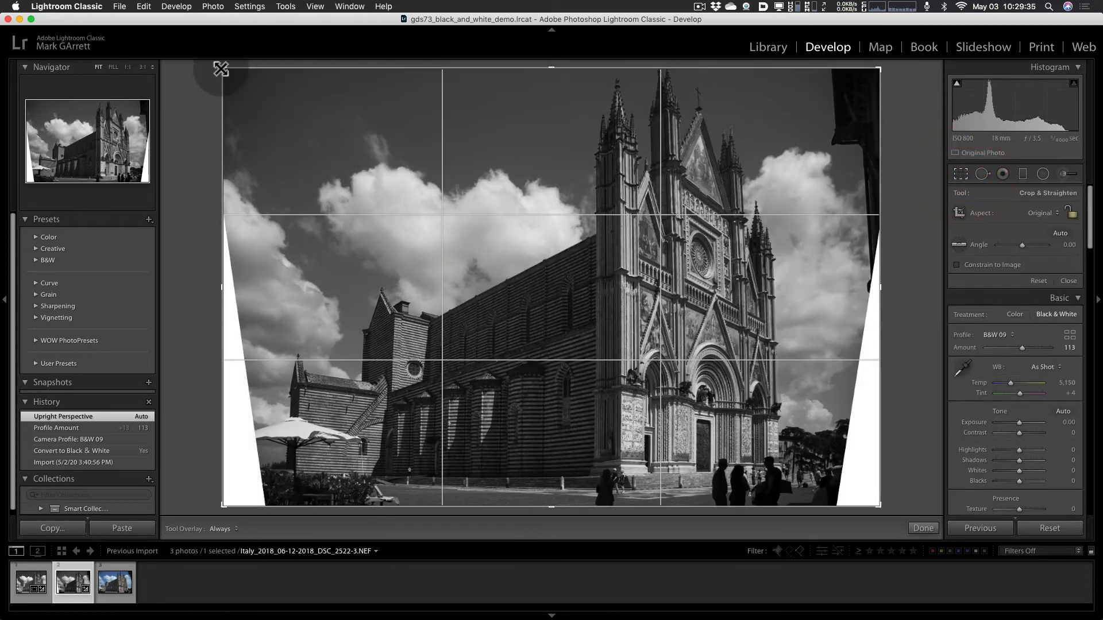
drag(221, 69, 244, 71)
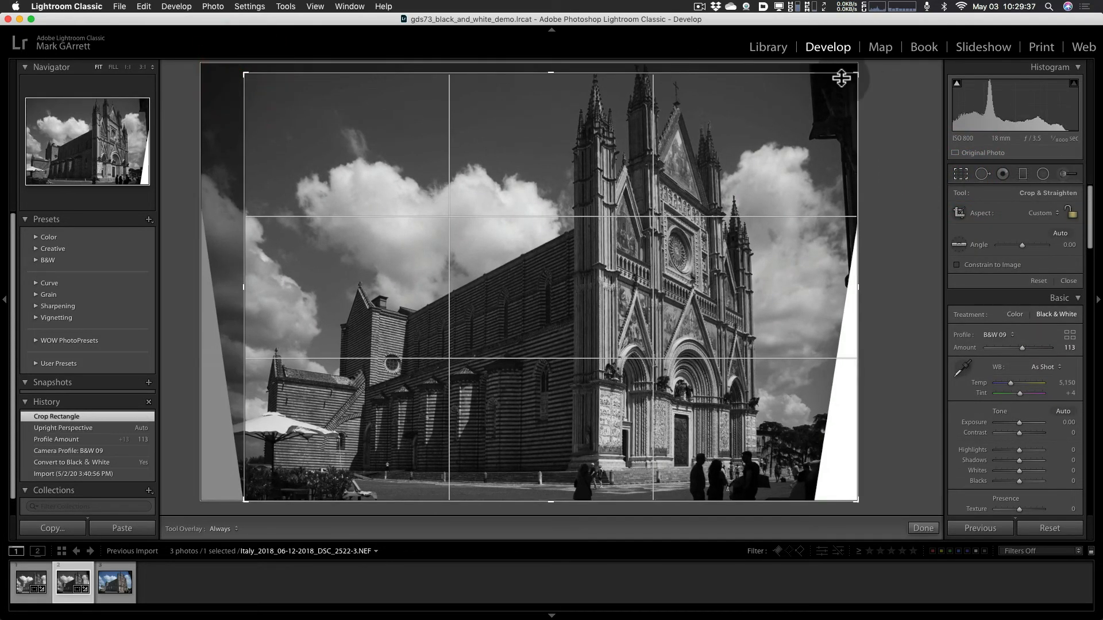
drag(858, 76, 834, 74)
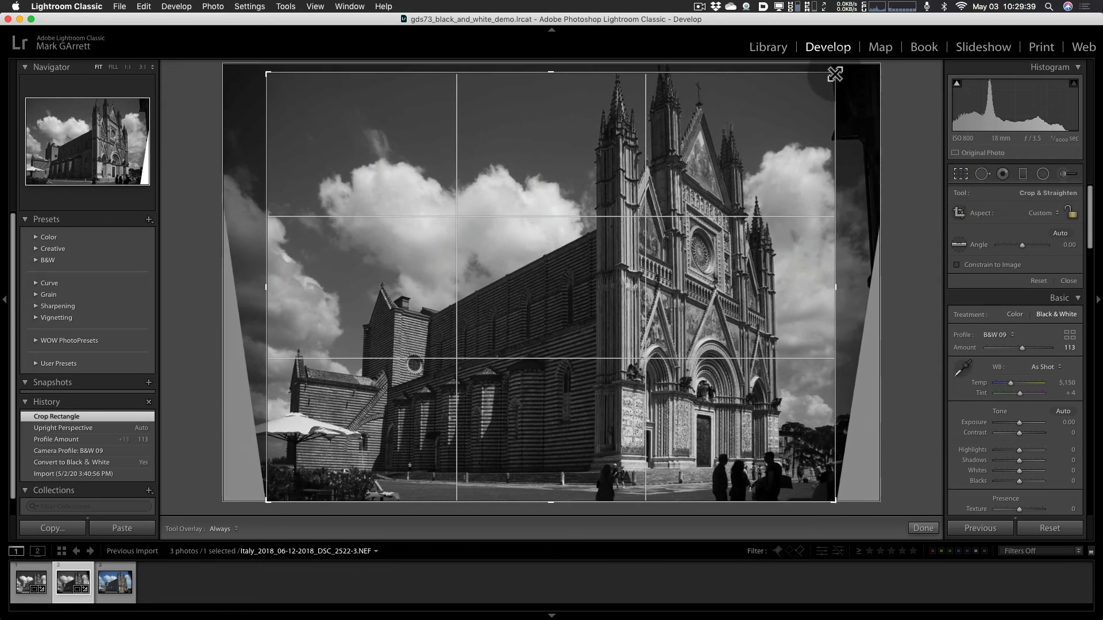
drag(546, 74, 549, 66)
key(Return)
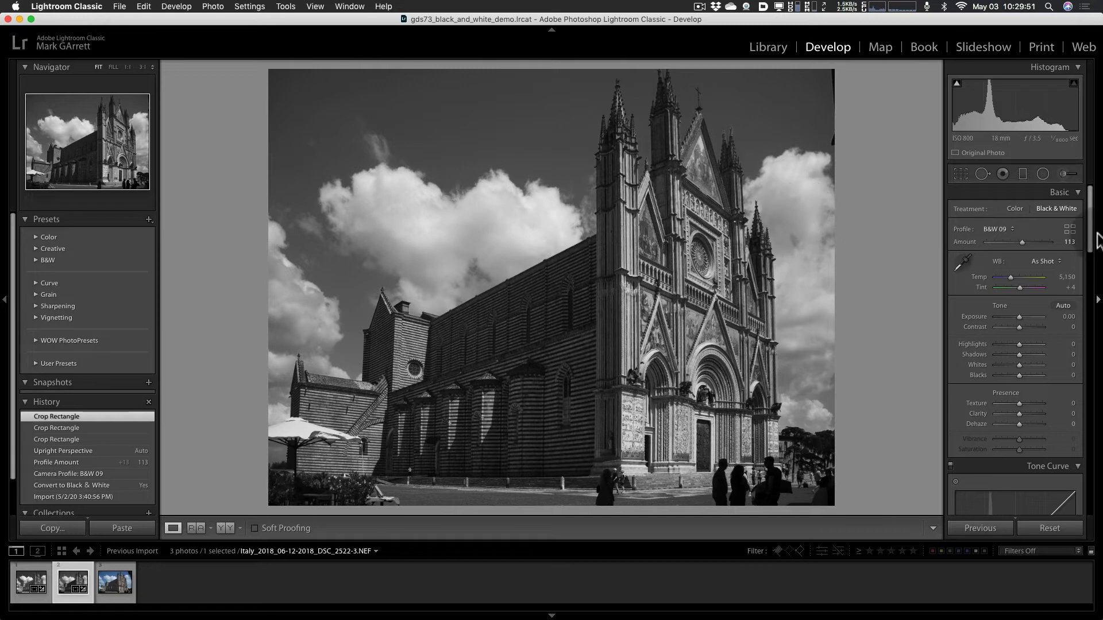
Step: Set Exposure to +0.85, Shadows to +62, Whites to +34, Blacks to +4, Texture to +35 and Clarity to +29
scroll(1090, 234, down, 2)
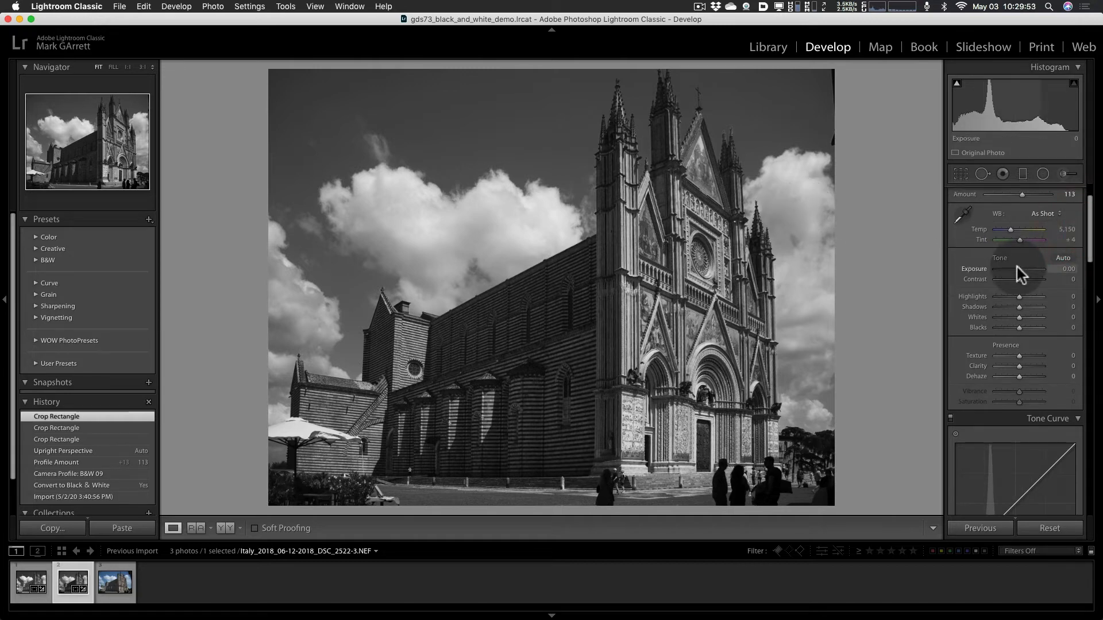
drag(1018, 270, 1022, 270)
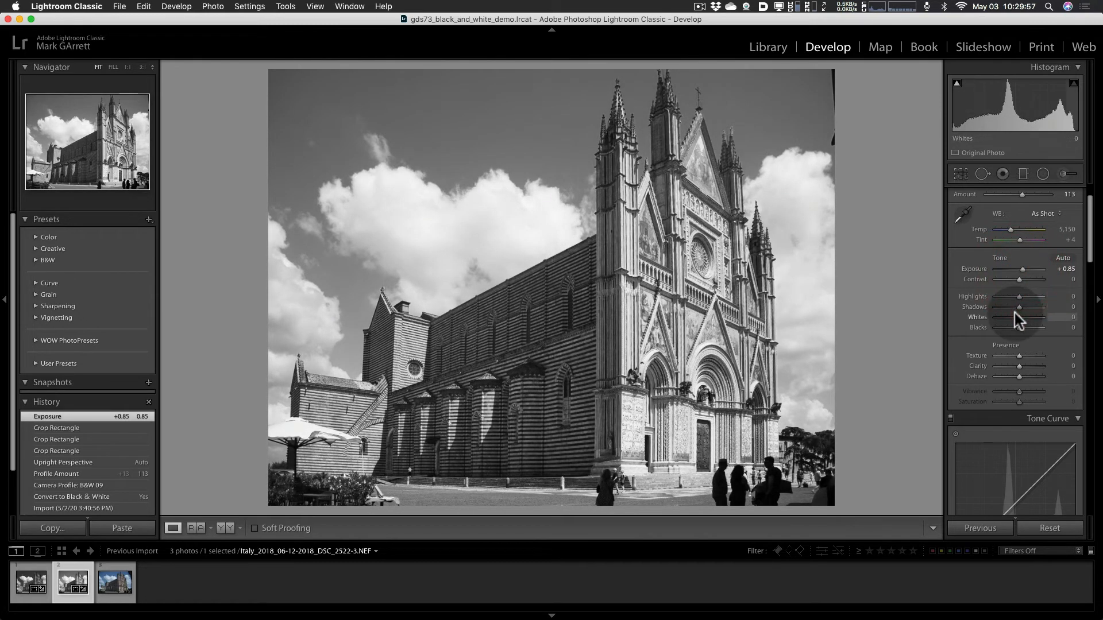
drag(1018, 308, 1034, 307)
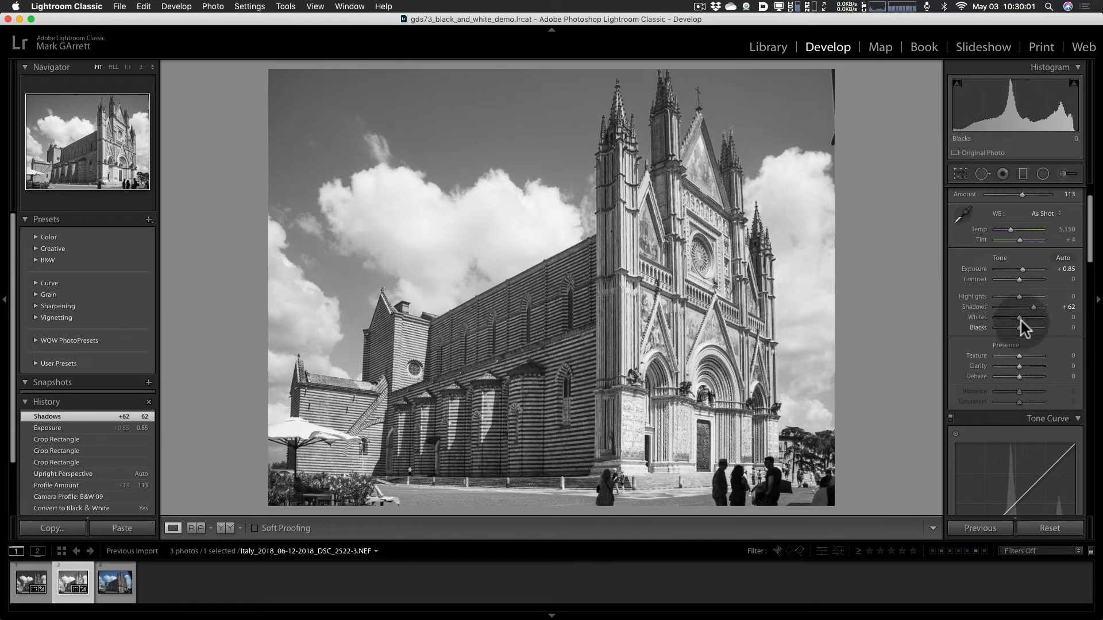
drag(1019, 319, 1027, 320)
mouse_move(1021, 330)
mouse_down()
mouse_move(1011, 326)
mouse_move(1027, 318)
mouse_move(1020, 327)
mouse_up()
drag(1013, 349, 1027, 355)
drag(1019, 364, 1025, 366)
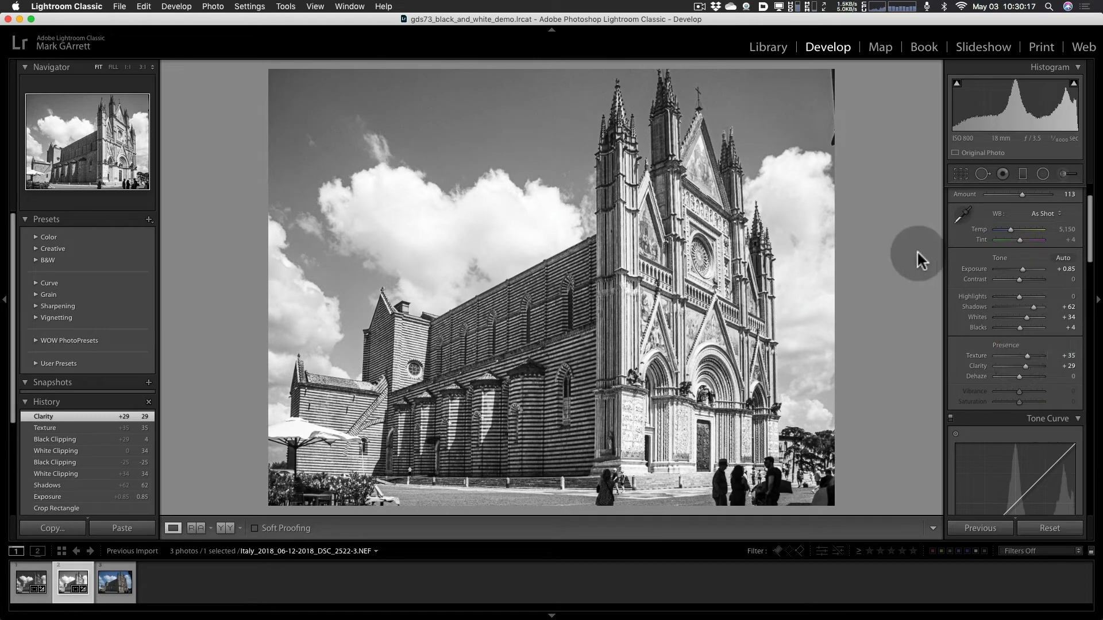
Step: Set the tone curve's point curve to Medium Contrast
scroll(1087, 251, down, 5)
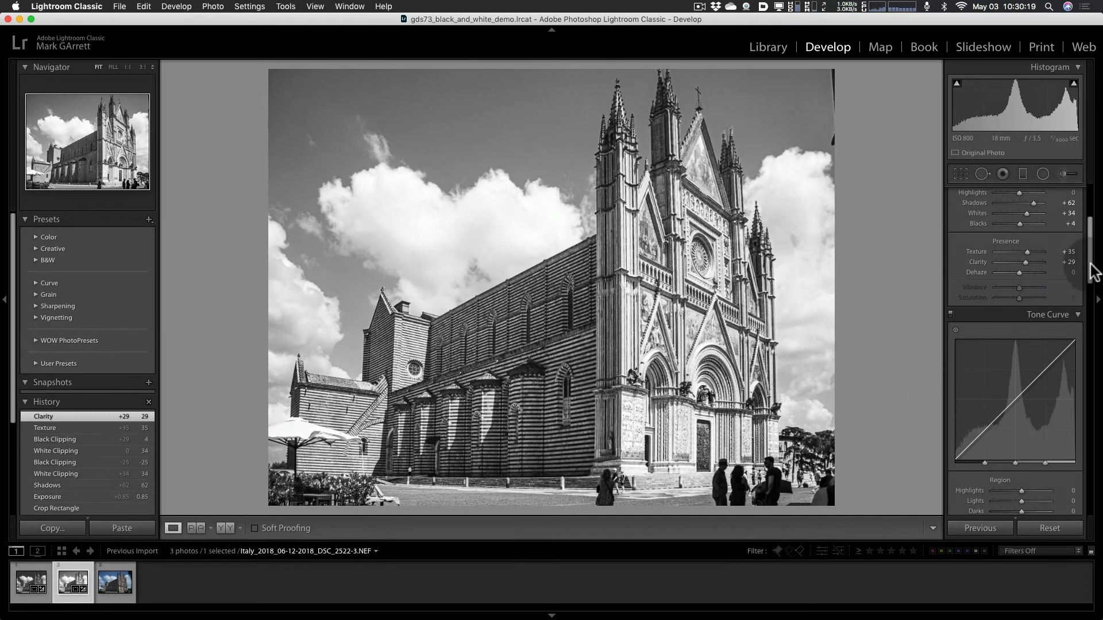
scroll(1091, 287, down, 3)
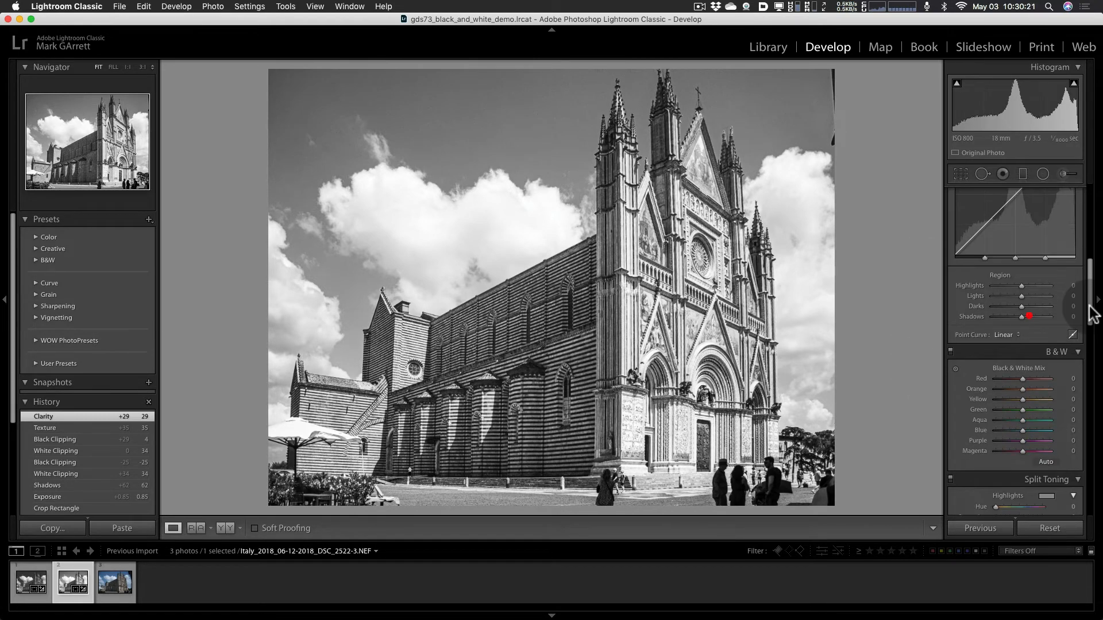
click(1009, 335)
click(1013, 341)
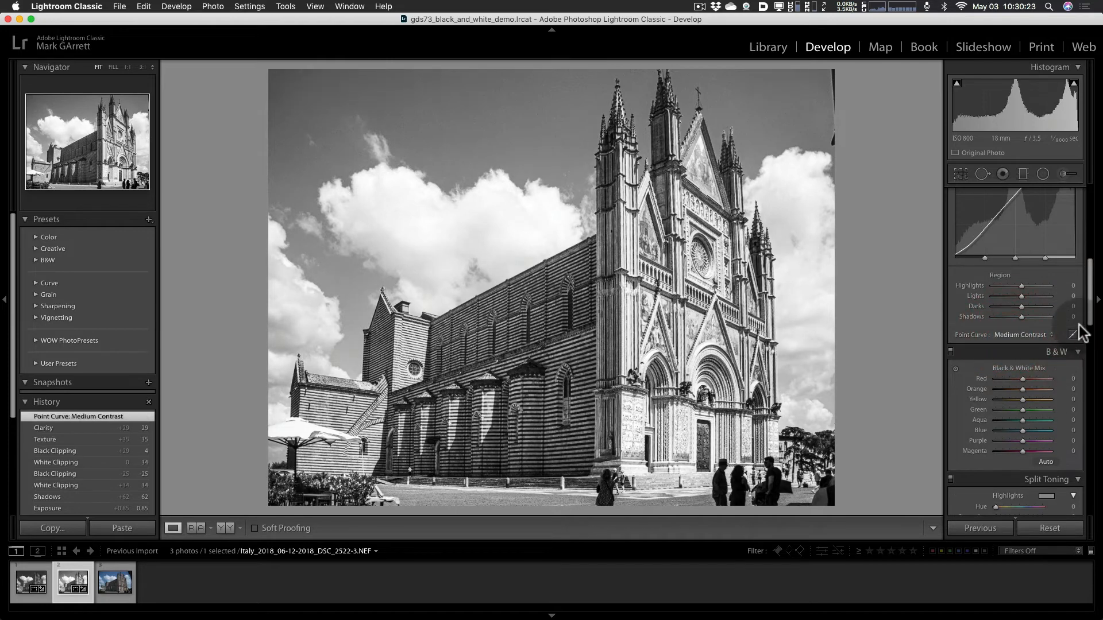
Step: Darken the sky with the Black & White Mix targeted adjustment to Blue −41, then try adjusting the façade and undo that trial
scroll(1090, 313, down, 2)
scroll(1091, 322, down, 1)
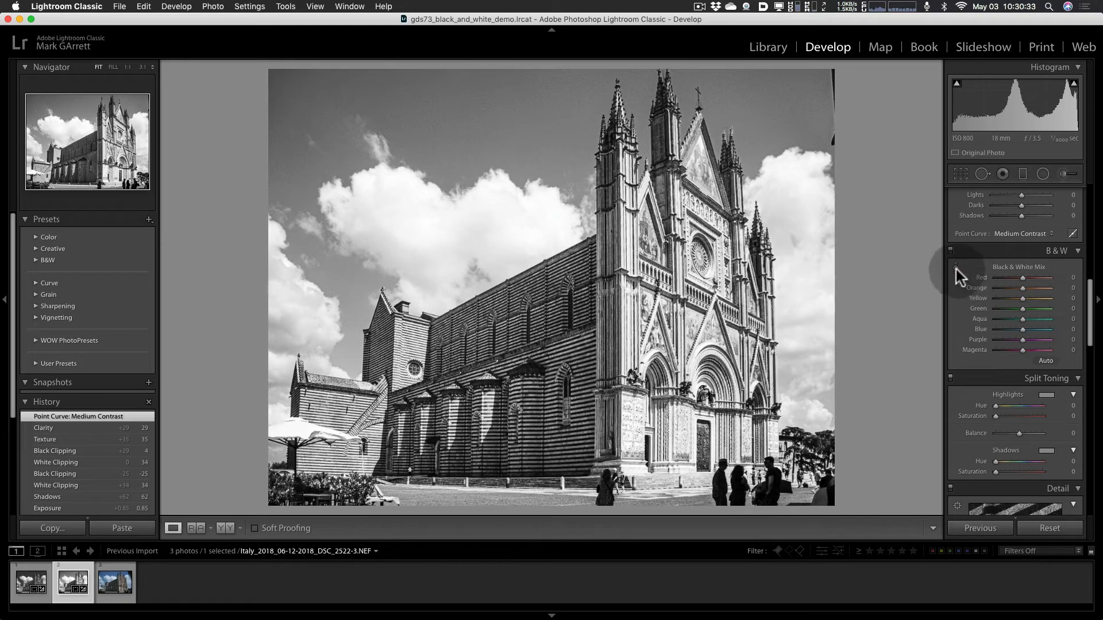
key(alt)
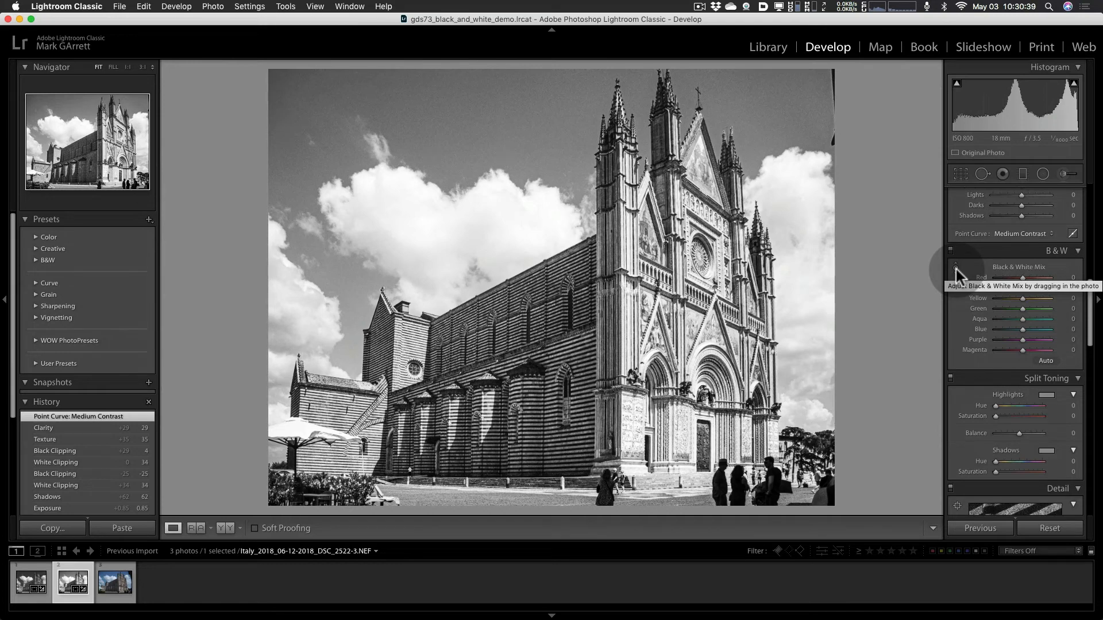
click(956, 269)
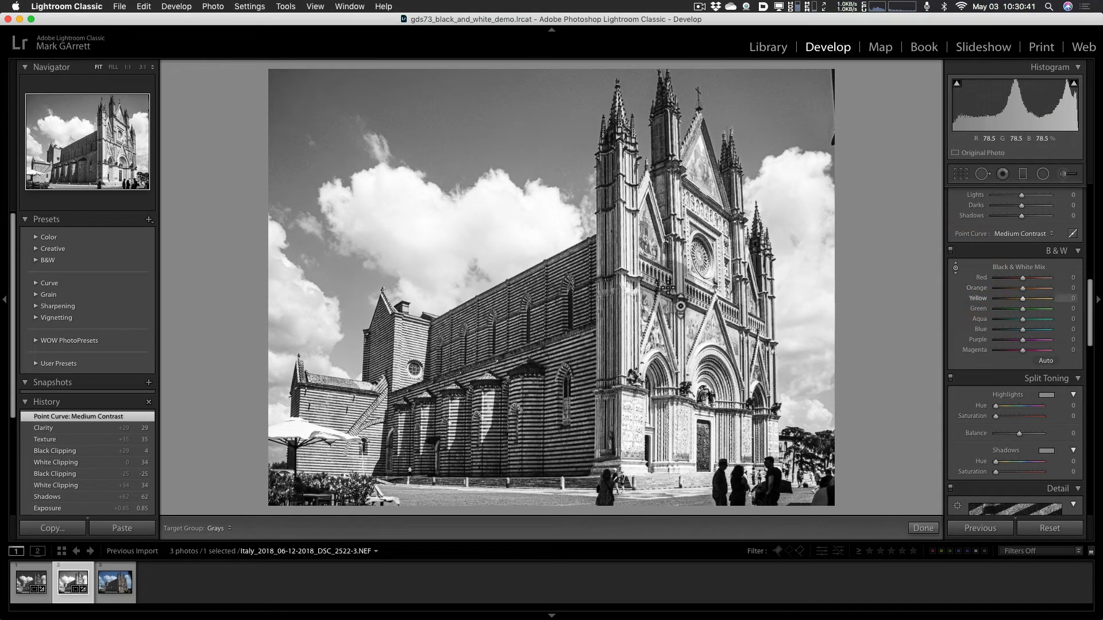
mouse_move(446, 115)
mouse_down()
mouse_move(445, 162)
mouse_move(451, 124)
mouse_up()
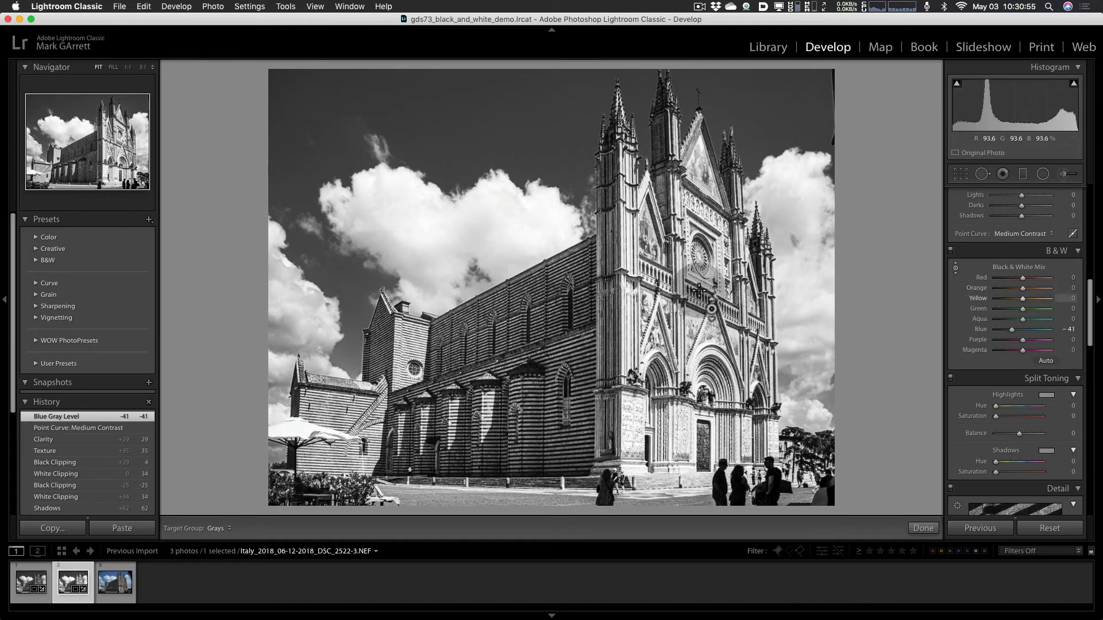
drag(713, 306, 714, 317)
key(super+z)
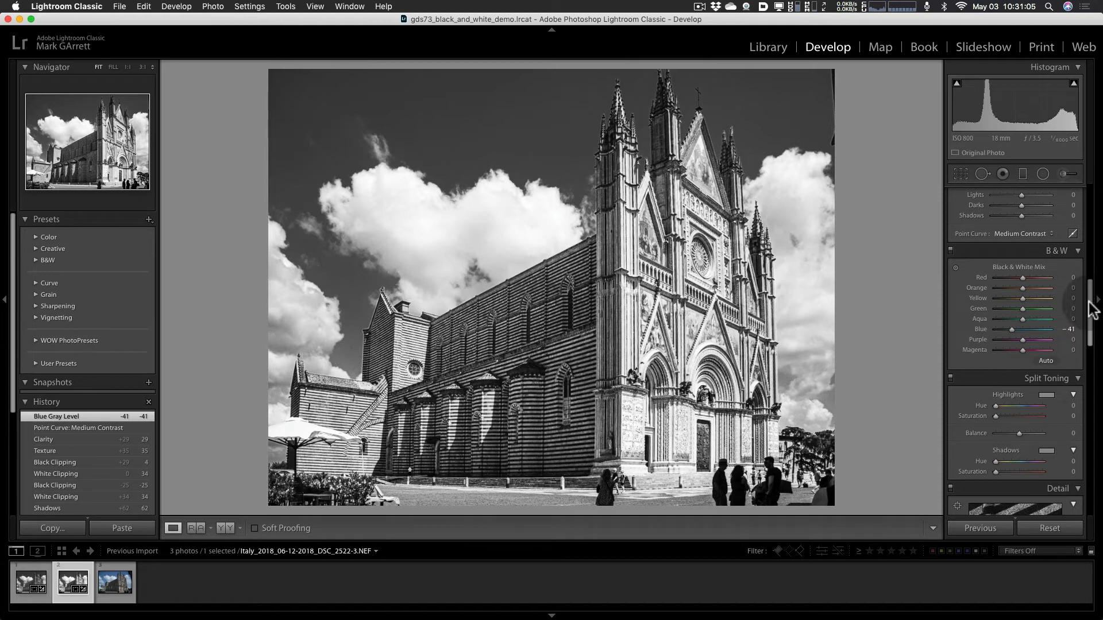
Step: Set the sharpening amount to 68 and enable lens profile corrections
scroll(1083, 310, down, 5)
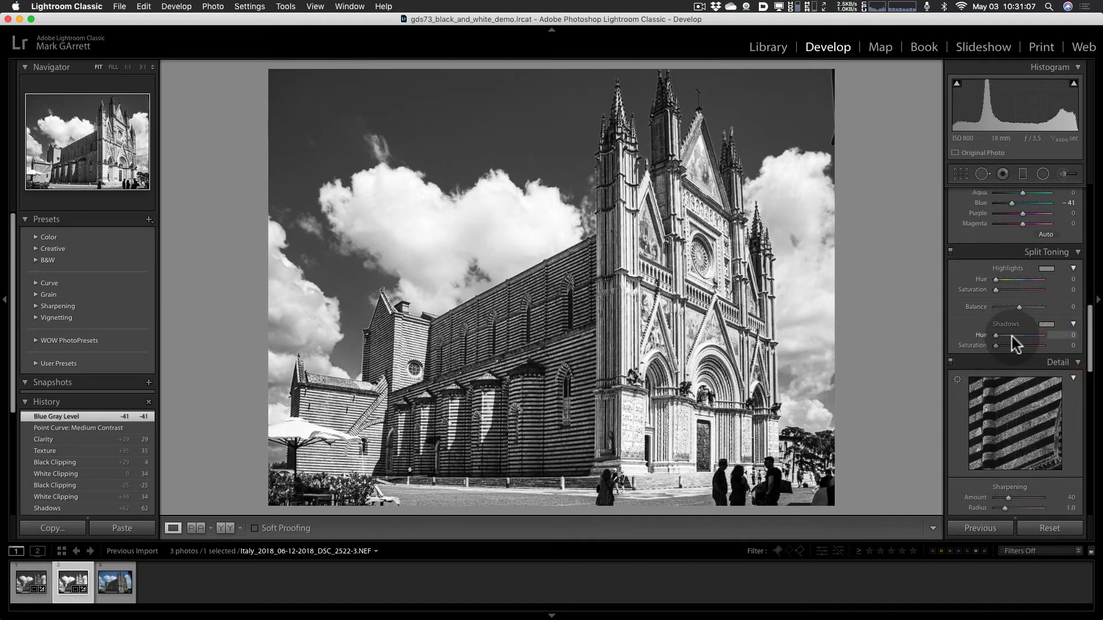
scroll(1093, 336, down, 1)
drag(1093, 336, 1085, 364)
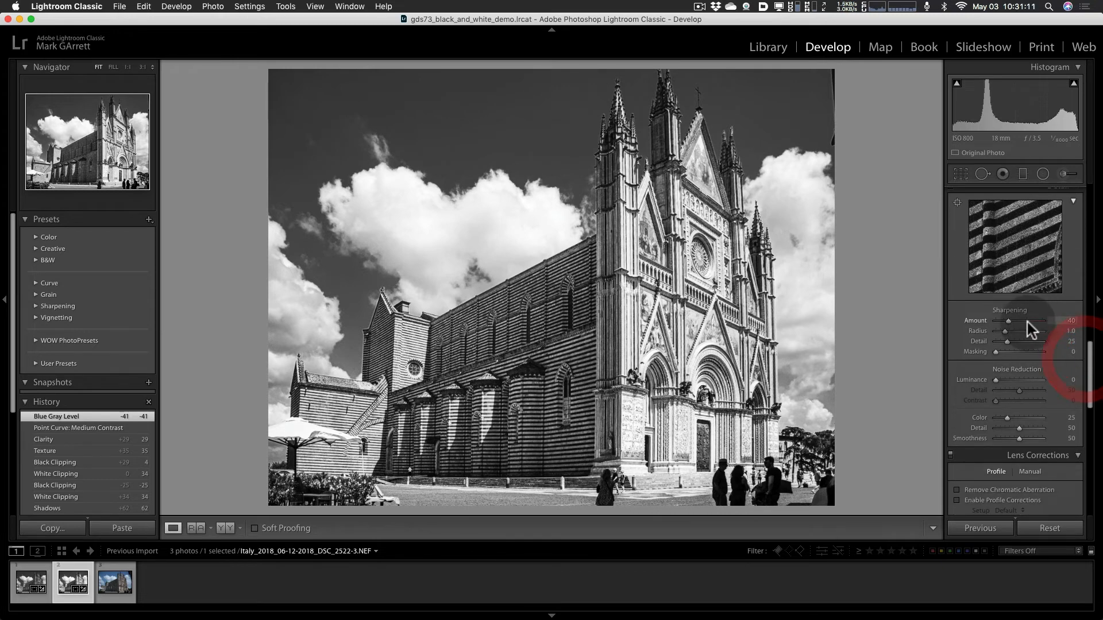
drag(1008, 322, 1015, 323)
drag(1018, 321, 1018, 325)
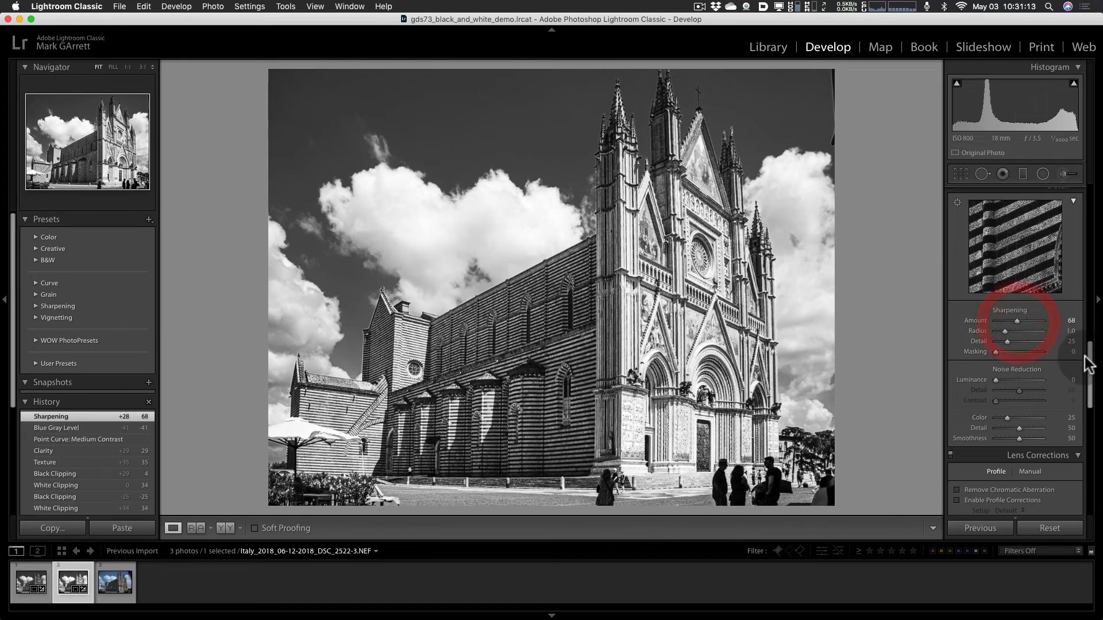
scroll(1040, 368, down, 5)
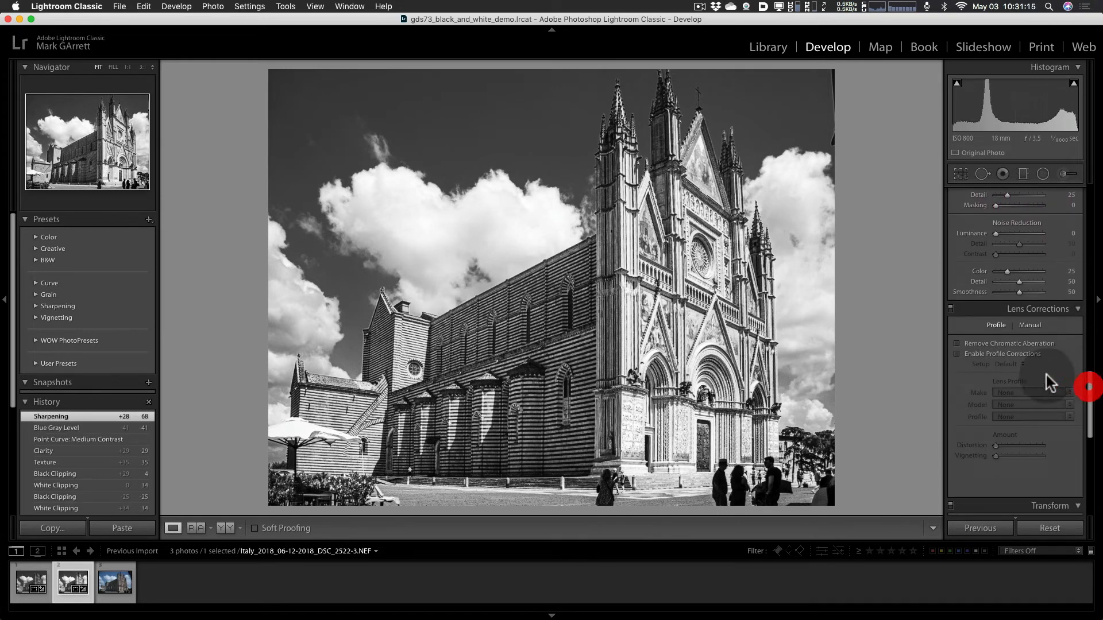
click(957, 355)
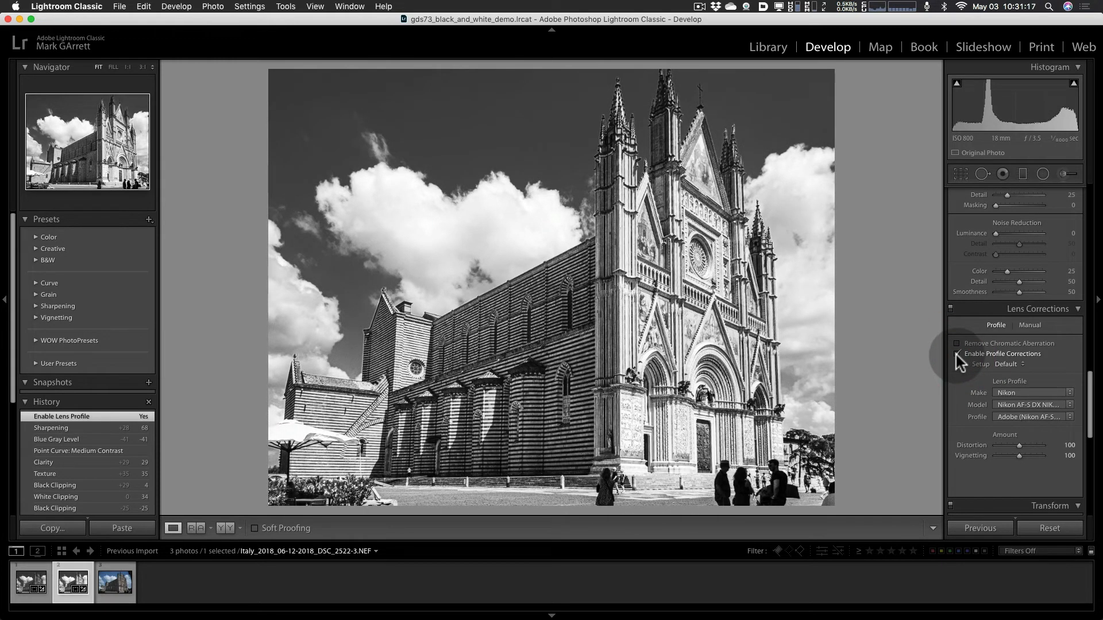
Step: Try a post-crop vignette amount of −6 and return it to 0
drag(1090, 381, 1096, 459)
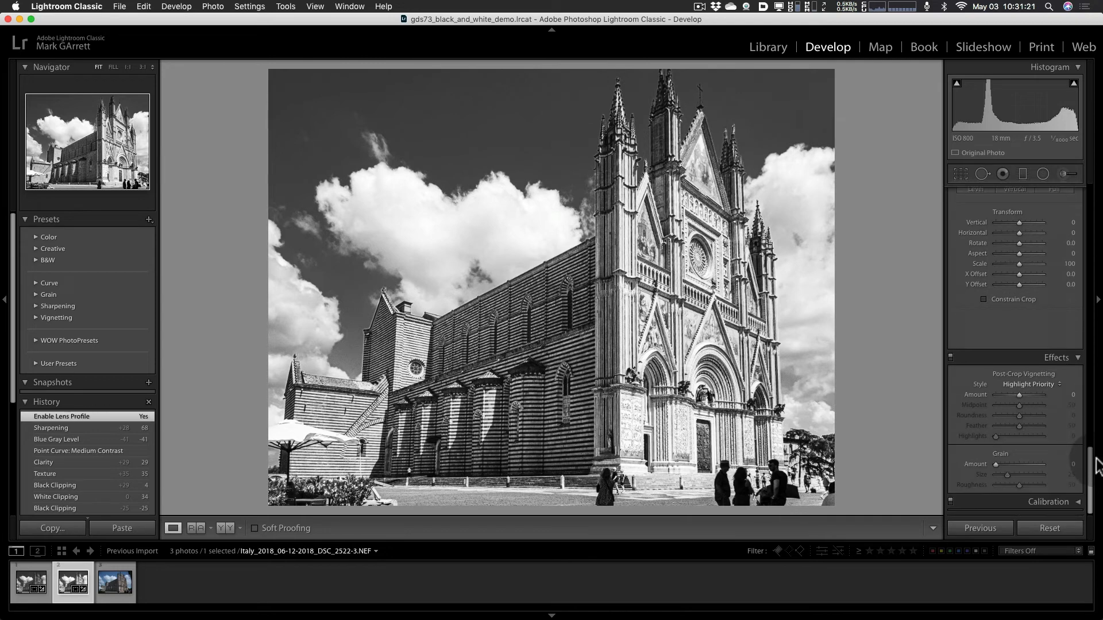
drag(1019, 395, 1017, 398)
click(1018, 396)
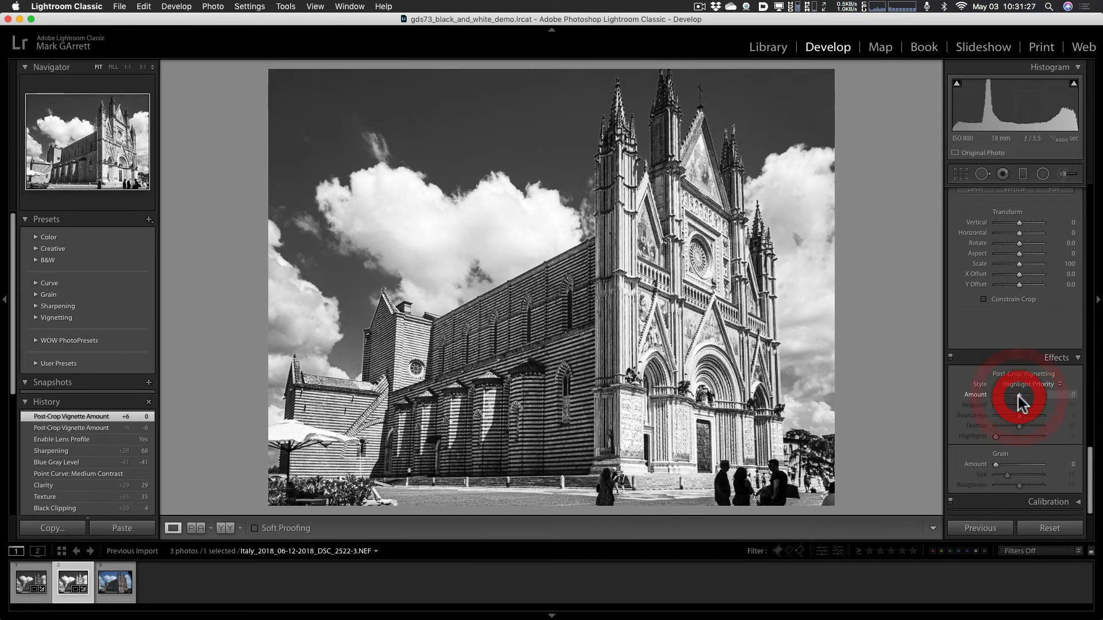
Step: Set up the Adjustment Brush with an Exposure of −1.73 and a brush size of 14, with the edit pins hidden
drag(1089, 459, 1099, 180)
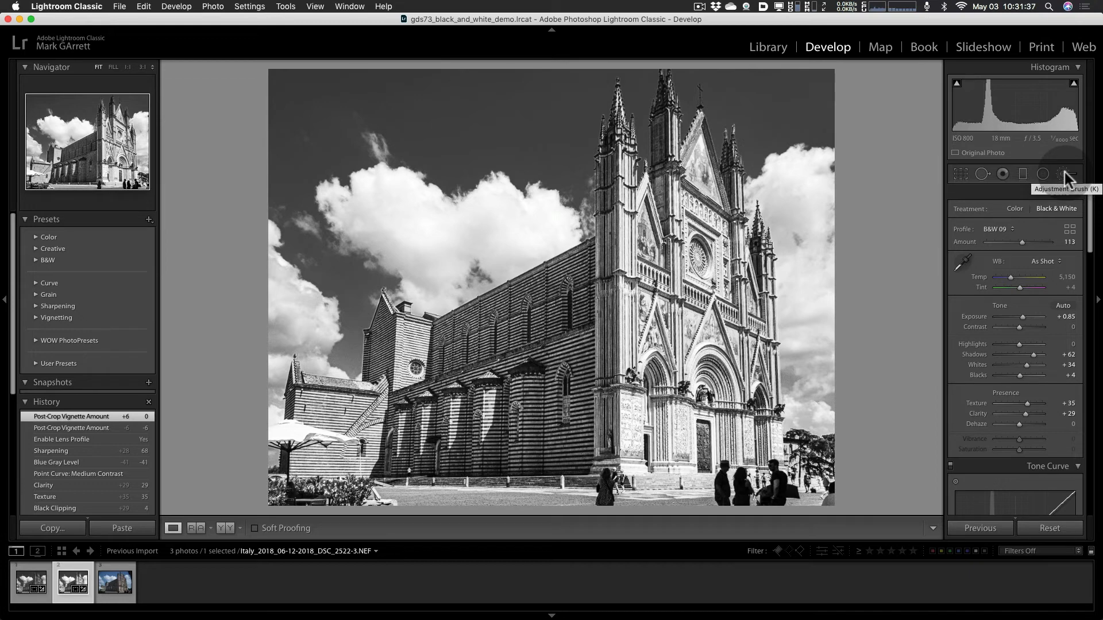
click(1063, 174)
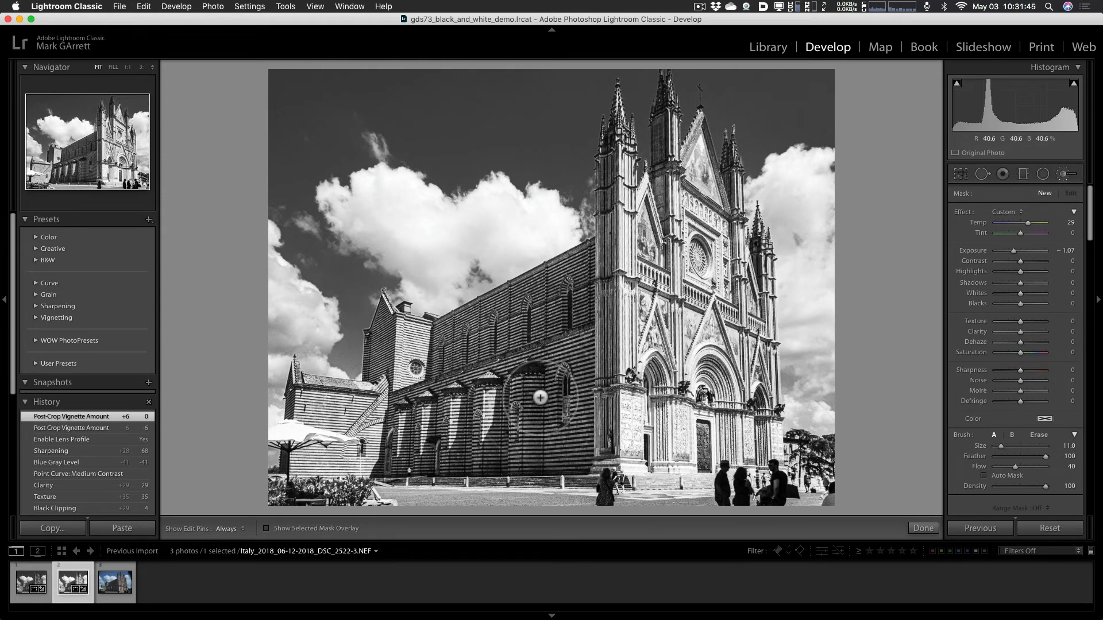
click(1012, 250)
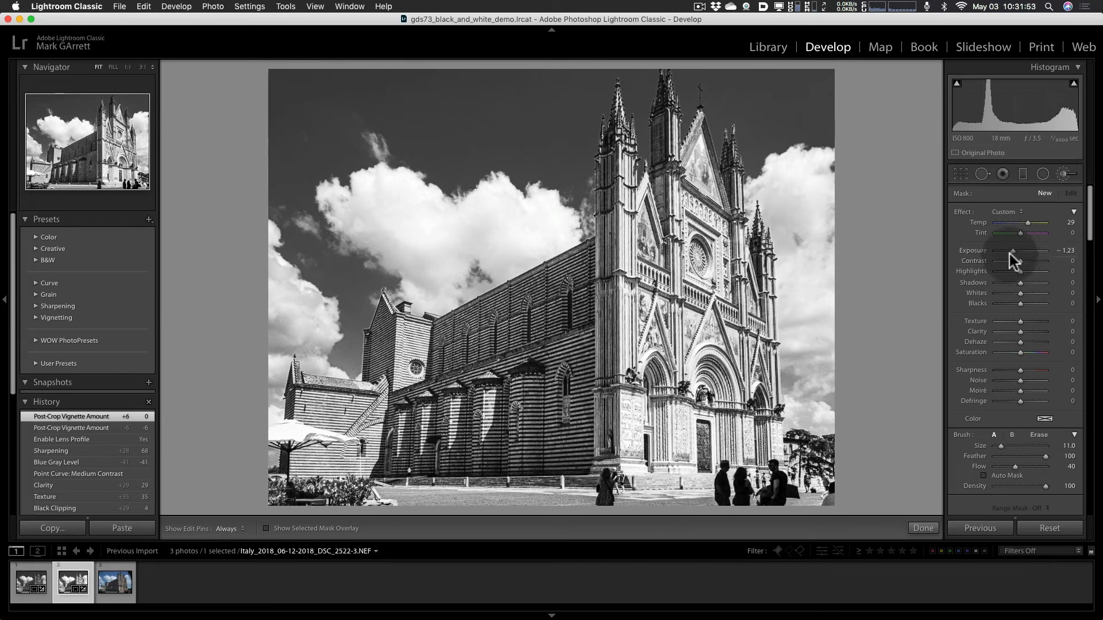
drag(1014, 250, 1017, 250)
drag(1008, 250, 1009, 251)
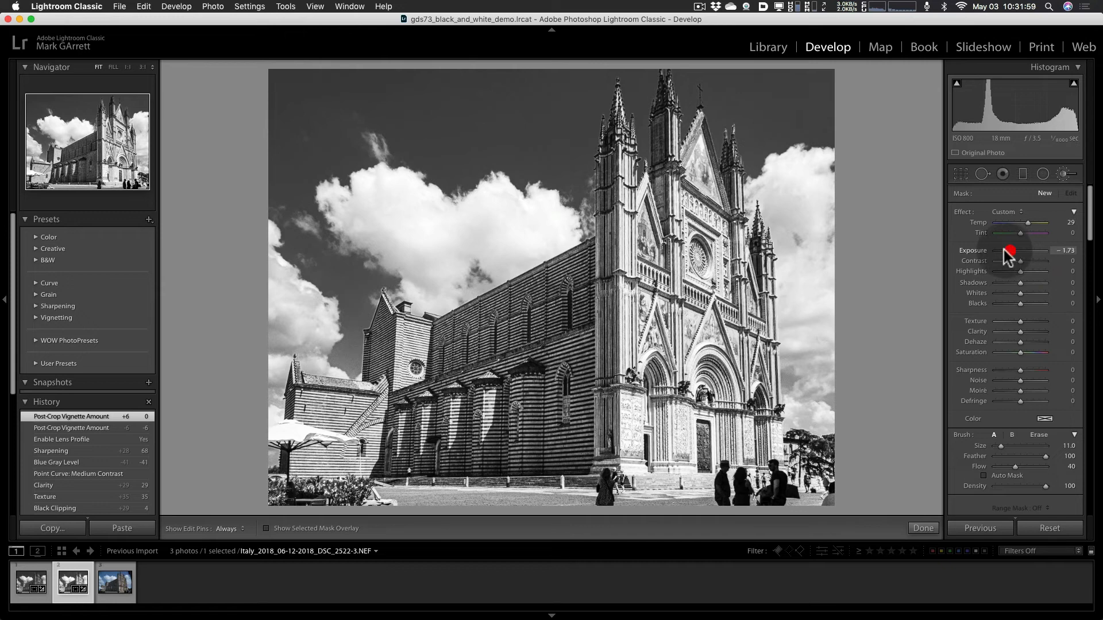
key(bracketright)
key(bracketright)
key(bracketright)
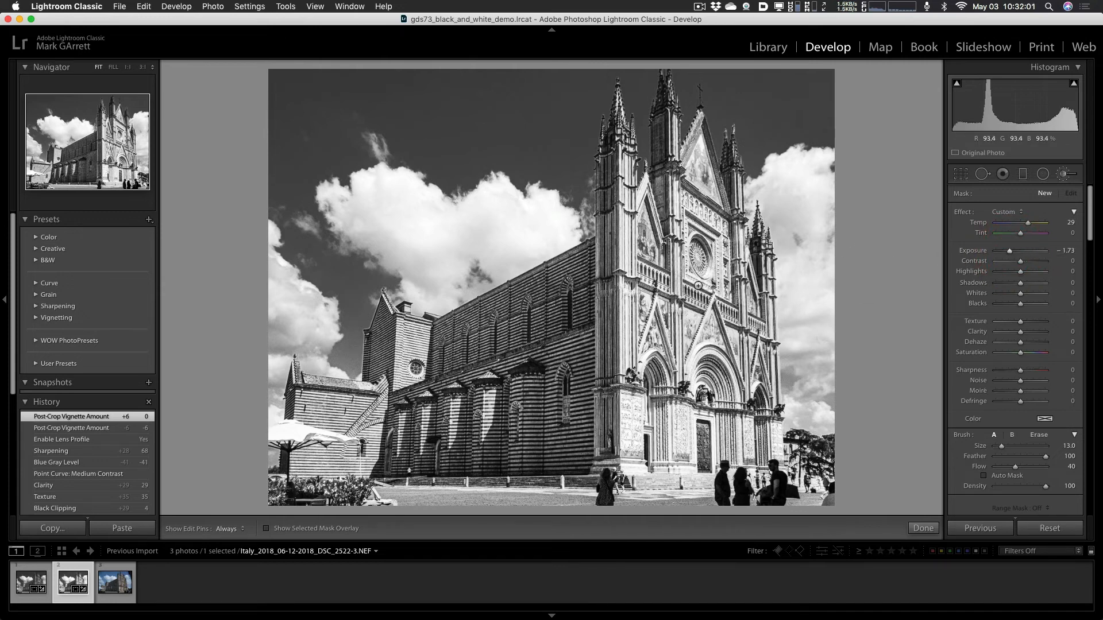
key(h)
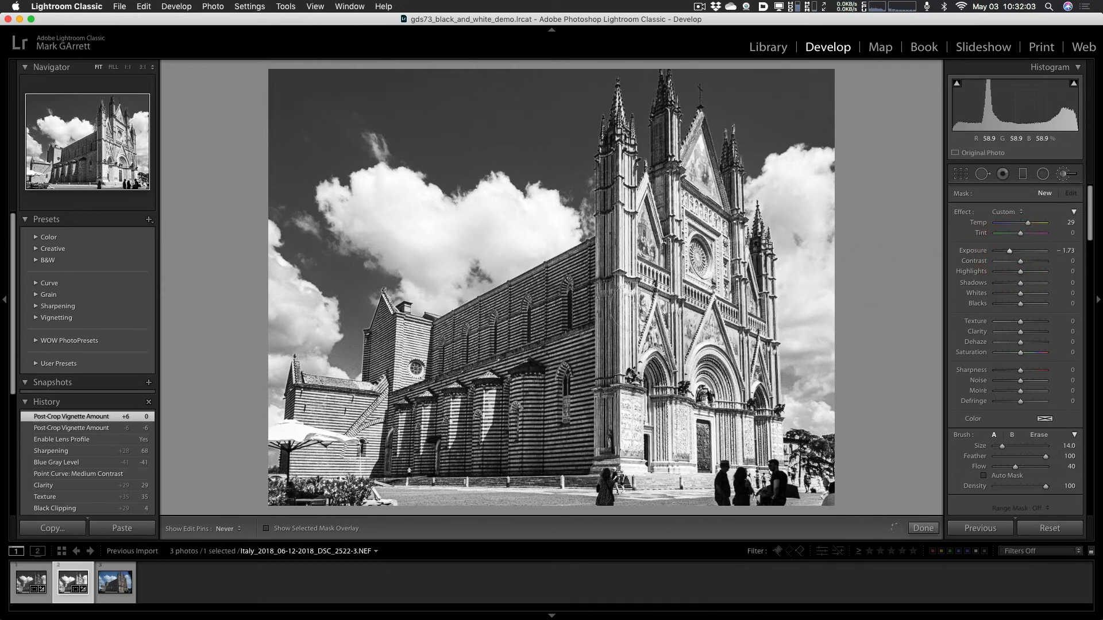
Step: Paint the darkening brush over the cathedral's front façade and show the mask overlay to check coverage
mouse_move(618, 183)
mouse_down()
mouse_move(641, 230)
mouse_move(690, 166)
mouse_move(727, 247)
mouse_move(745, 344)
mouse_move(698, 439)
mouse_move(643, 474)
mouse_move(631, 439)
mouse_move(648, 379)
mouse_move(649, 287)
mouse_move(608, 192)
mouse_move(644, 212)
mouse_move(704, 152)
mouse_move(729, 357)
mouse_move(698, 345)
mouse_move(684, 275)
mouse_move(692, 287)
mouse_move(644, 322)
mouse_move(663, 428)
mouse_move(680, 445)
mouse_move(761, 419)
mouse_move(752, 442)
mouse_move(736, 407)
mouse_move(648, 410)
mouse_move(640, 451)
mouse_move(657, 473)
mouse_move(693, 315)
mouse_up()
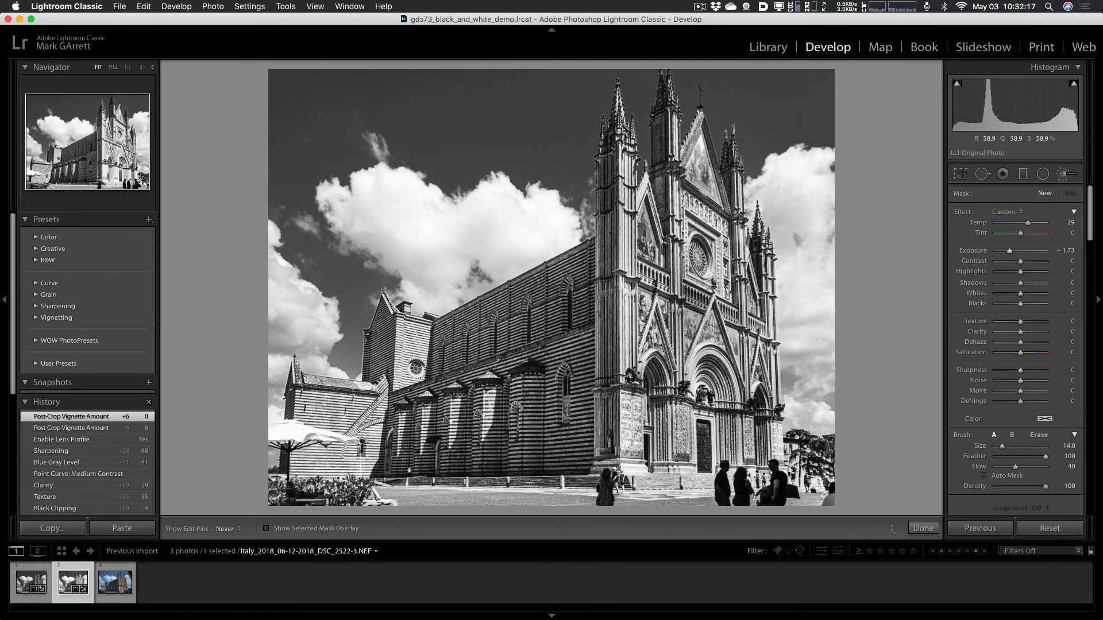
mouse_move(692, 184)
mouse_down()
mouse_move(695, 158)
mouse_move(751, 293)
mouse_move(626, 197)
mouse_move(632, 149)
mouse_up()
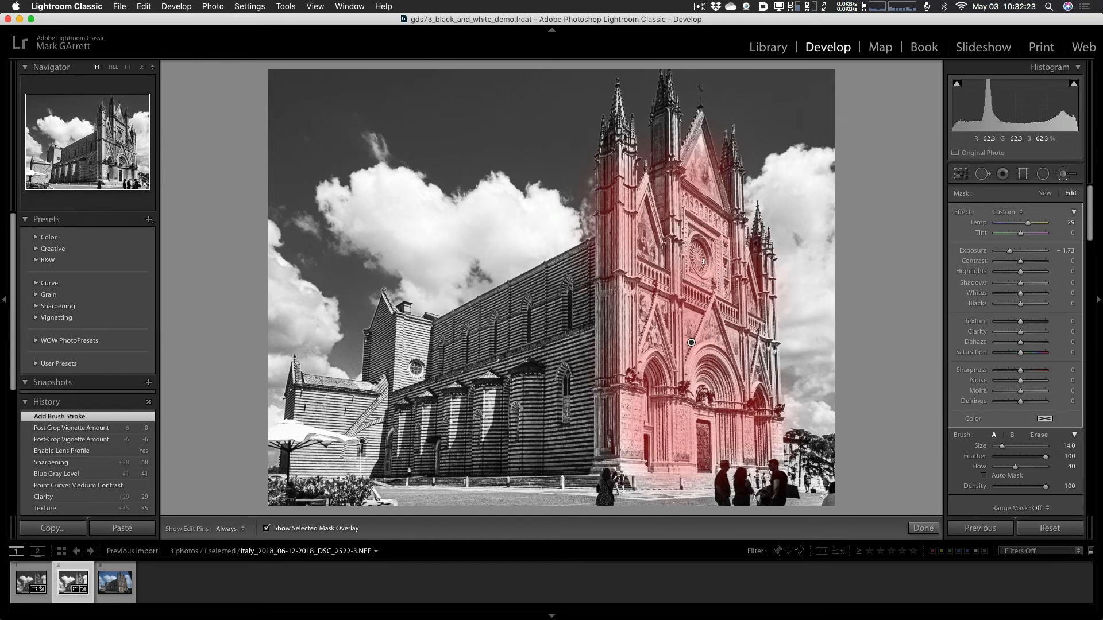
key(o)
key(o)
key(h)
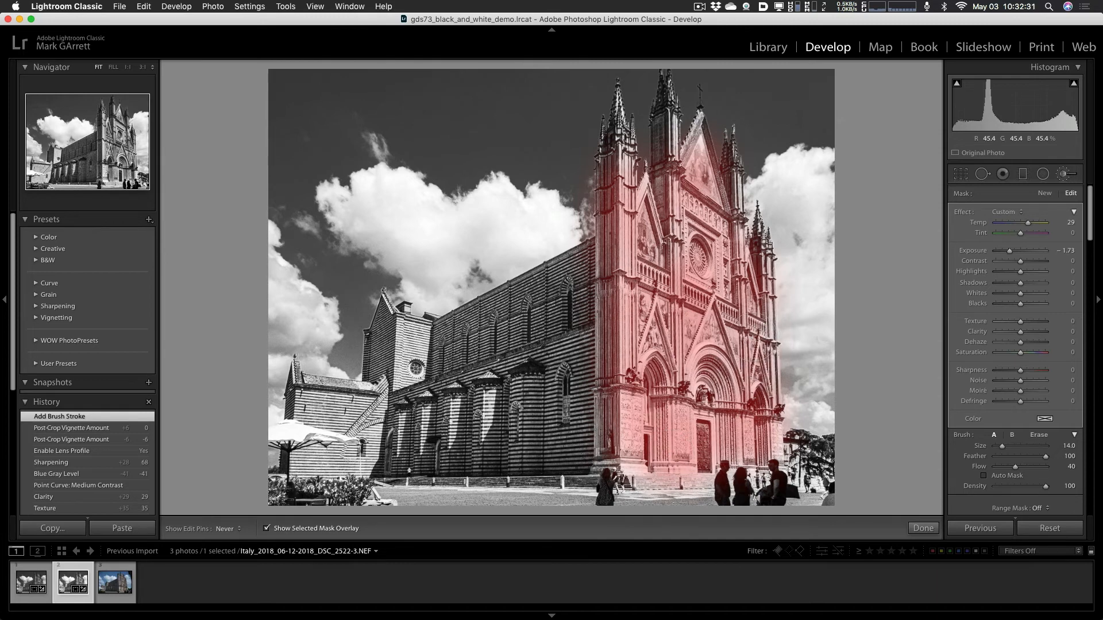
Step: Fill in the mask on the façade's towers and gables and set the brush adjustment's Exposure to −1.45
mouse_move(741, 308)
mouse_down()
mouse_move(691, 194)
mouse_move(703, 118)
mouse_move(700, 141)
mouse_up()
mouse_move(663, 208)
mouse_down()
mouse_move(667, 129)
mouse_move(625, 147)
mouse_move(621, 116)
mouse_move(616, 154)
mouse_move(636, 160)
mouse_move(668, 126)
mouse_move(666, 169)
mouse_up()
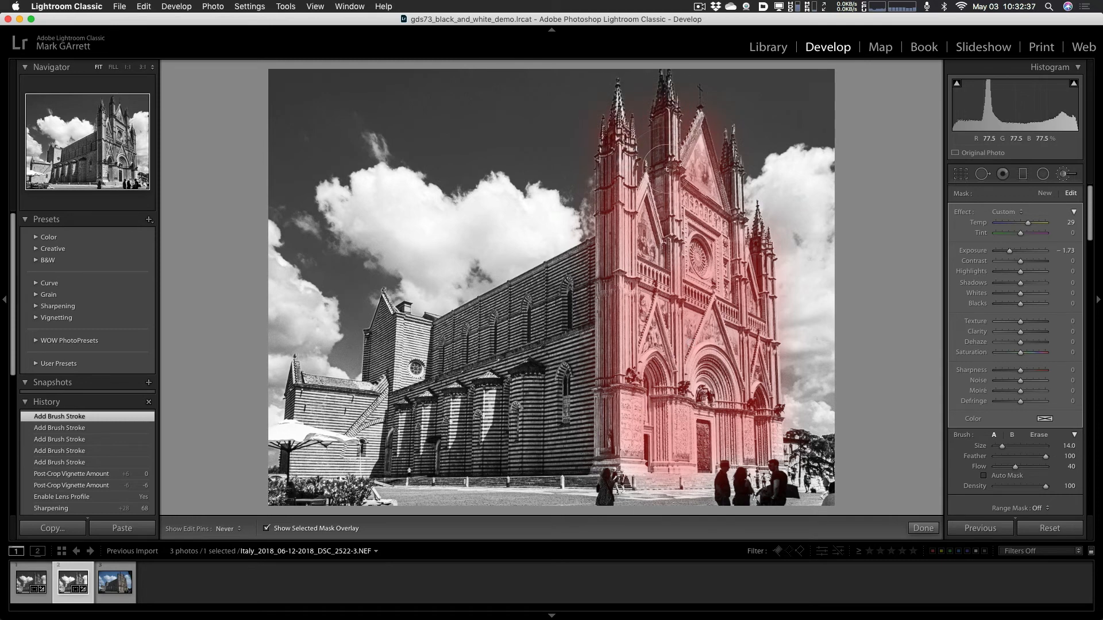
drag(702, 204, 708, 202)
mouse_move(730, 184)
mouse_down()
mouse_move(730, 164)
mouse_move(730, 212)
mouse_up()
key(o)
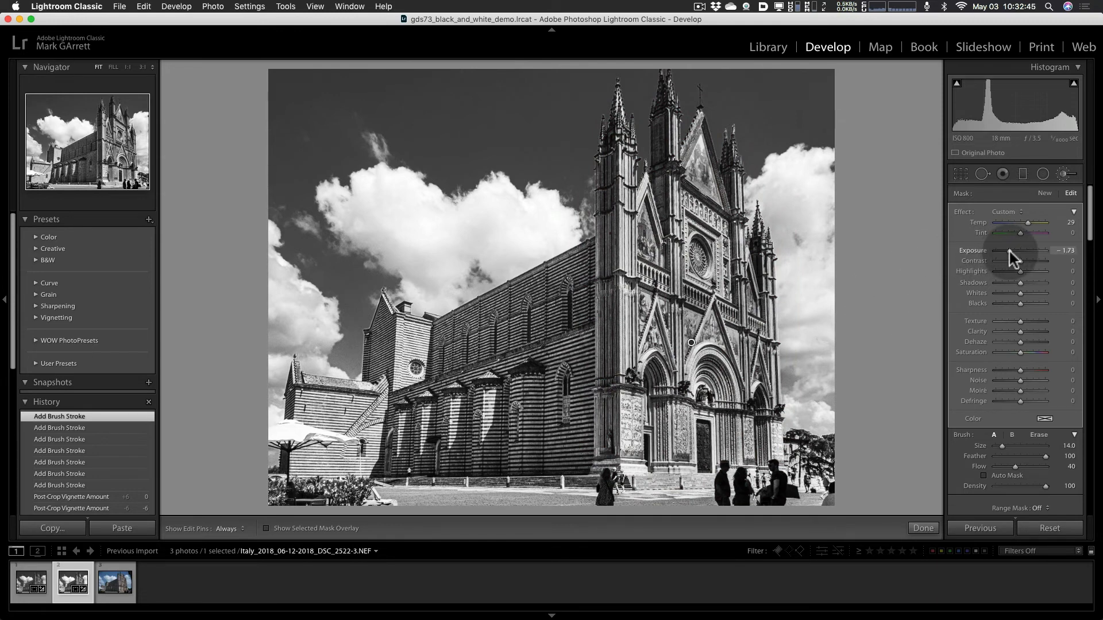
mouse_move(1008, 252)
mouse_down()
mouse_move(1035, 251)
mouse_move(1011, 250)
mouse_up()
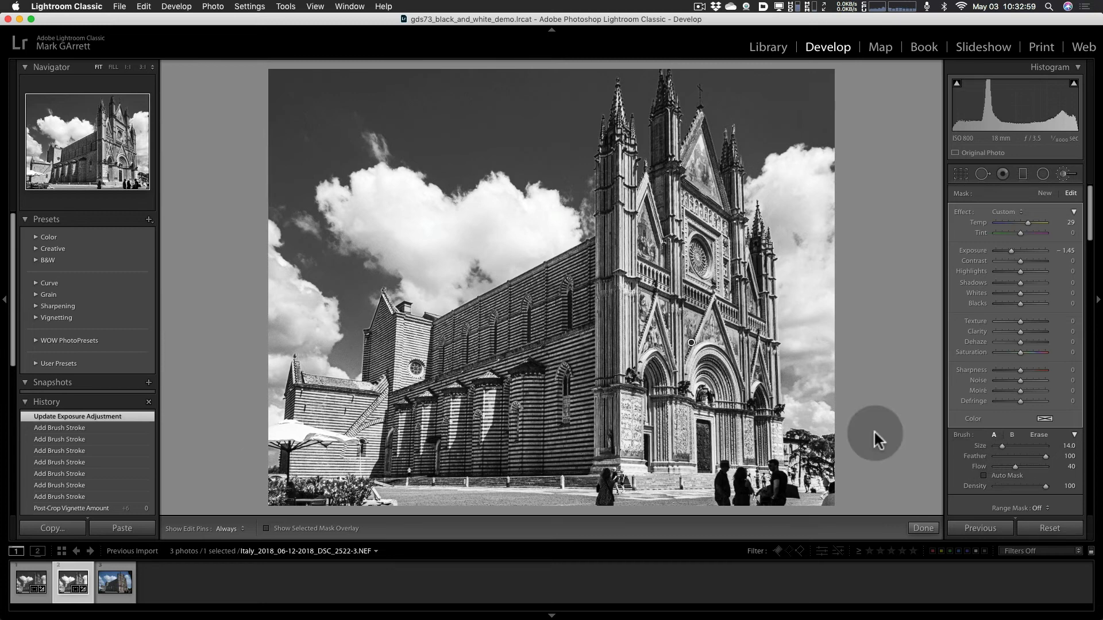
Step: Compare the black and white cathedral photo with its original colour version and look over the Develop settings
click(108, 586)
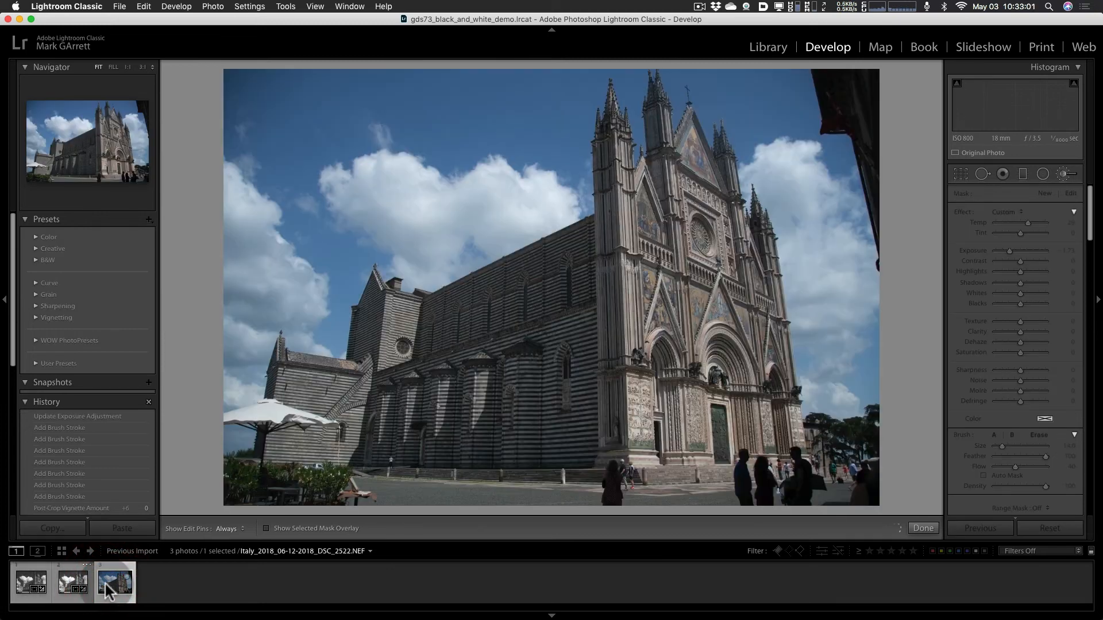
click(68, 586)
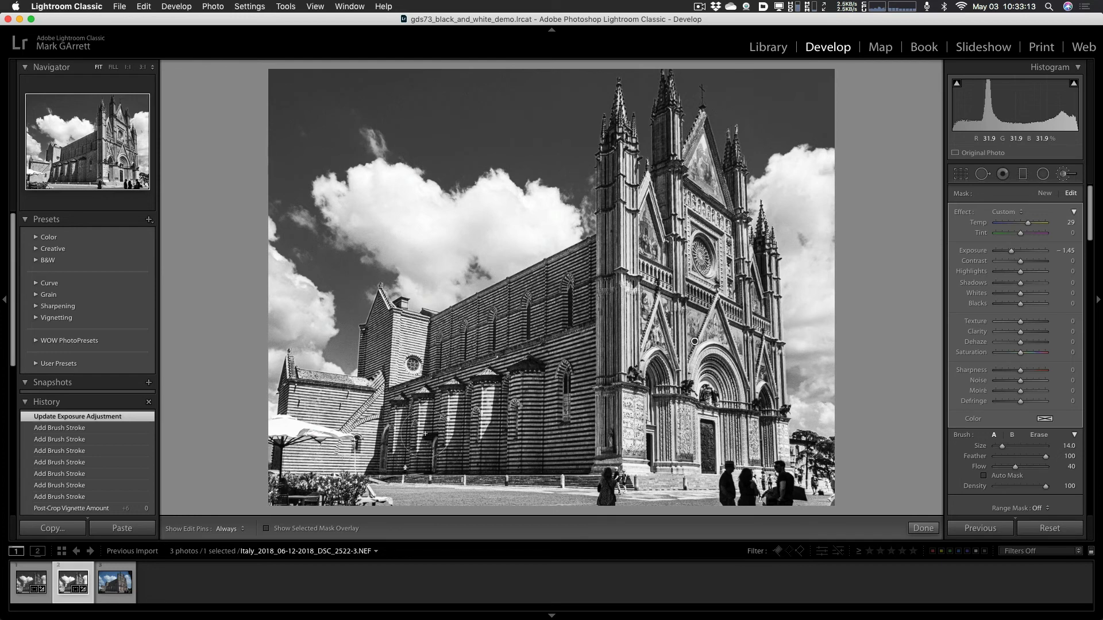
scroll(1090, 218, down, 5)
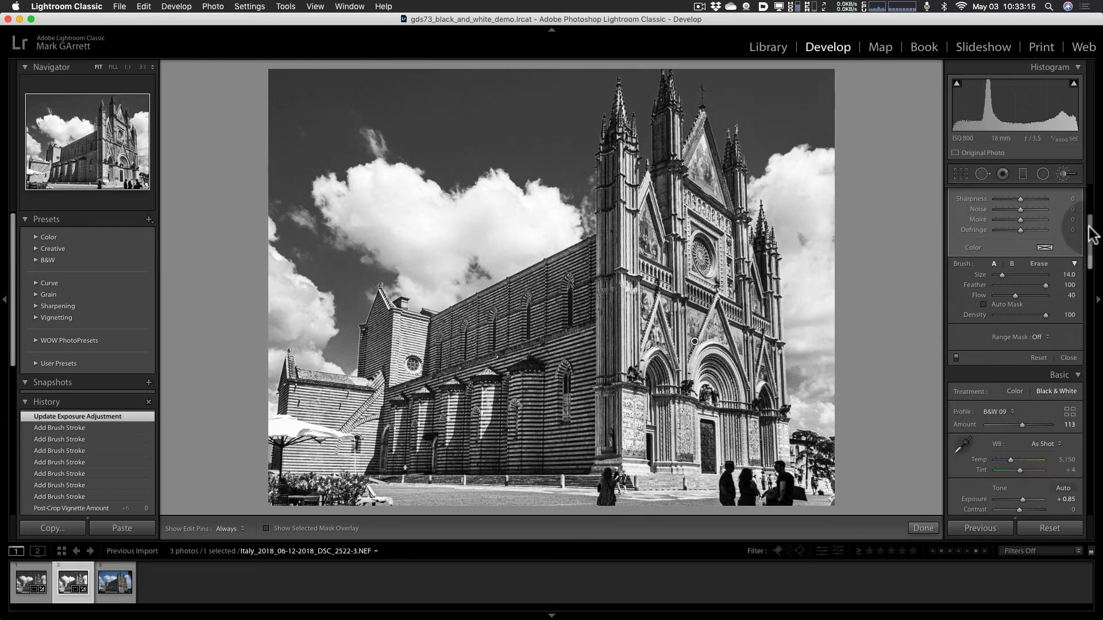
mouse_move(1092, 233)
mouse_down()
mouse_move(1080, 334)
mouse_move(1086, 449)
mouse_up()
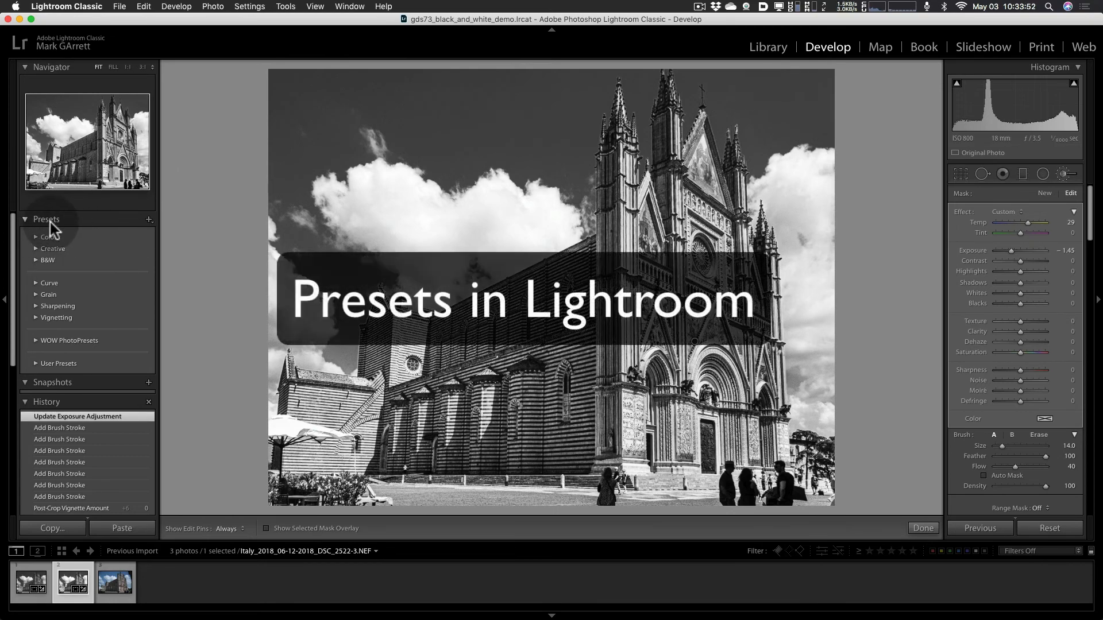
Step: Start a new develop preset from the current photo and name it BW 1 in the User Presets group
key(alt)
click(148, 220)
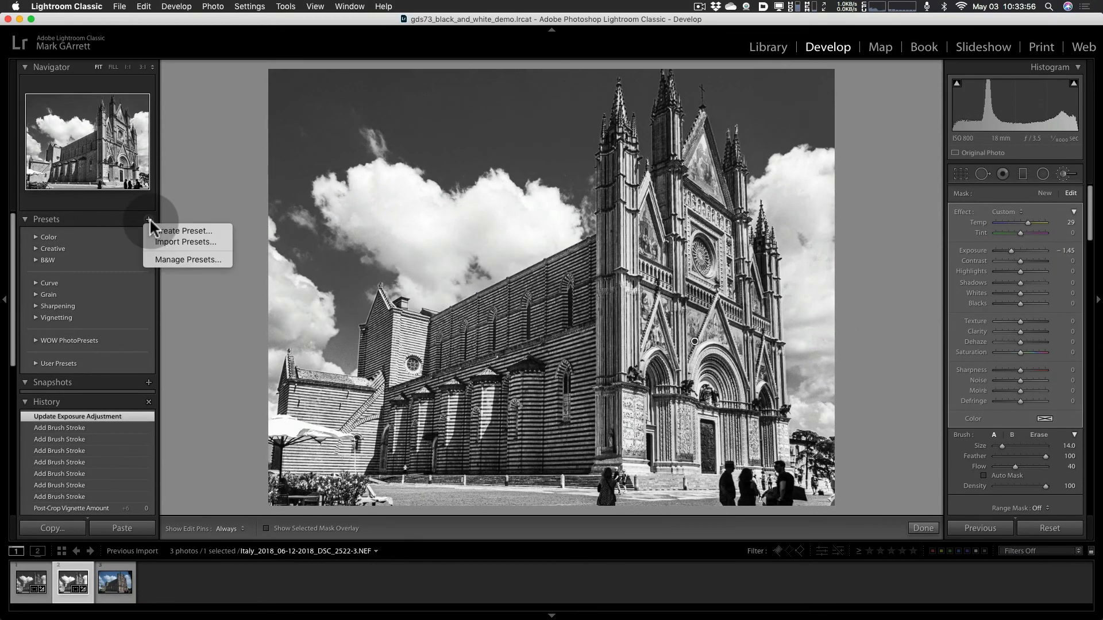
click(188, 231)
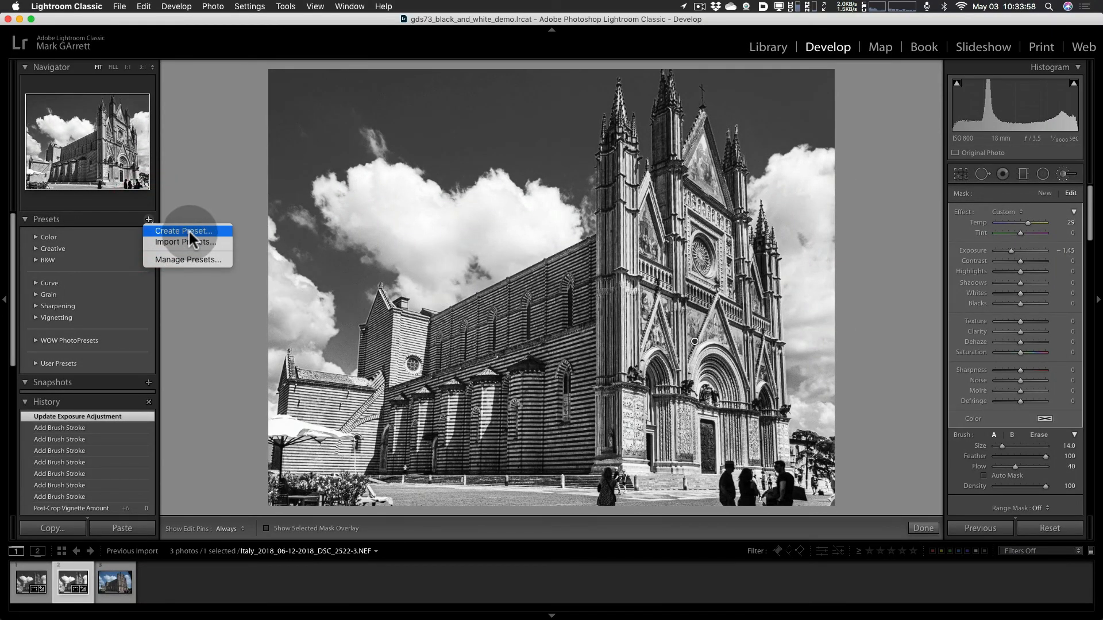
click(189, 232)
drag(471, 37, 491, 71)
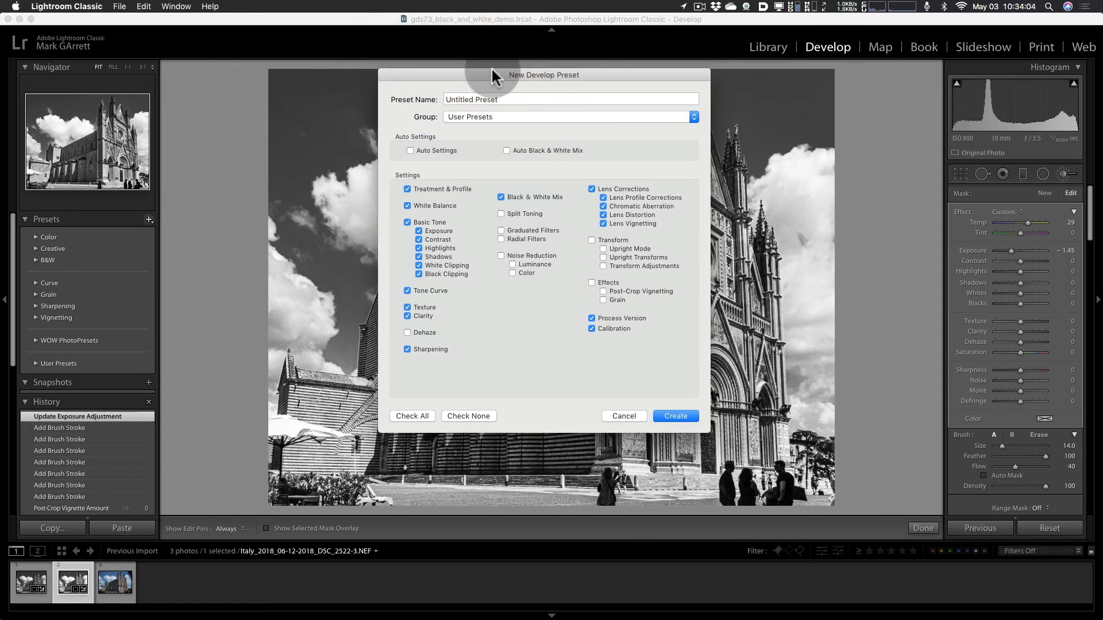
click(554, 103)
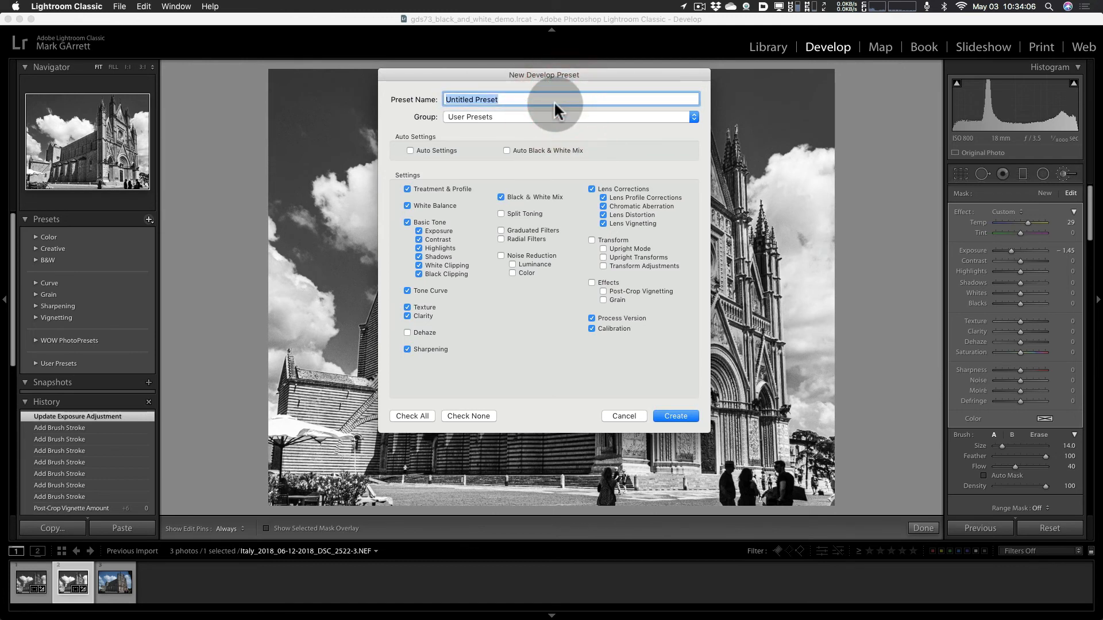
text(BW 1)
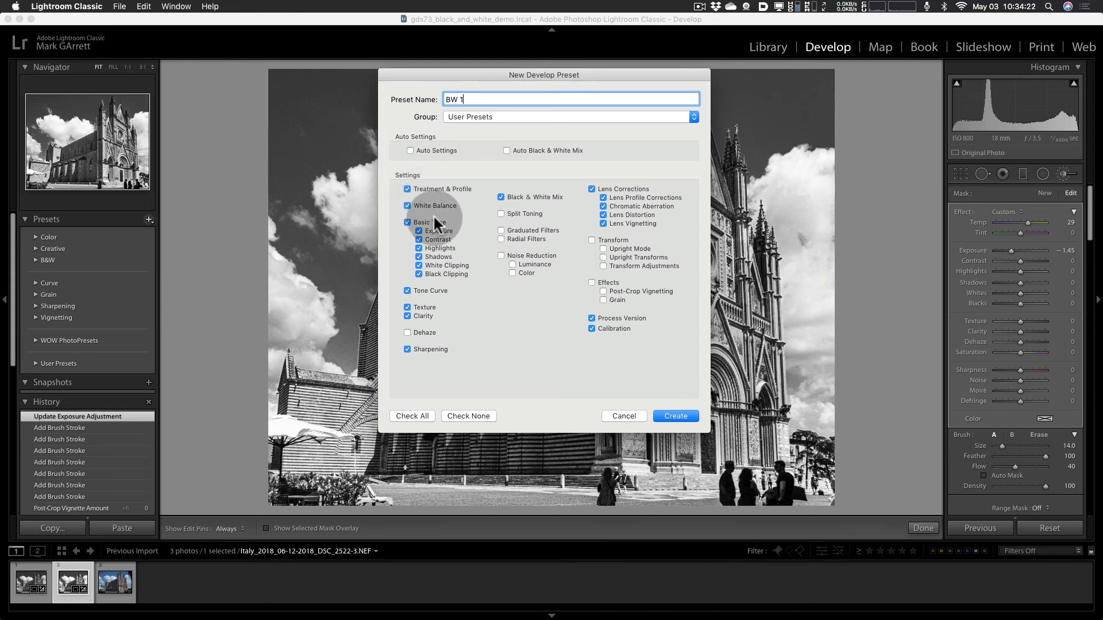
Step: Clear the preset's included settings and include Treatment & Profile, Basic Tone, Tone Curve, Texture, Clarity and Sharpening
click(468, 416)
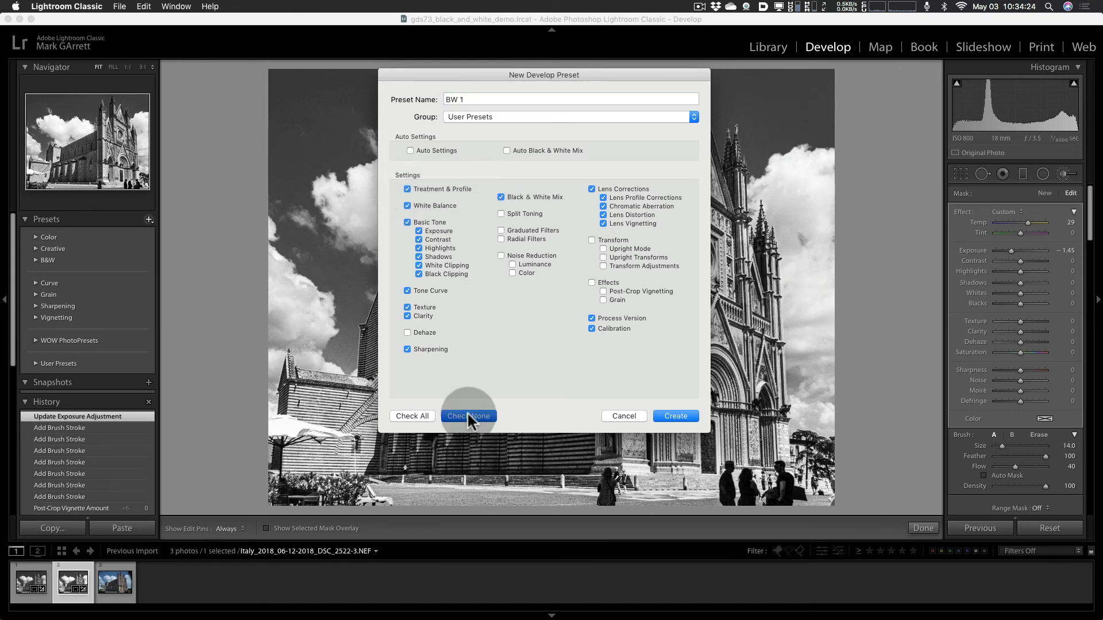
click(407, 189)
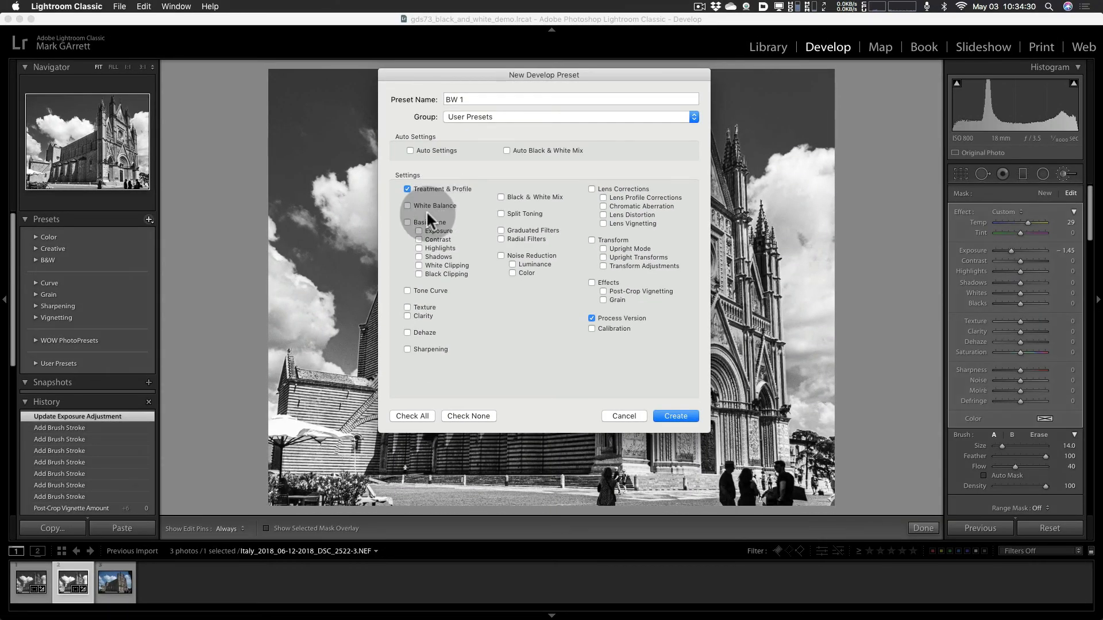
click(408, 223)
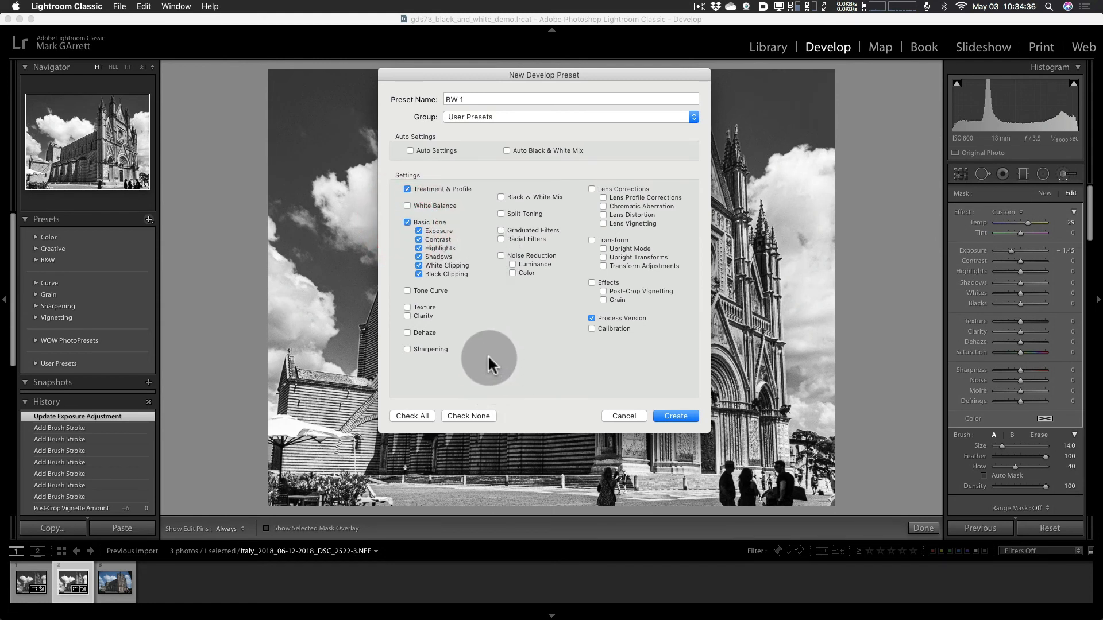
click(407, 290)
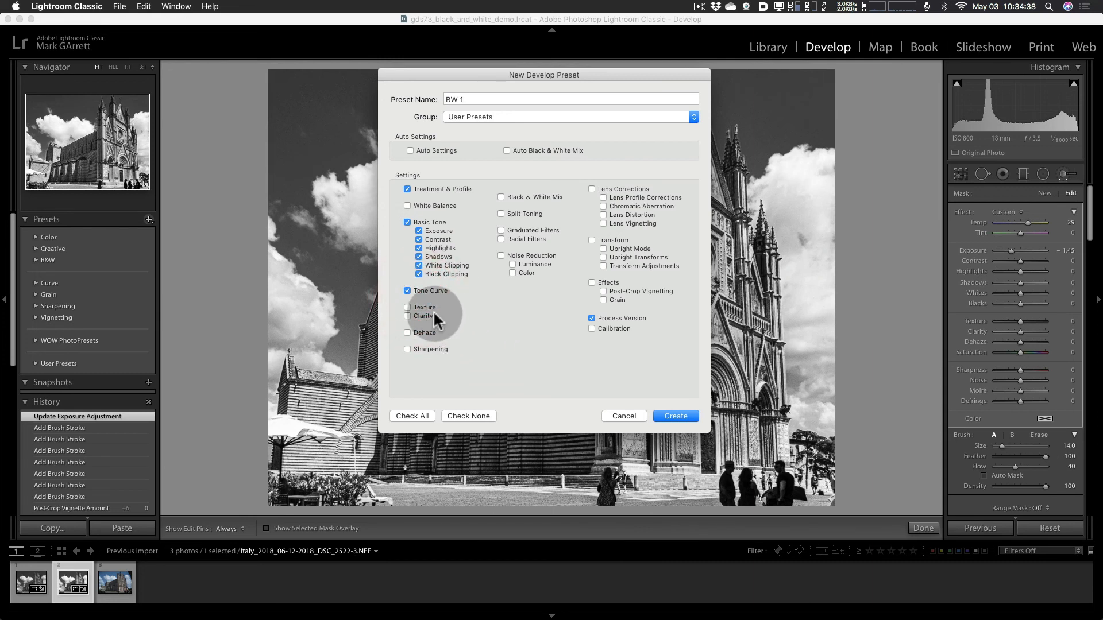
click(407, 308)
click(407, 316)
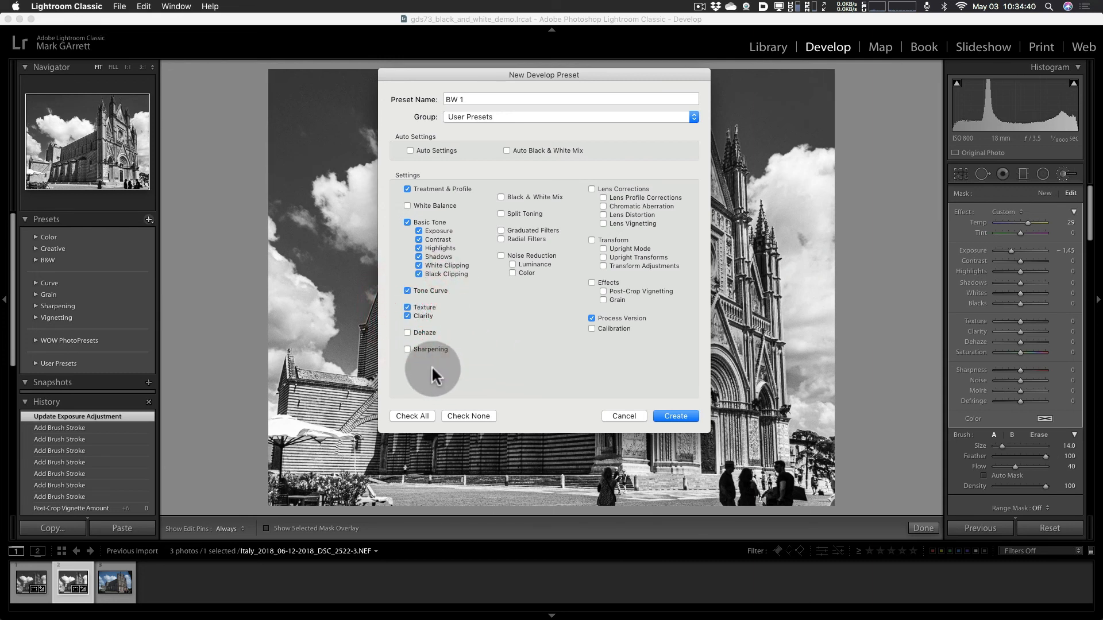
click(406, 348)
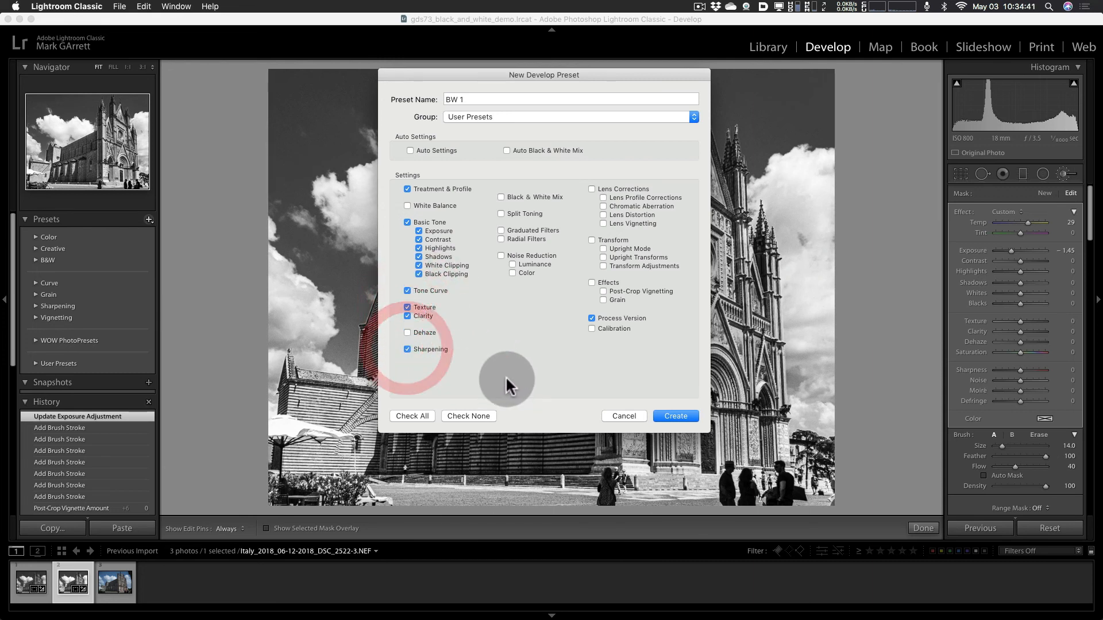
Step: Add Black & White Mix and Lens Profile Corrections to the included settings and create the preset
click(501, 197)
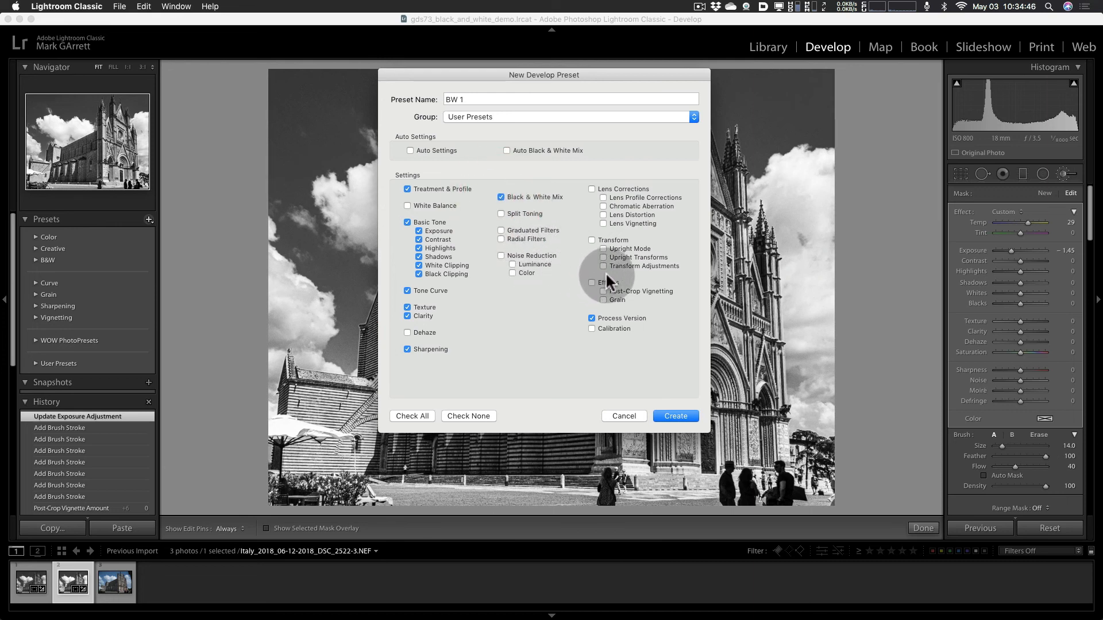
click(603, 197)
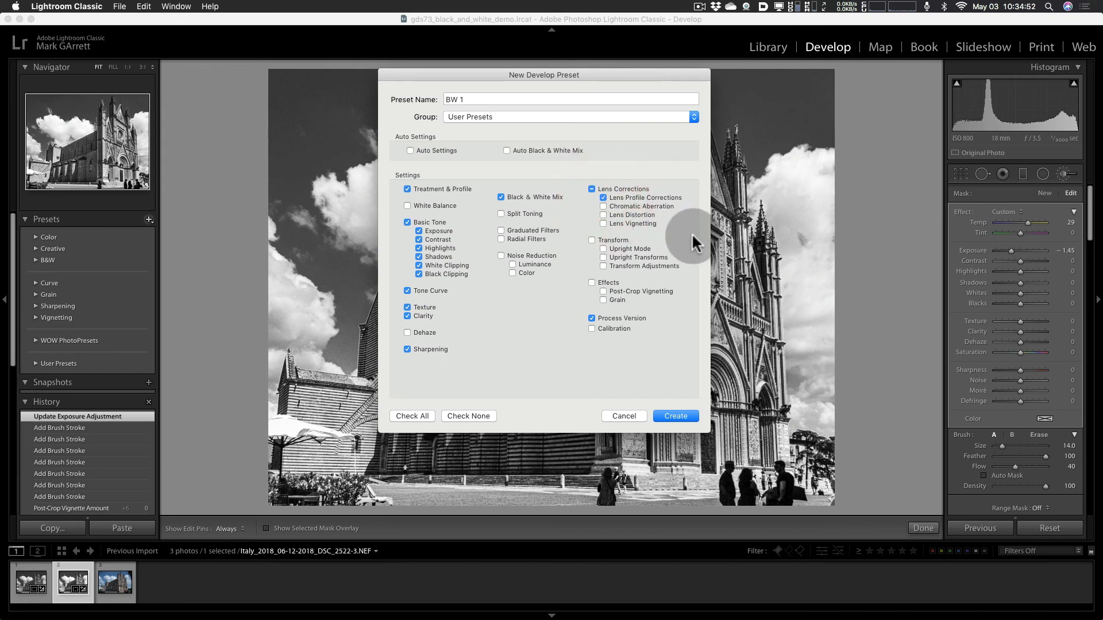
key(alt)
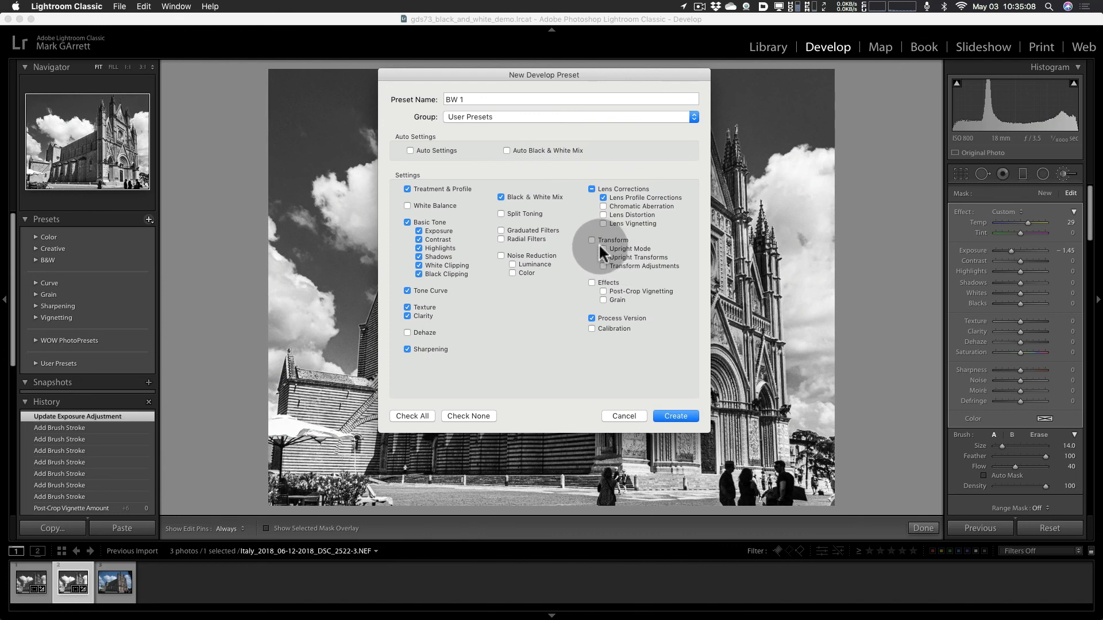
click(674, 415)
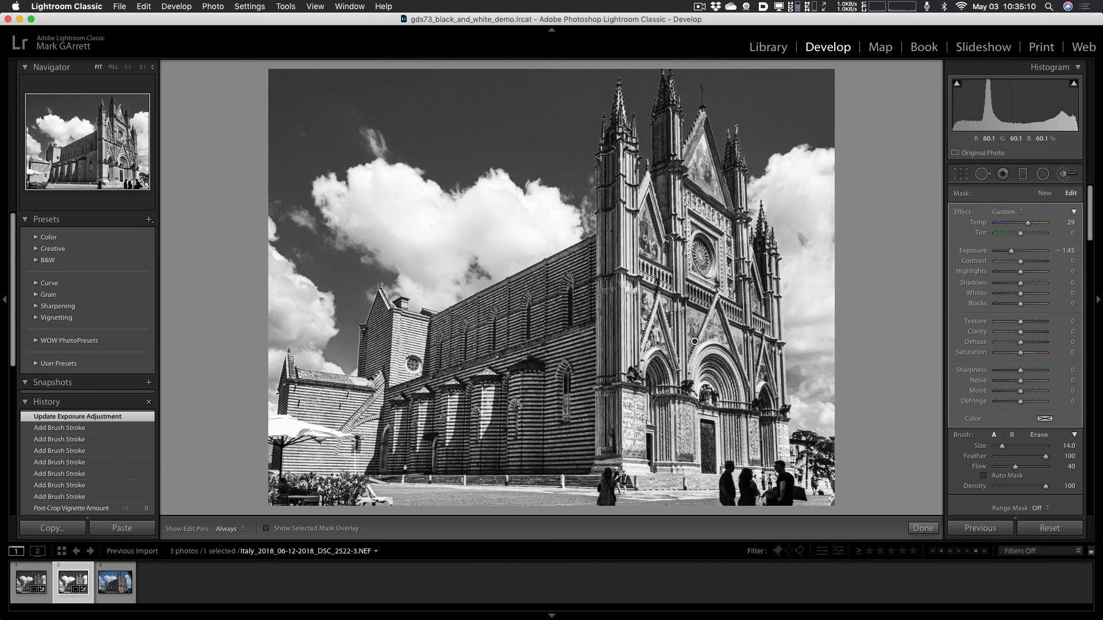
Step: Preview the user presets on the cathedral photo and apply the one ending in "BW 1" listed directly above the Split Tone 1 preset
click(34, 362)
scroll(78, 397, down, 5)
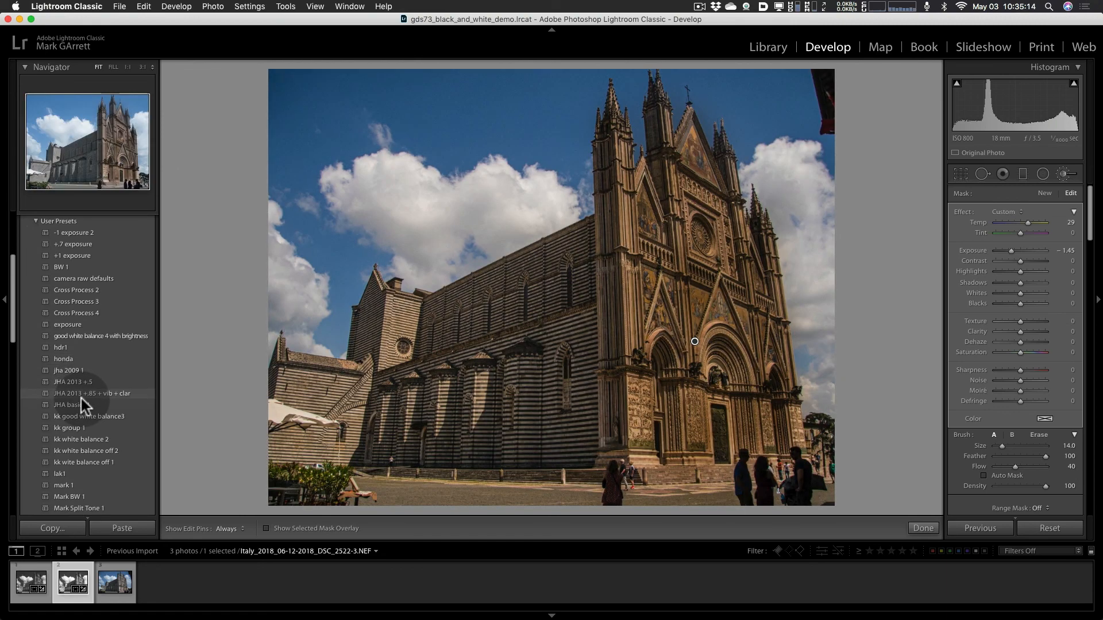
scroll(81, 399, down, 5)
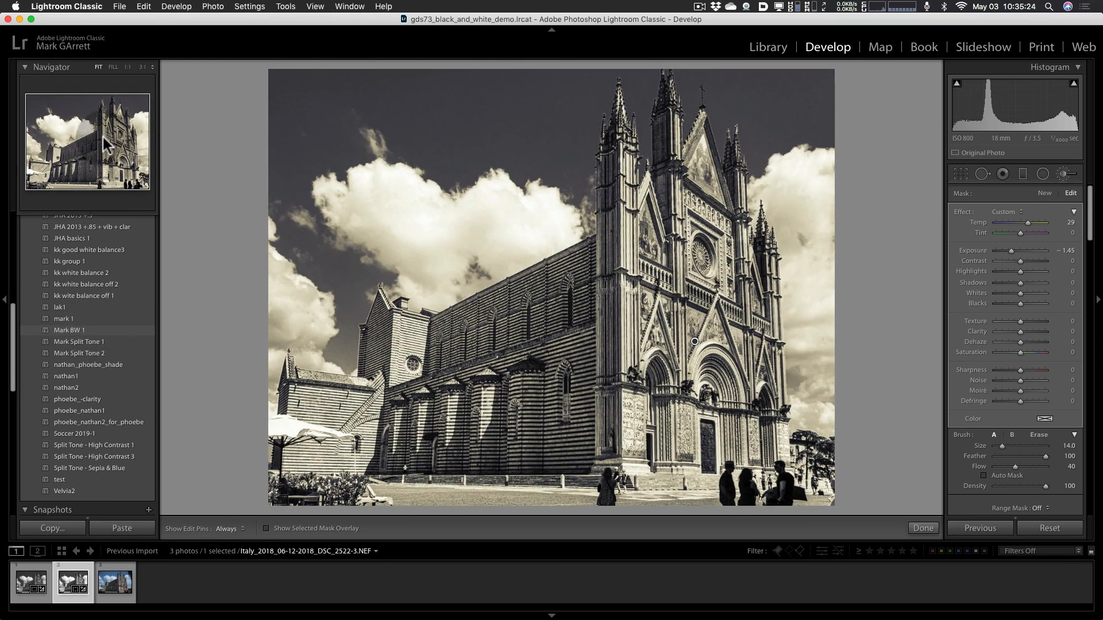
middle_click(544, 326)
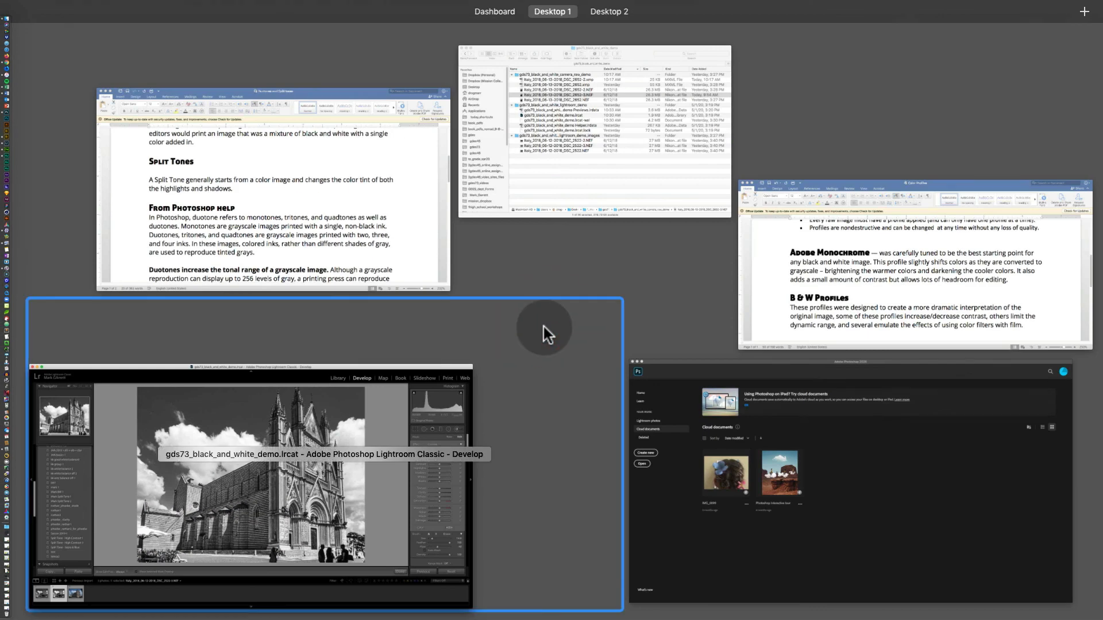
click(357, 432)
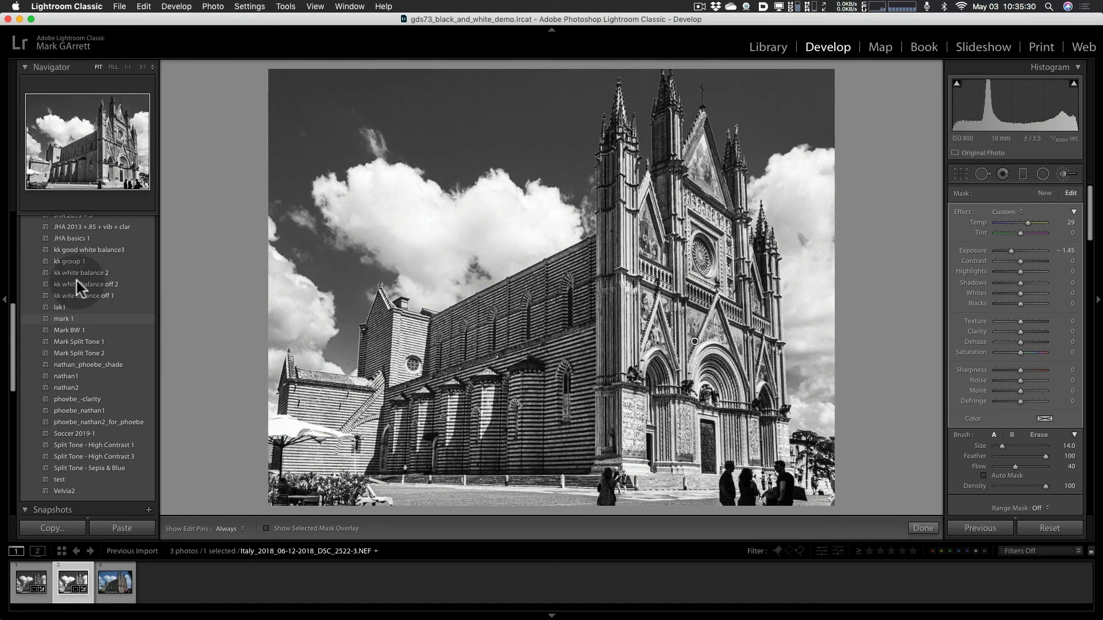
scroll(80, 274, up, 3)
scroll(80, 274, up, 5)
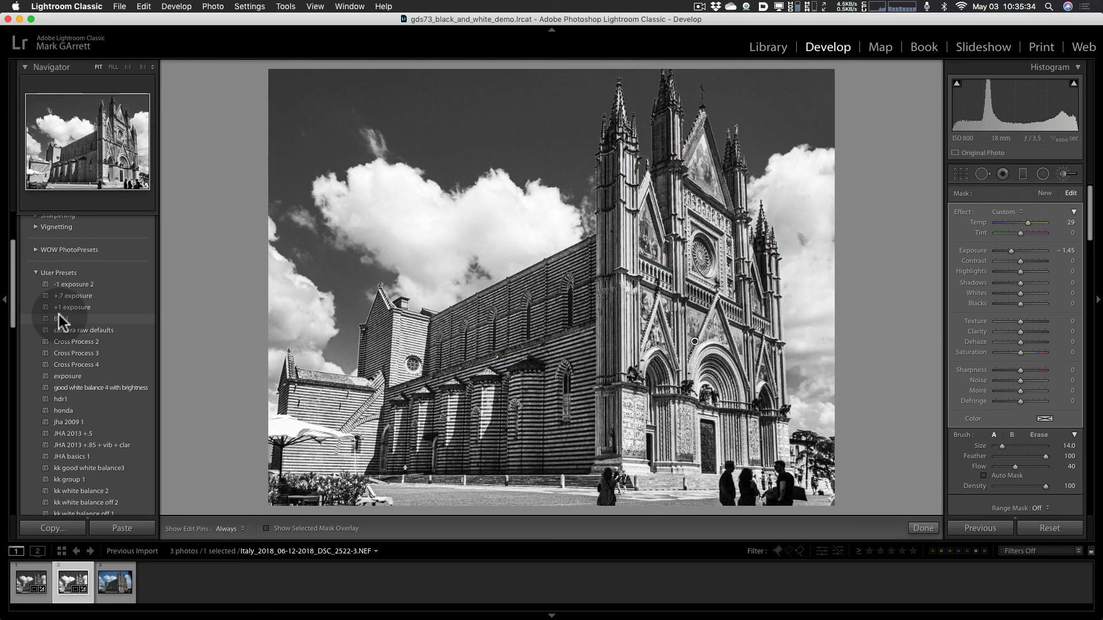
scroll(91, 340, down, 1)
scroll(90, 340, down, 5)
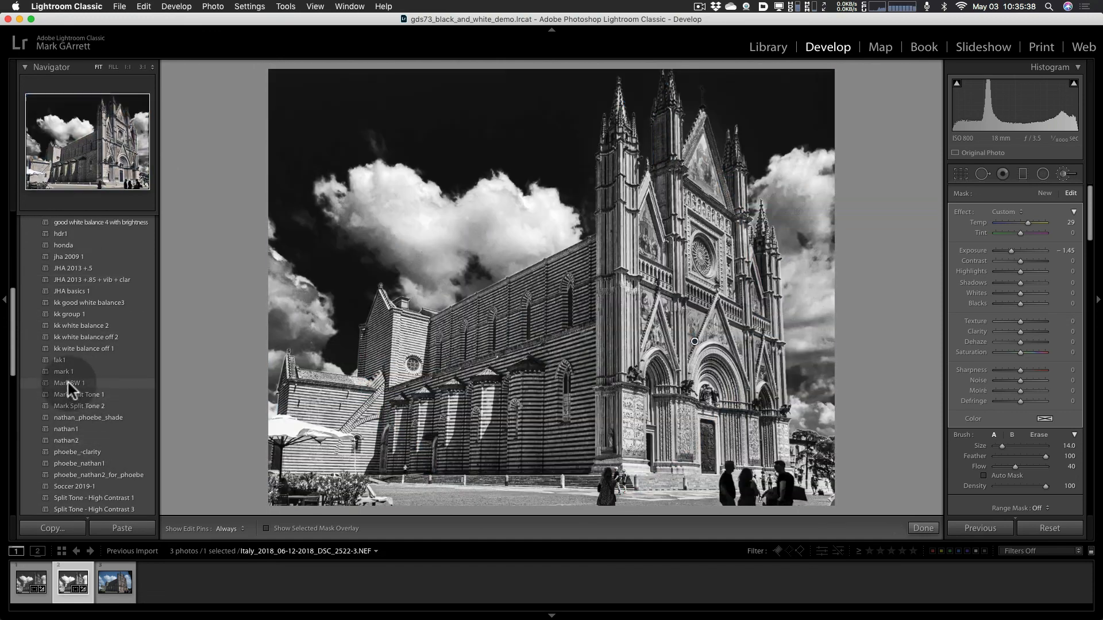
click(67, 383)
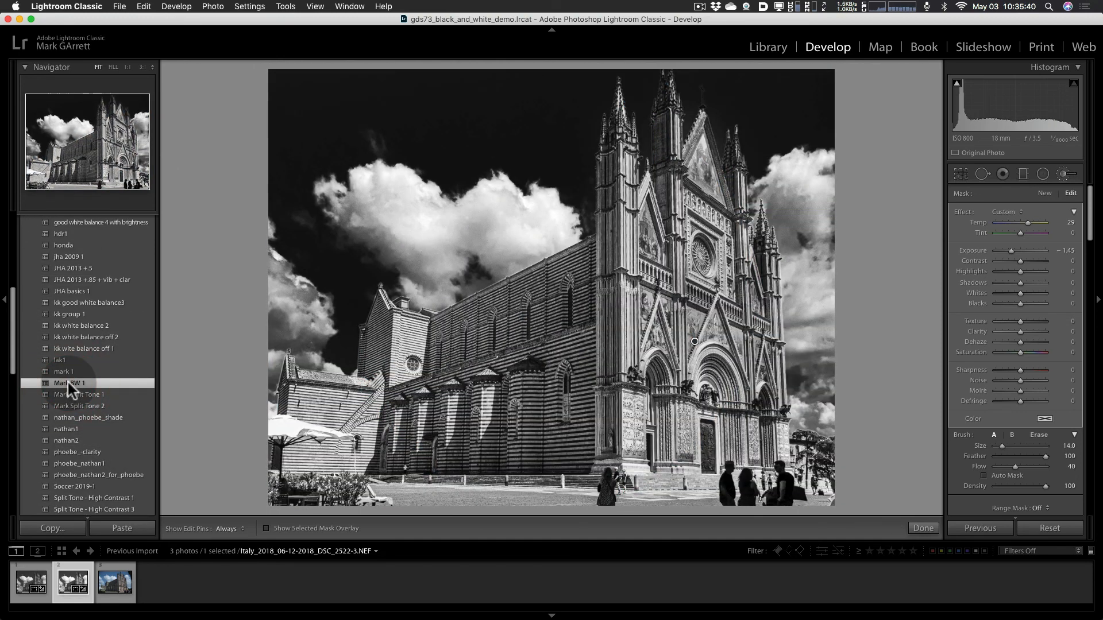